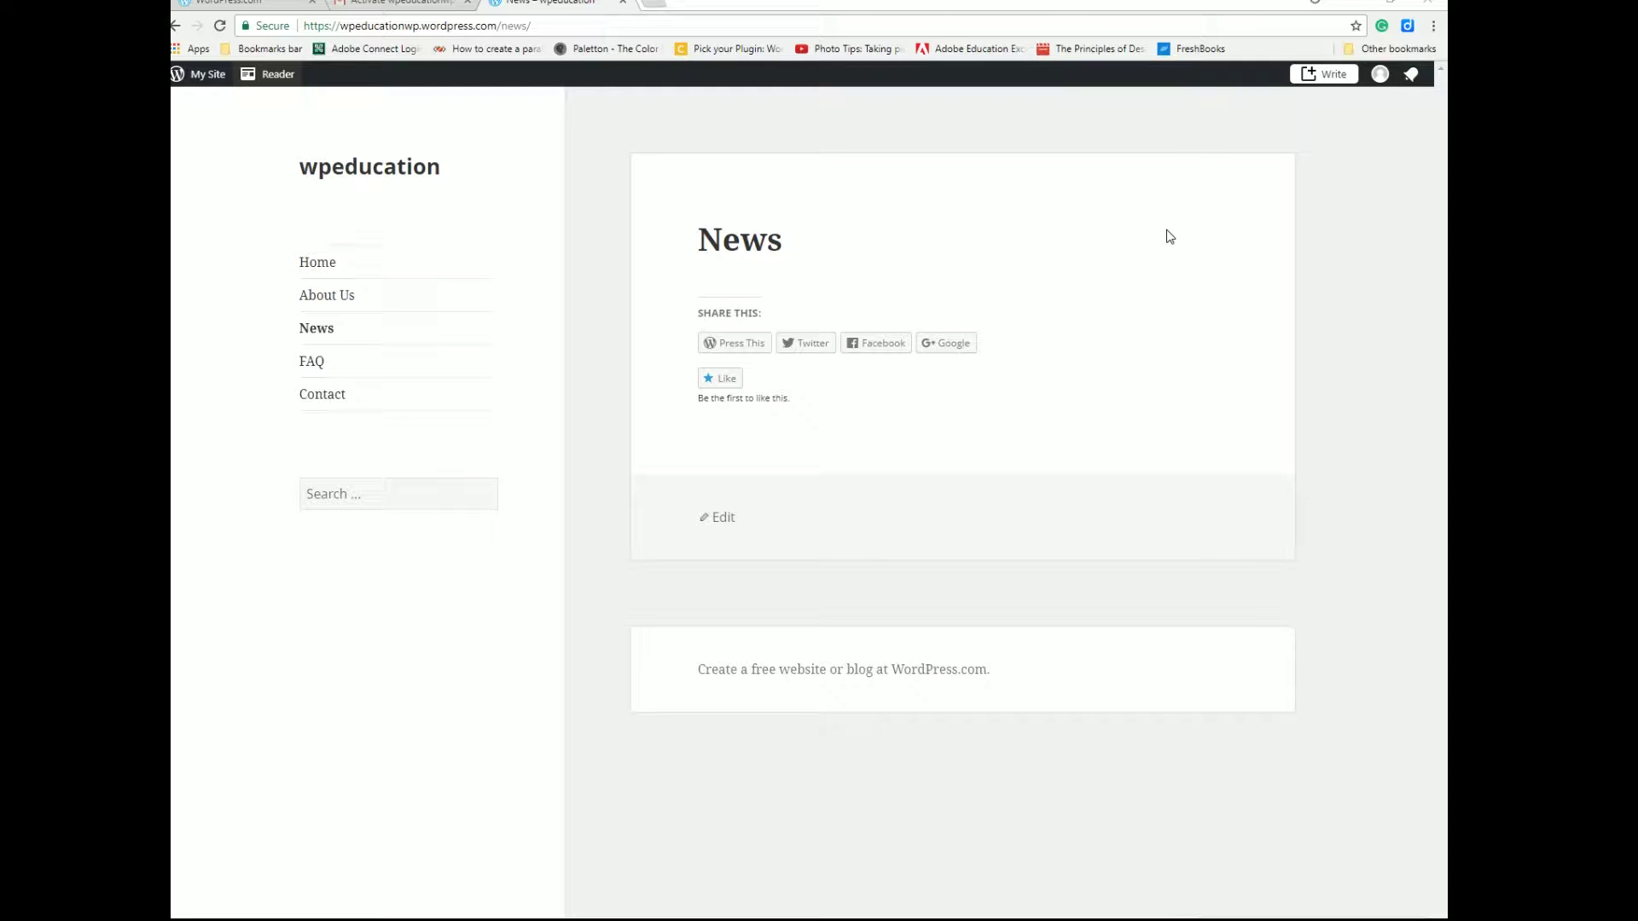
In the site customizer's homepage settings, display a static page and choose Home as the homepage
{"action": "left_click", "coordinate": [203, 84]}
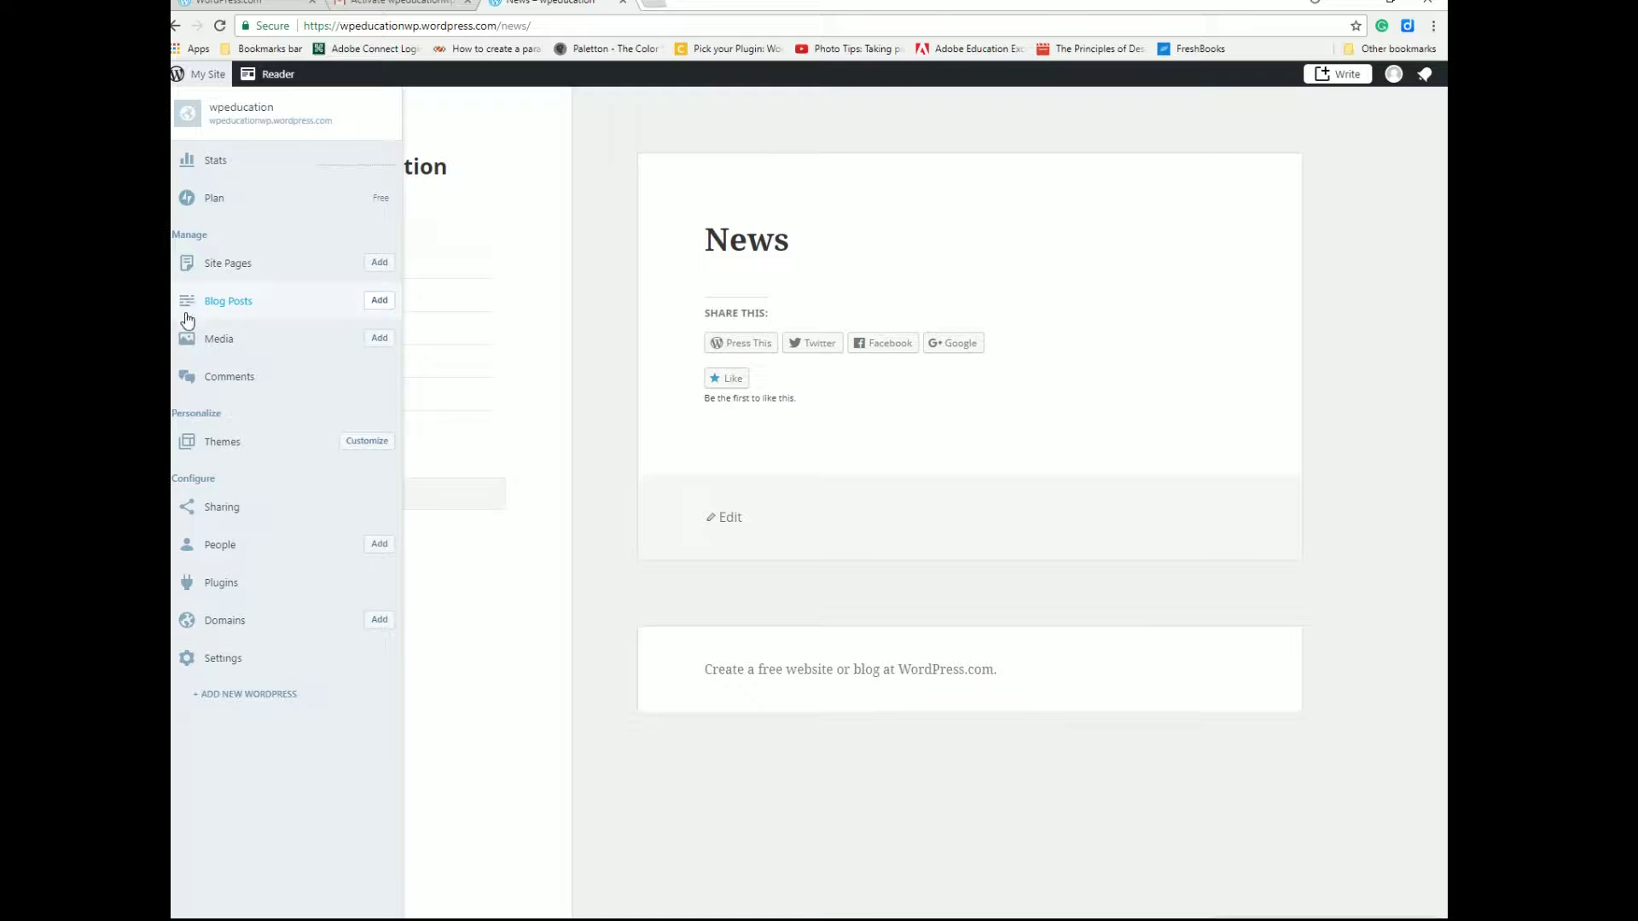
{"action": "left_click", "coordinate": [373, 444]}
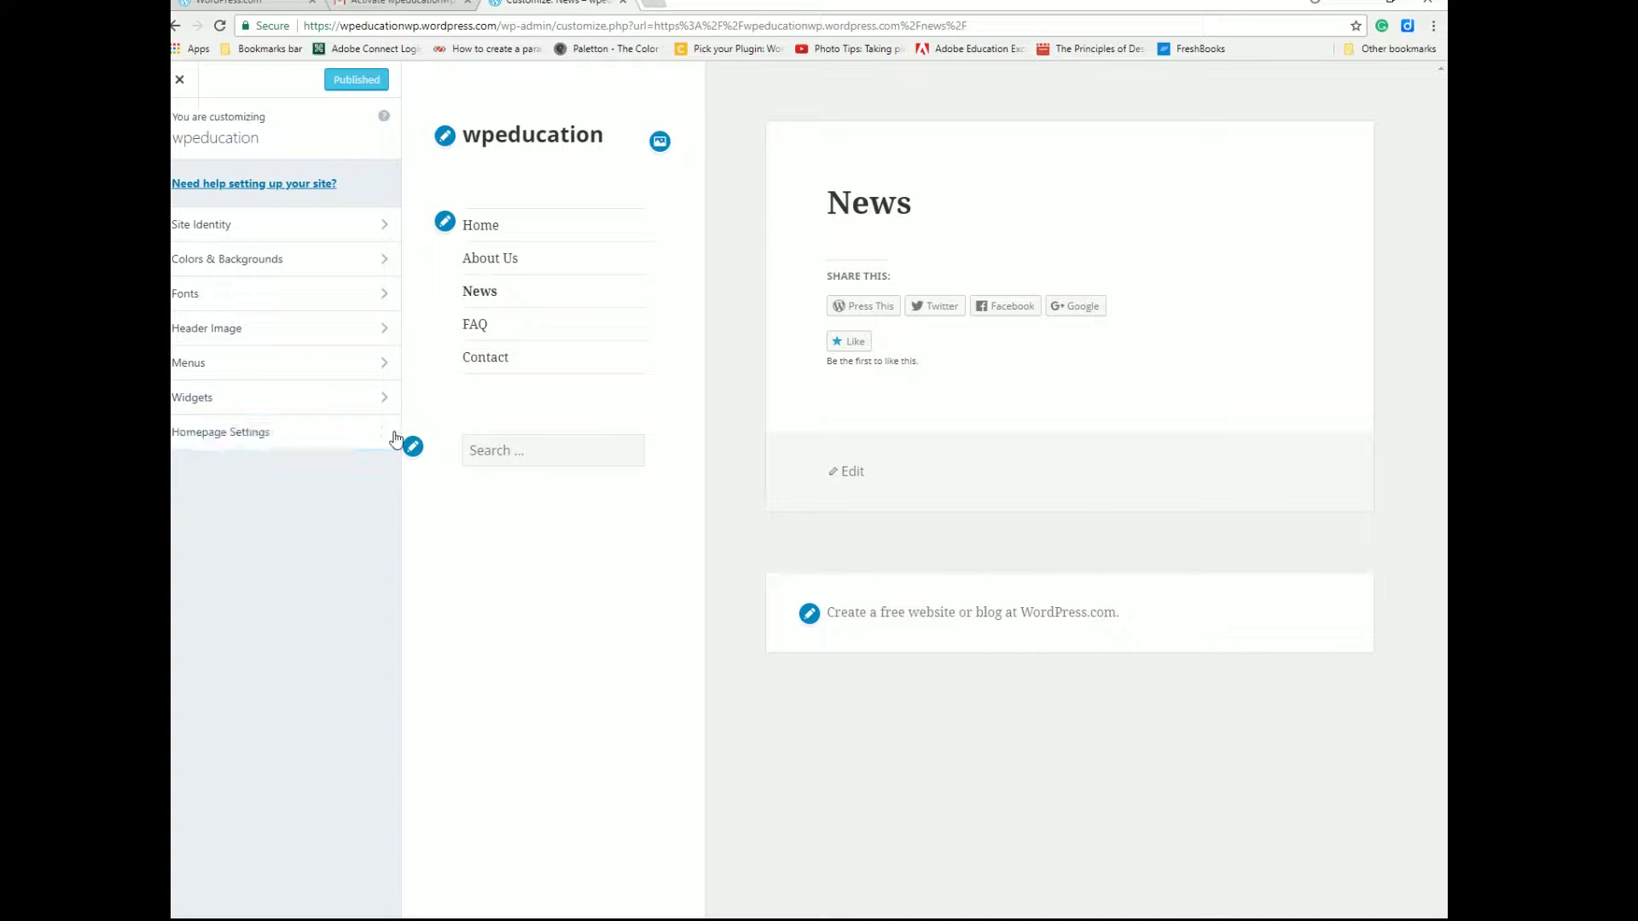
{"action": "left_click", "coordinate": [385, 432]}
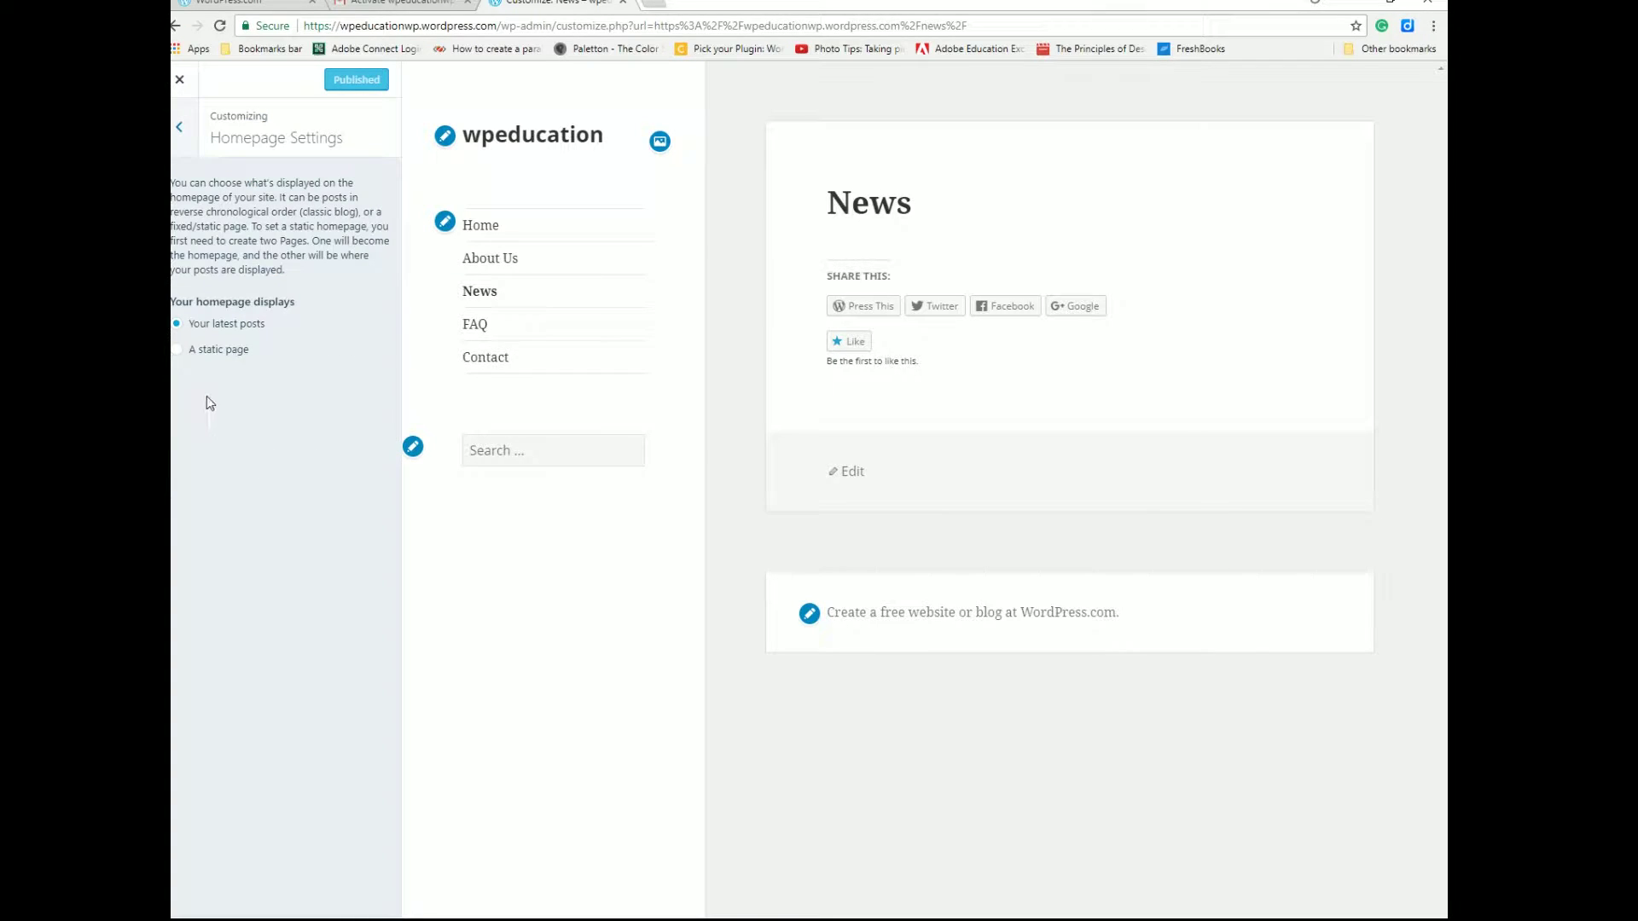
{"action": "left_click", "coordinate": [177, 350]}
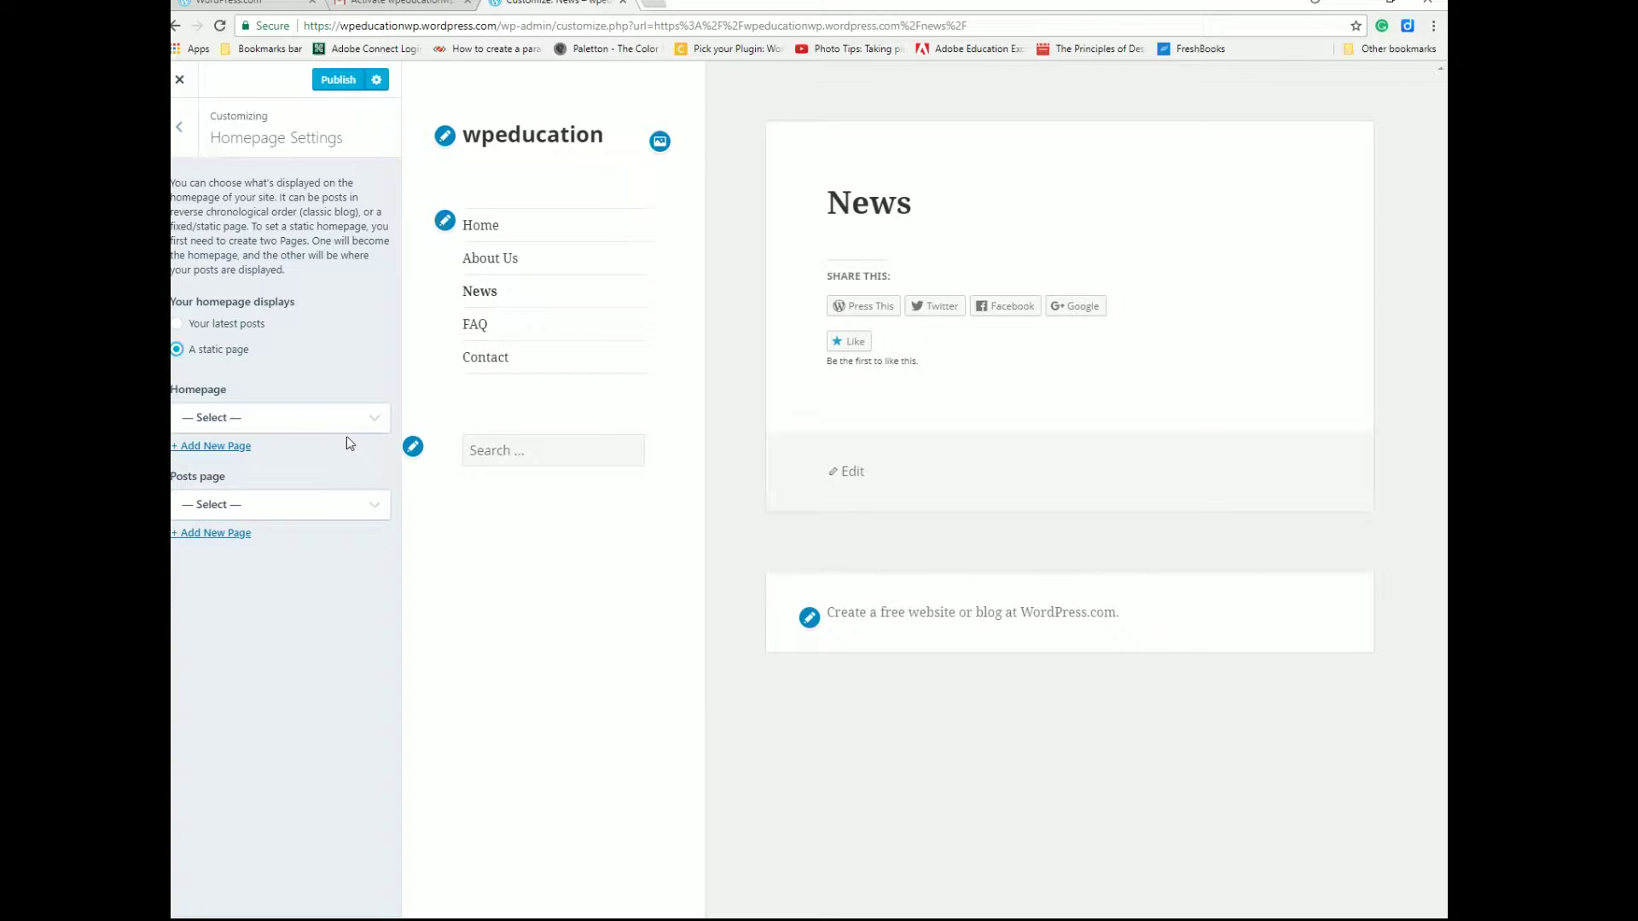
{"action": "left_click", "coordinate": [368, 422]}
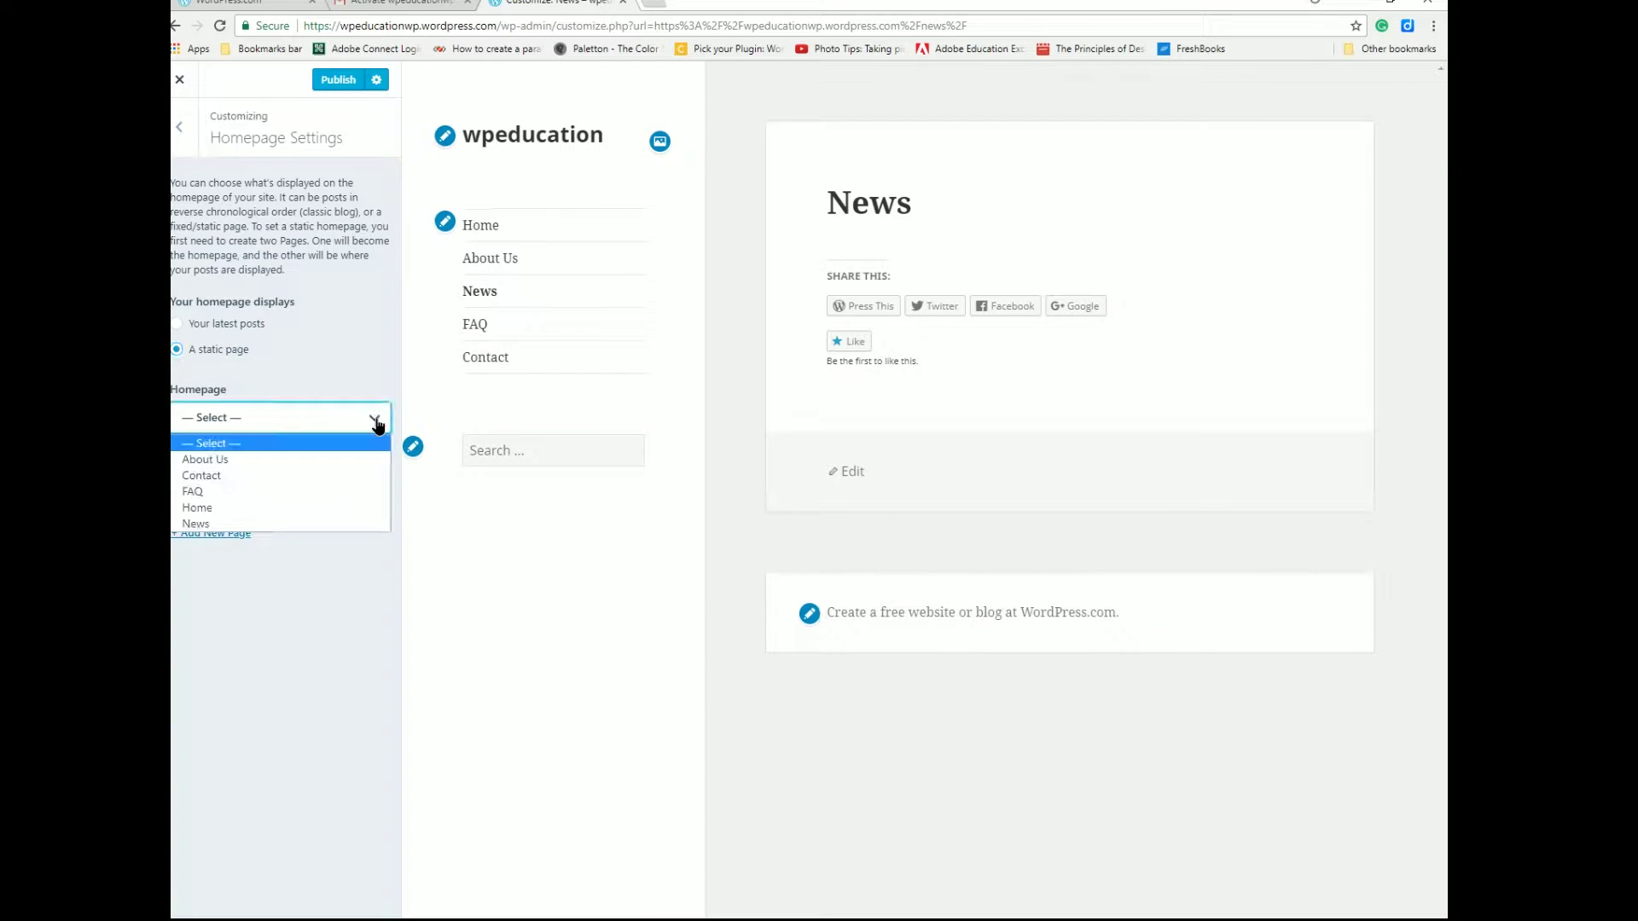
{"action": "left_click", "coordinate": [206, 510]}
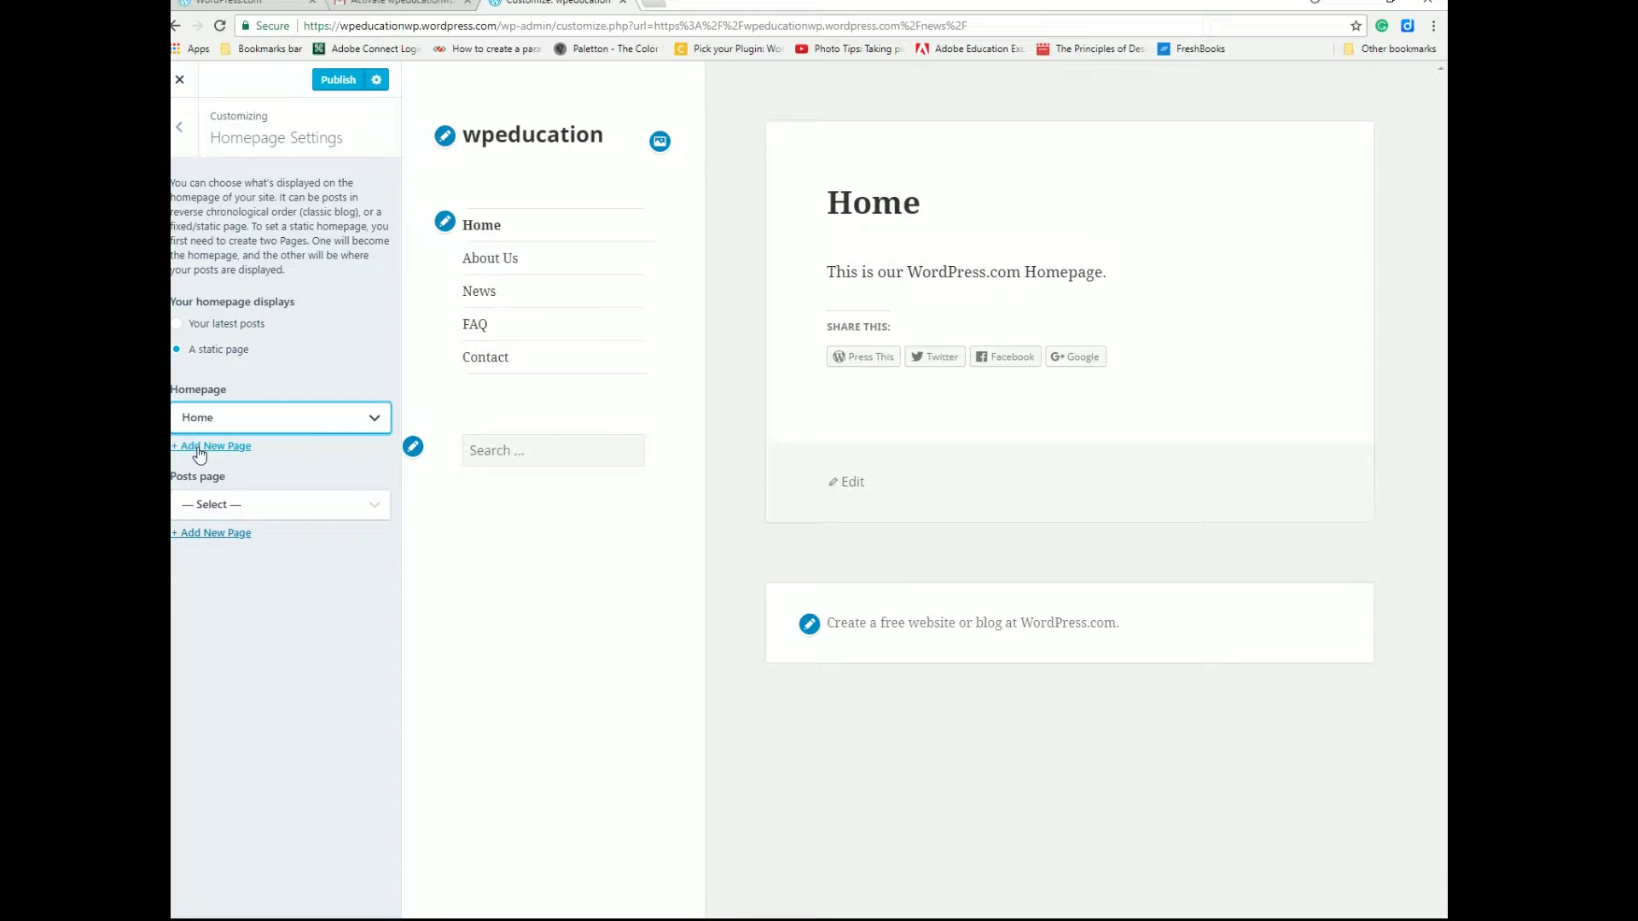
Assign News as the posts page and publish the homepage settings
{"action": "left_click", "coordinate": [374, 508]}
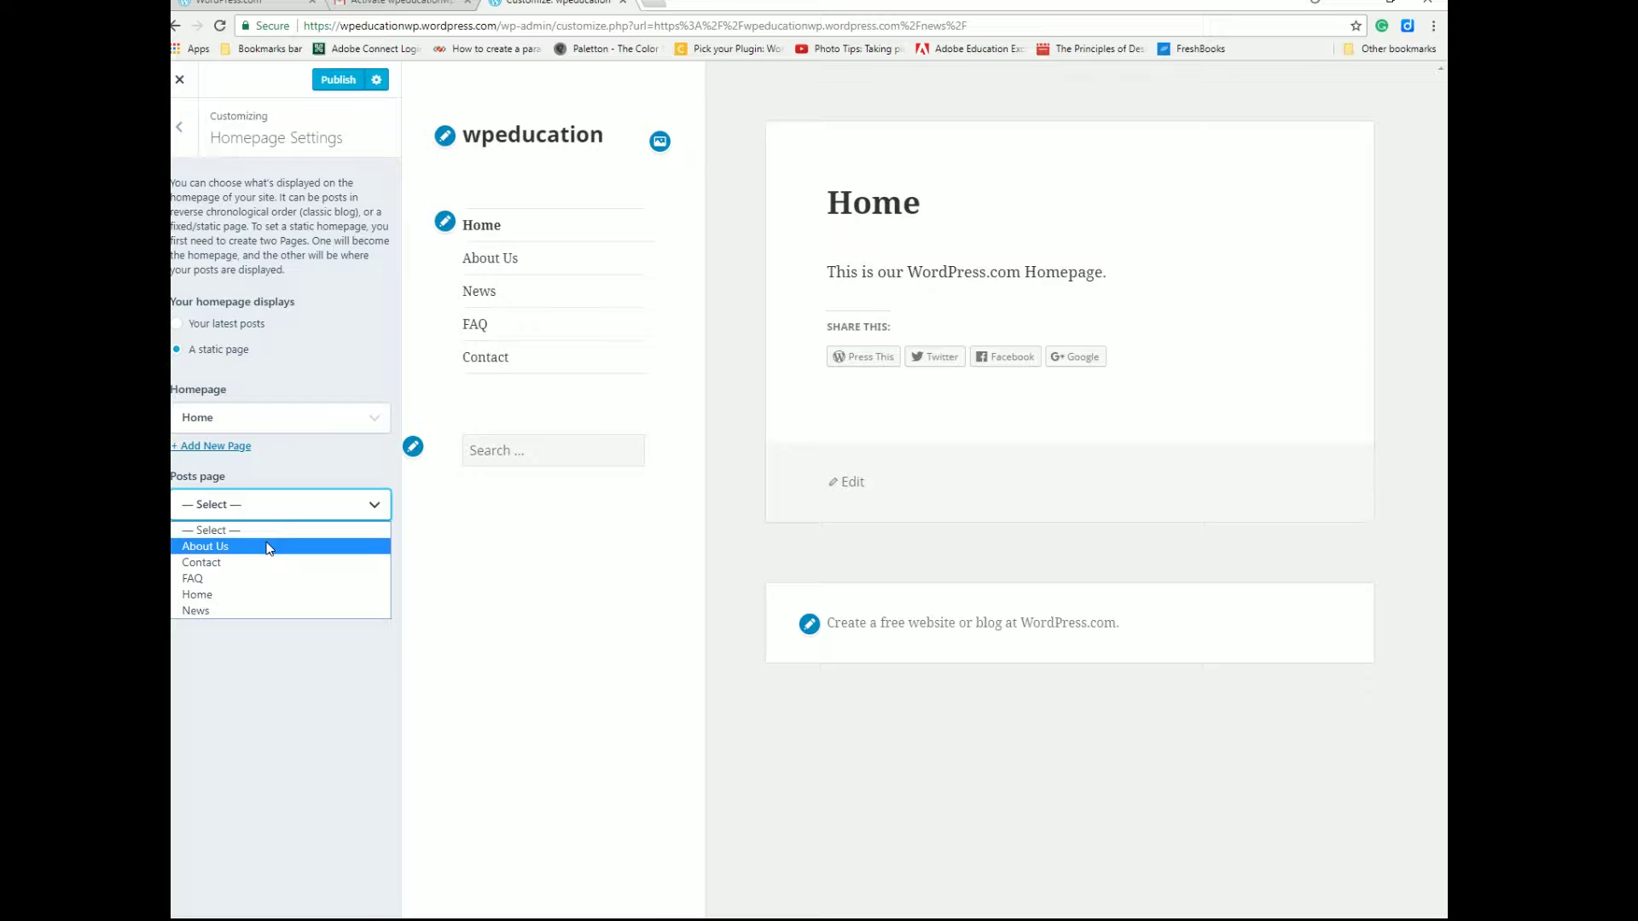
{"action": "left_click", "coordinate": [220, 609]}
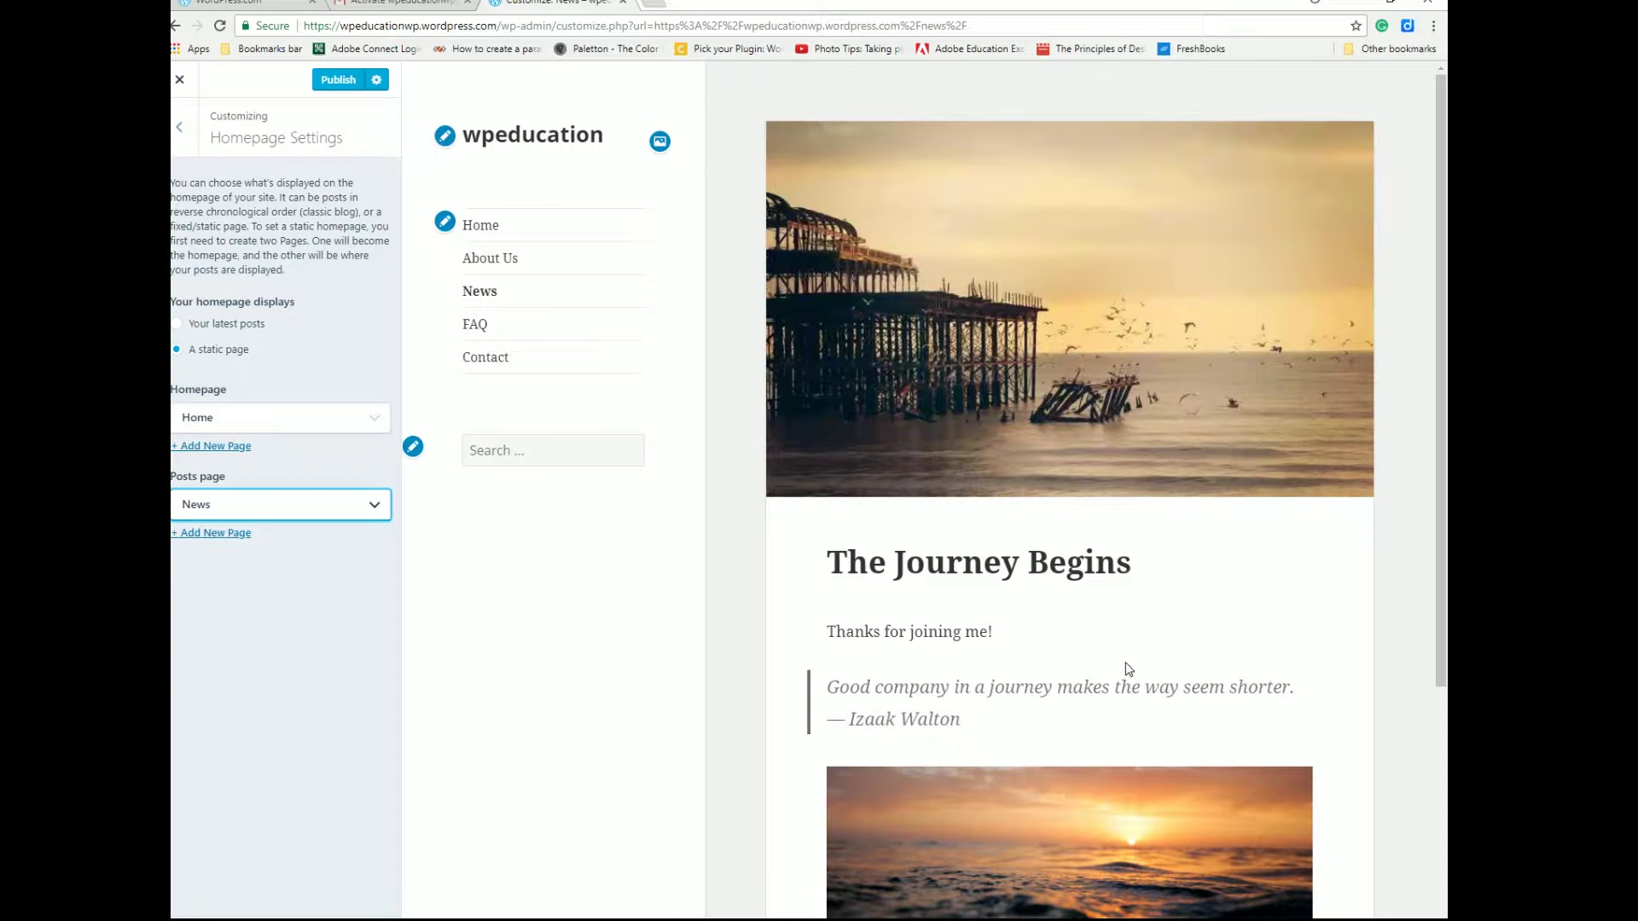
{"action": "scroll", "coordinate": [1106, 641], "scroll_direction": "down", "scroll_amount": 4}
{"action": "scroll", "coordinate": [1057, 513], "scroll_direction": "up", "scroll_amount": 4}
{"action": "left_click", "coordinate": [341, 80]}
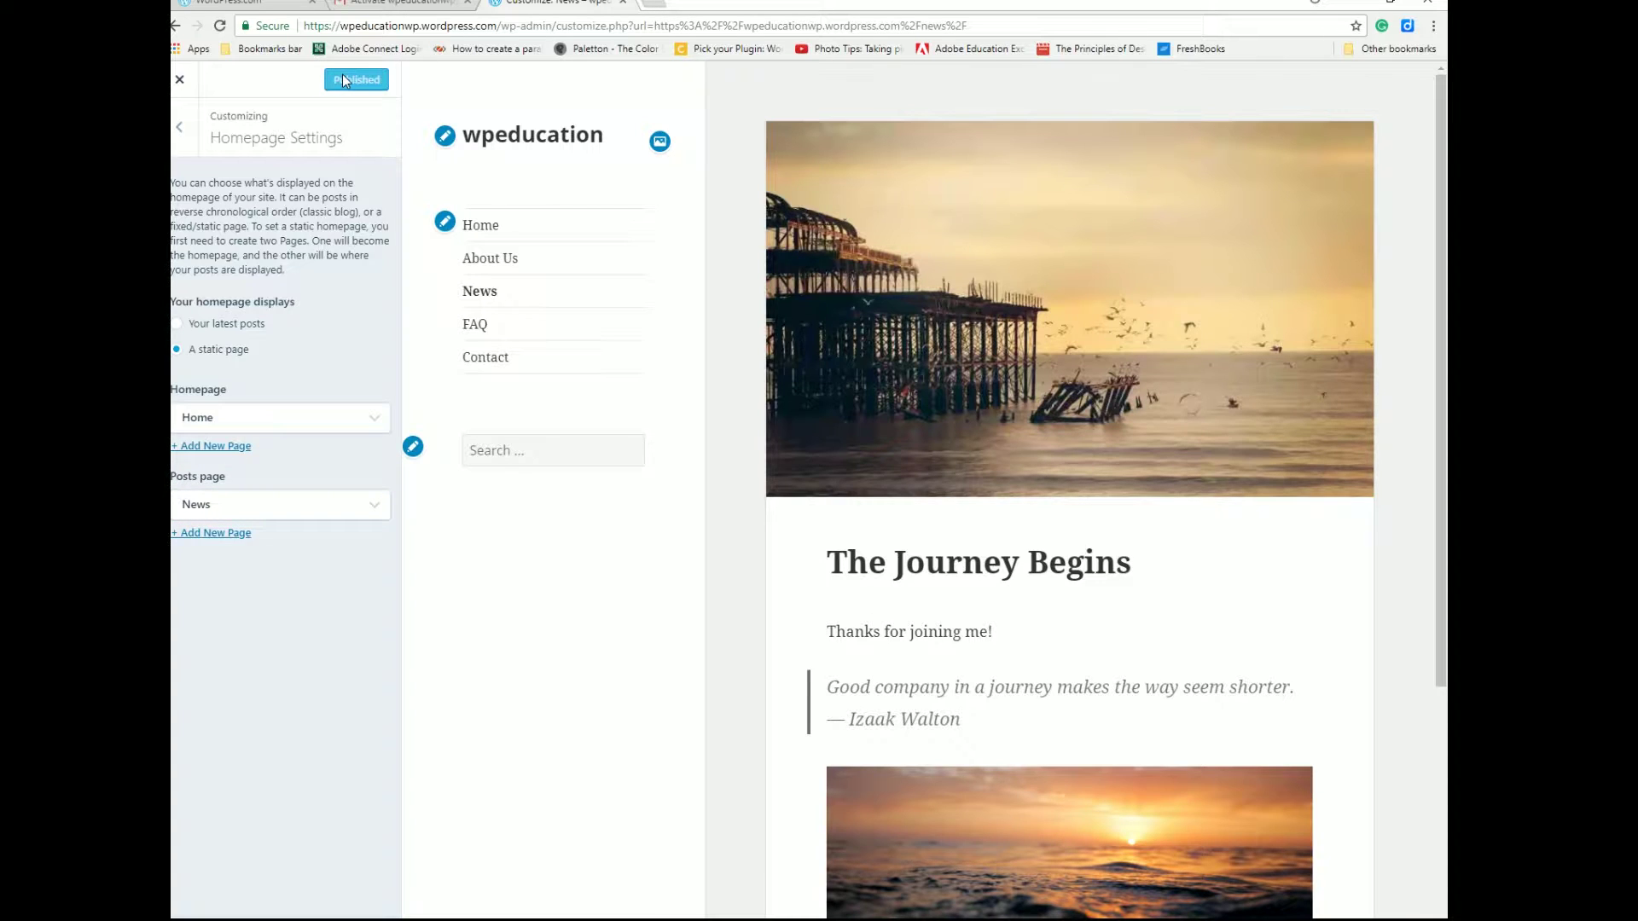
Leave the customizer and start a new post from the site's blog posts
{"action": "left_click", "coordinate": [184, 136]}
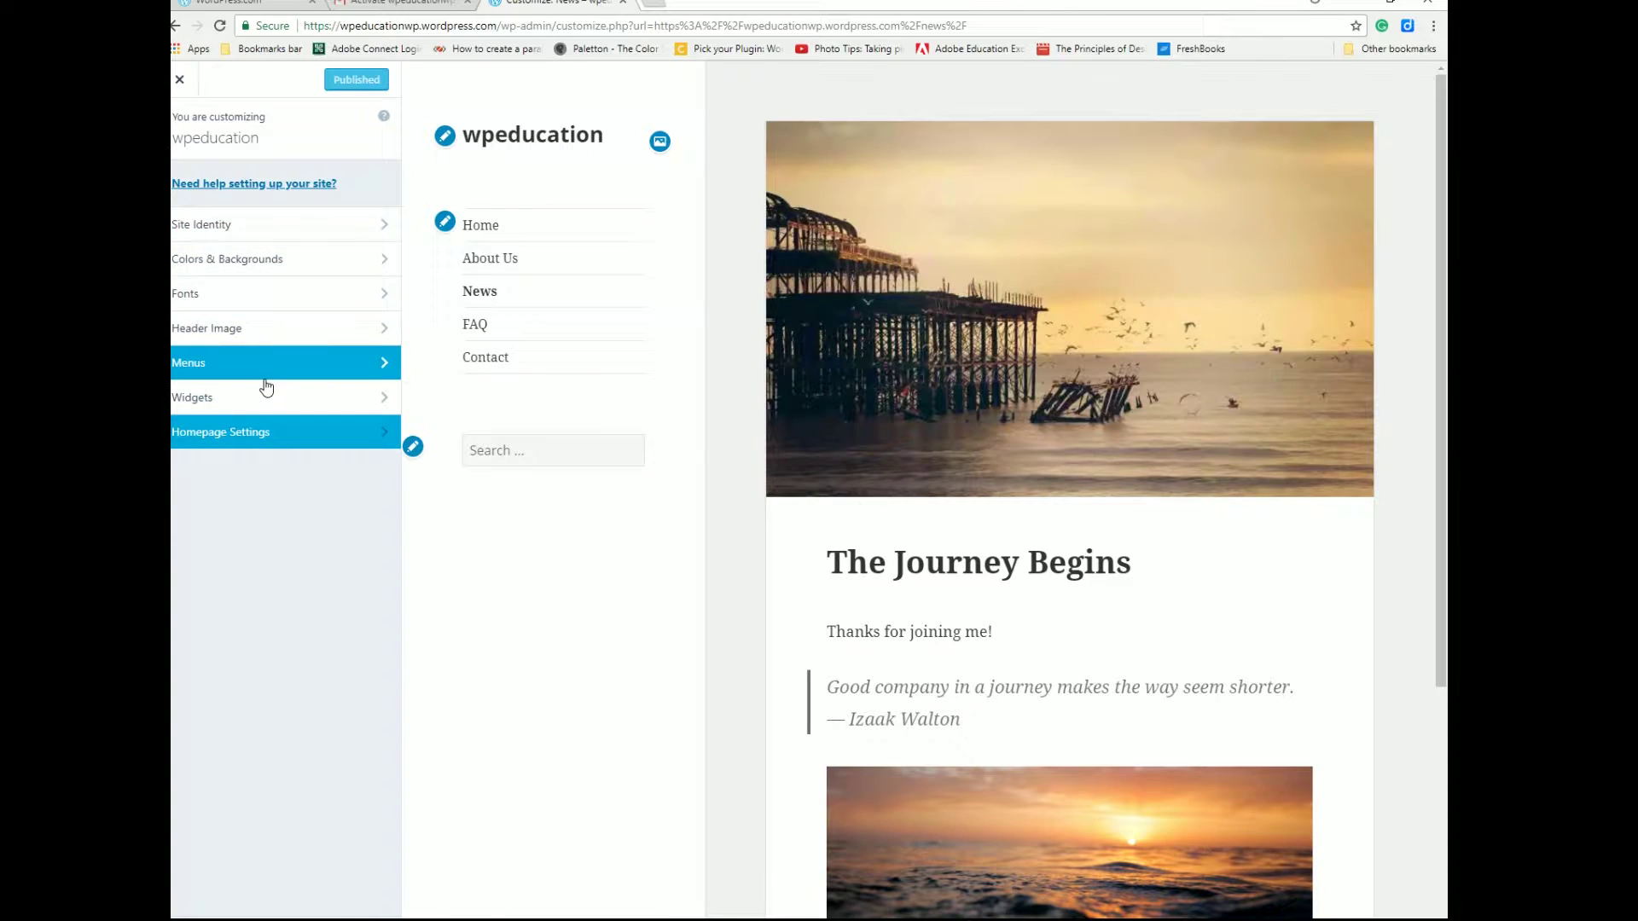
{"action": "left_click", "coordinate": [180, 84]}
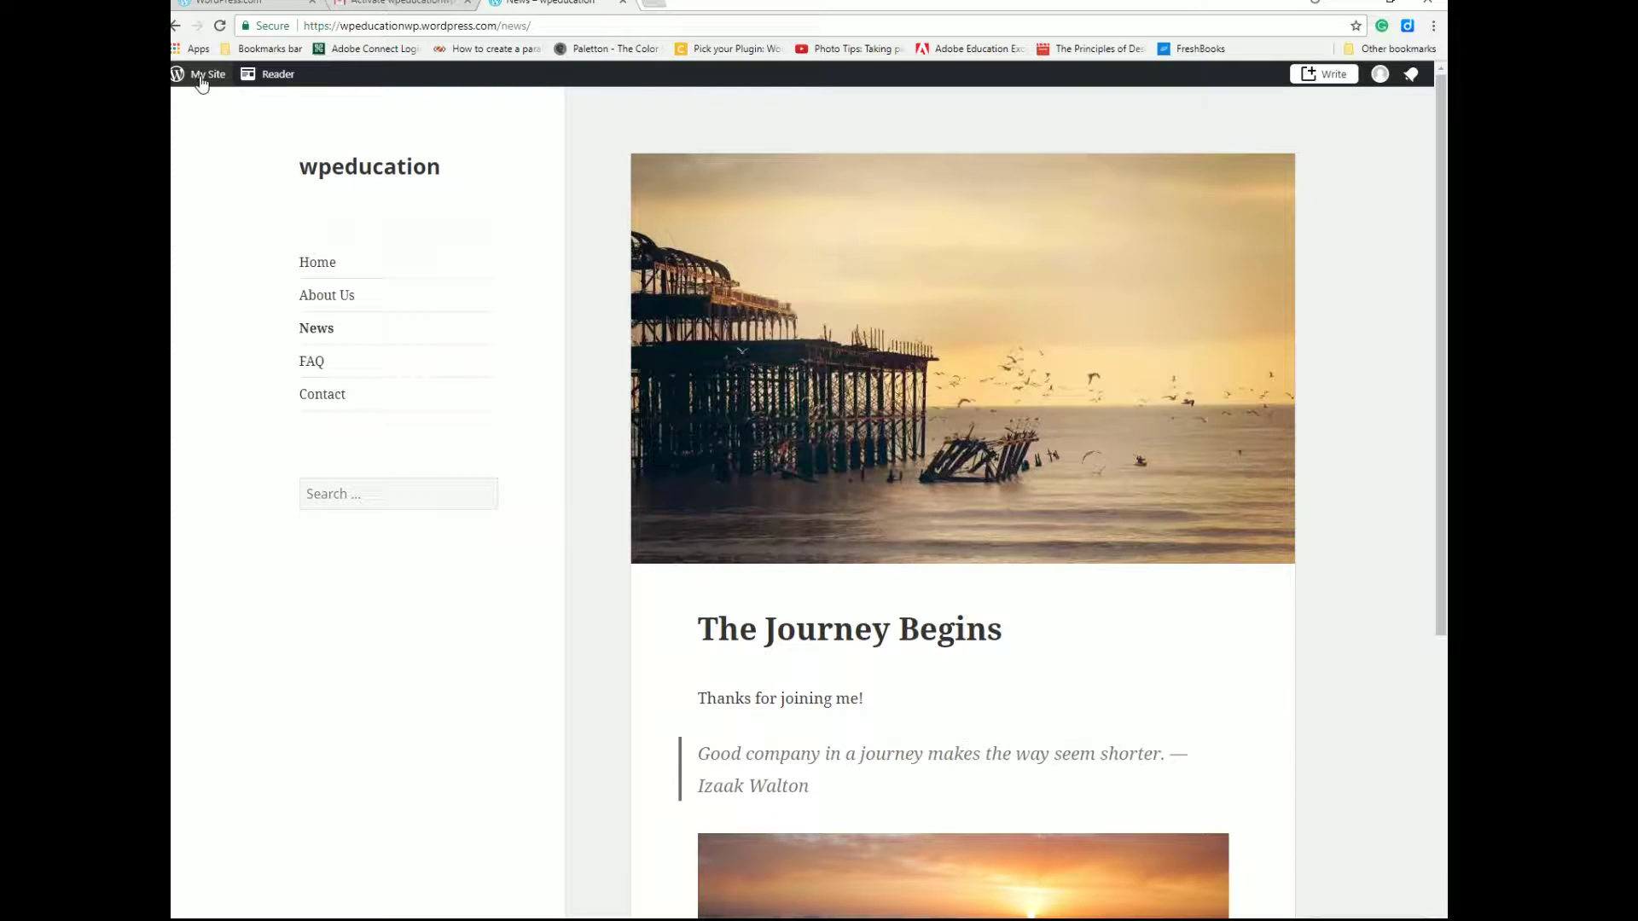
{"action": "left_click", "coordinate": [200, 79]}
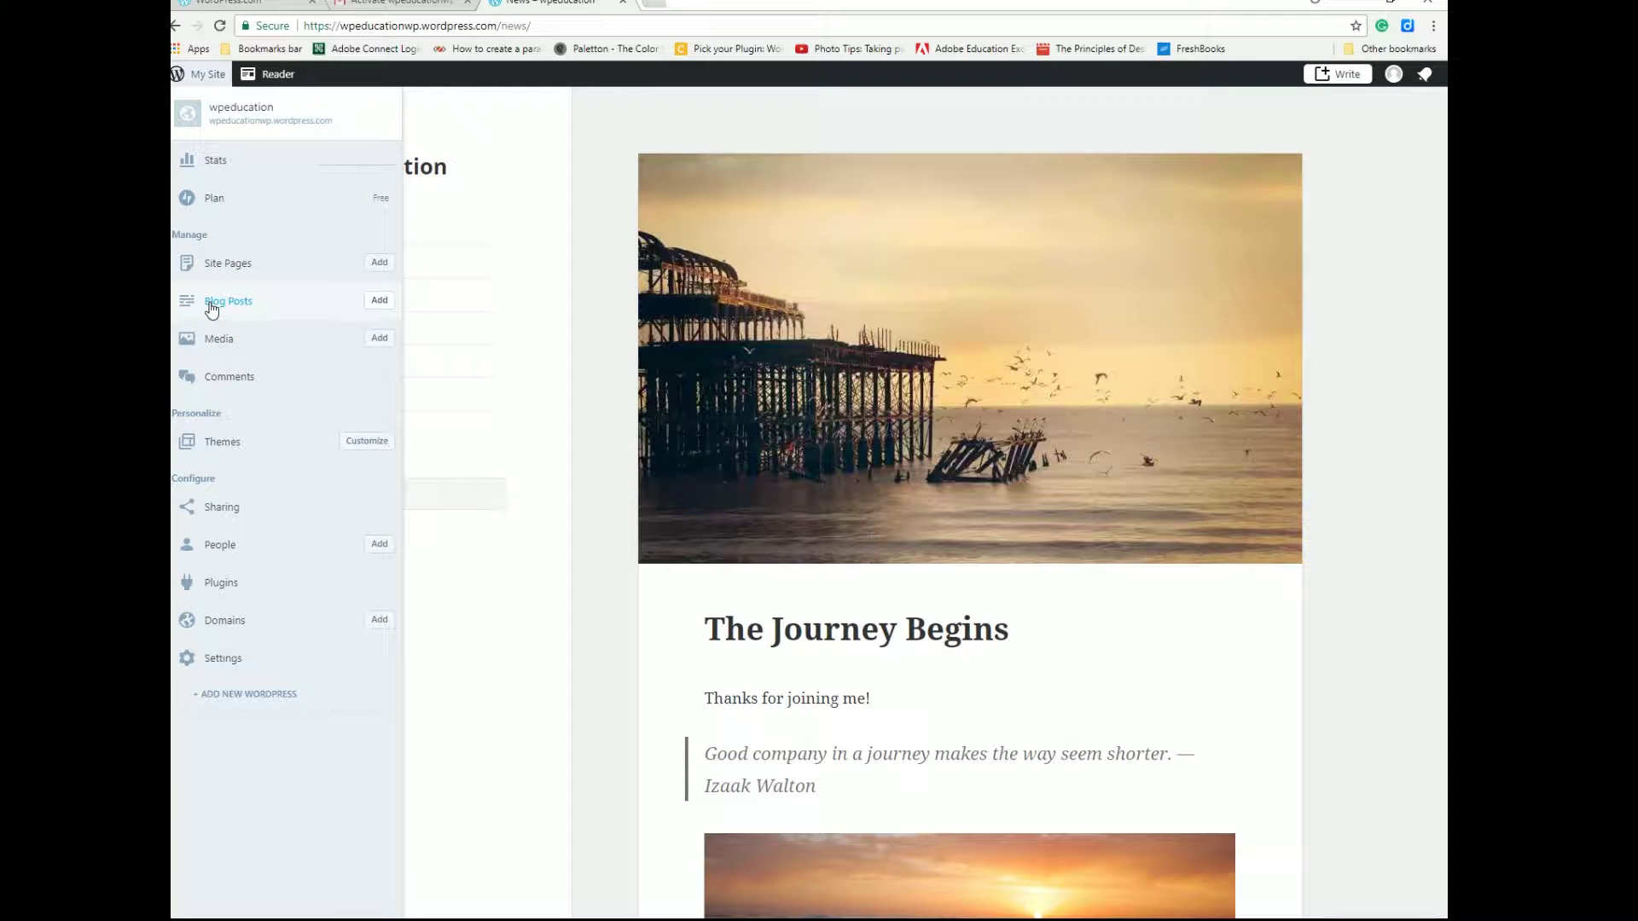
{"action": "left_click", "coordinate": [183, 308]}
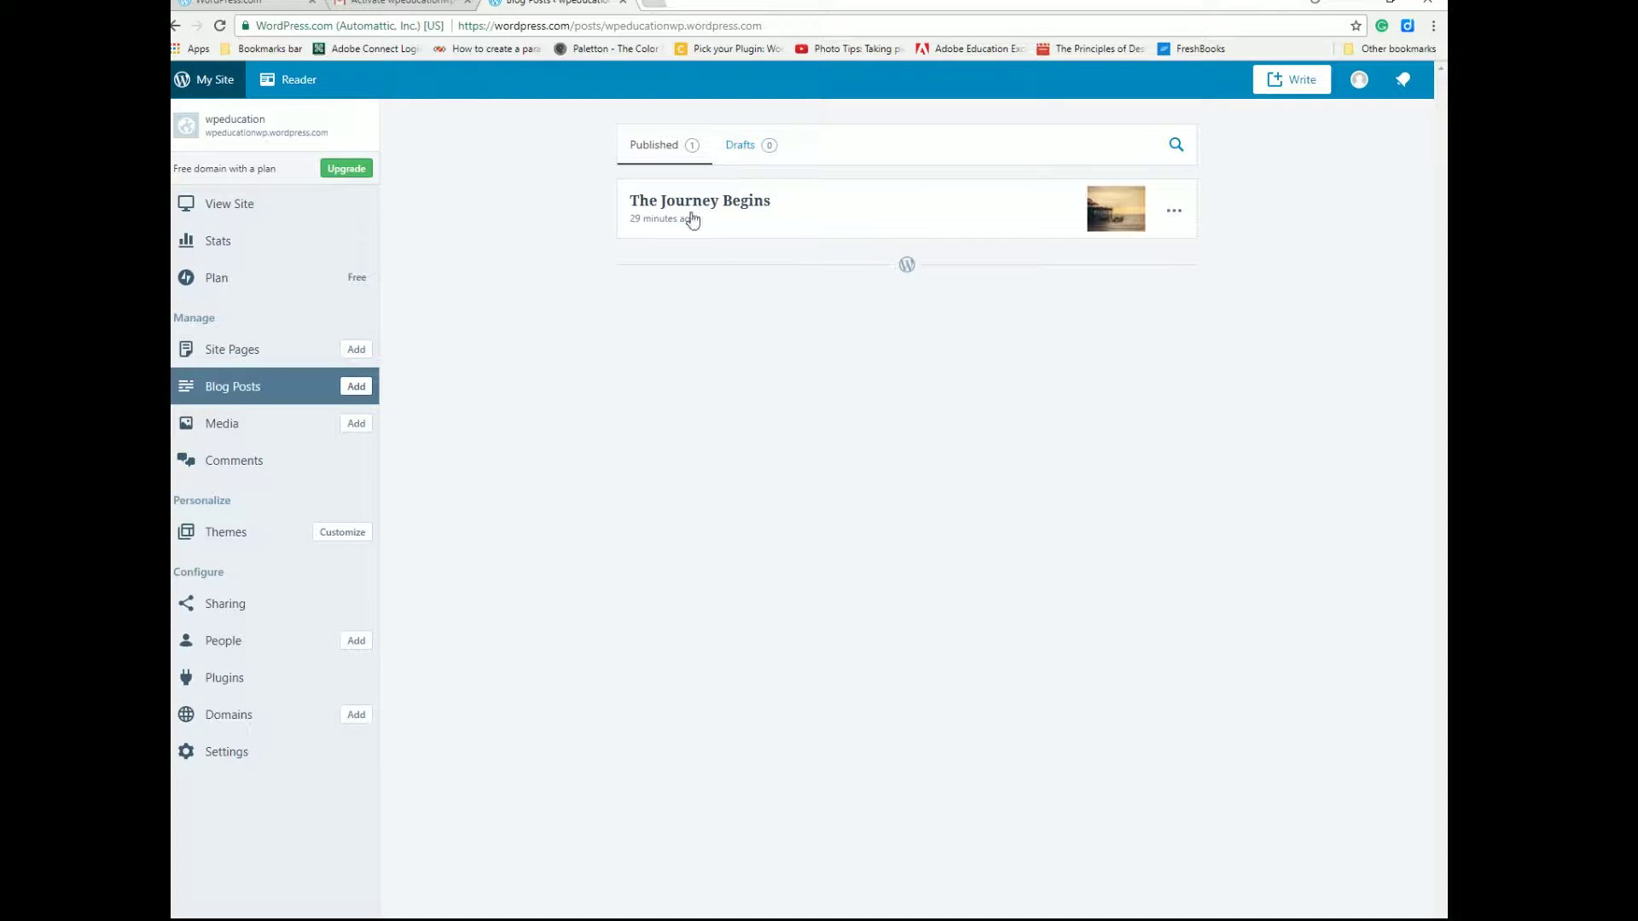
{"action": "left_click", "coordinate": [360, 394]}
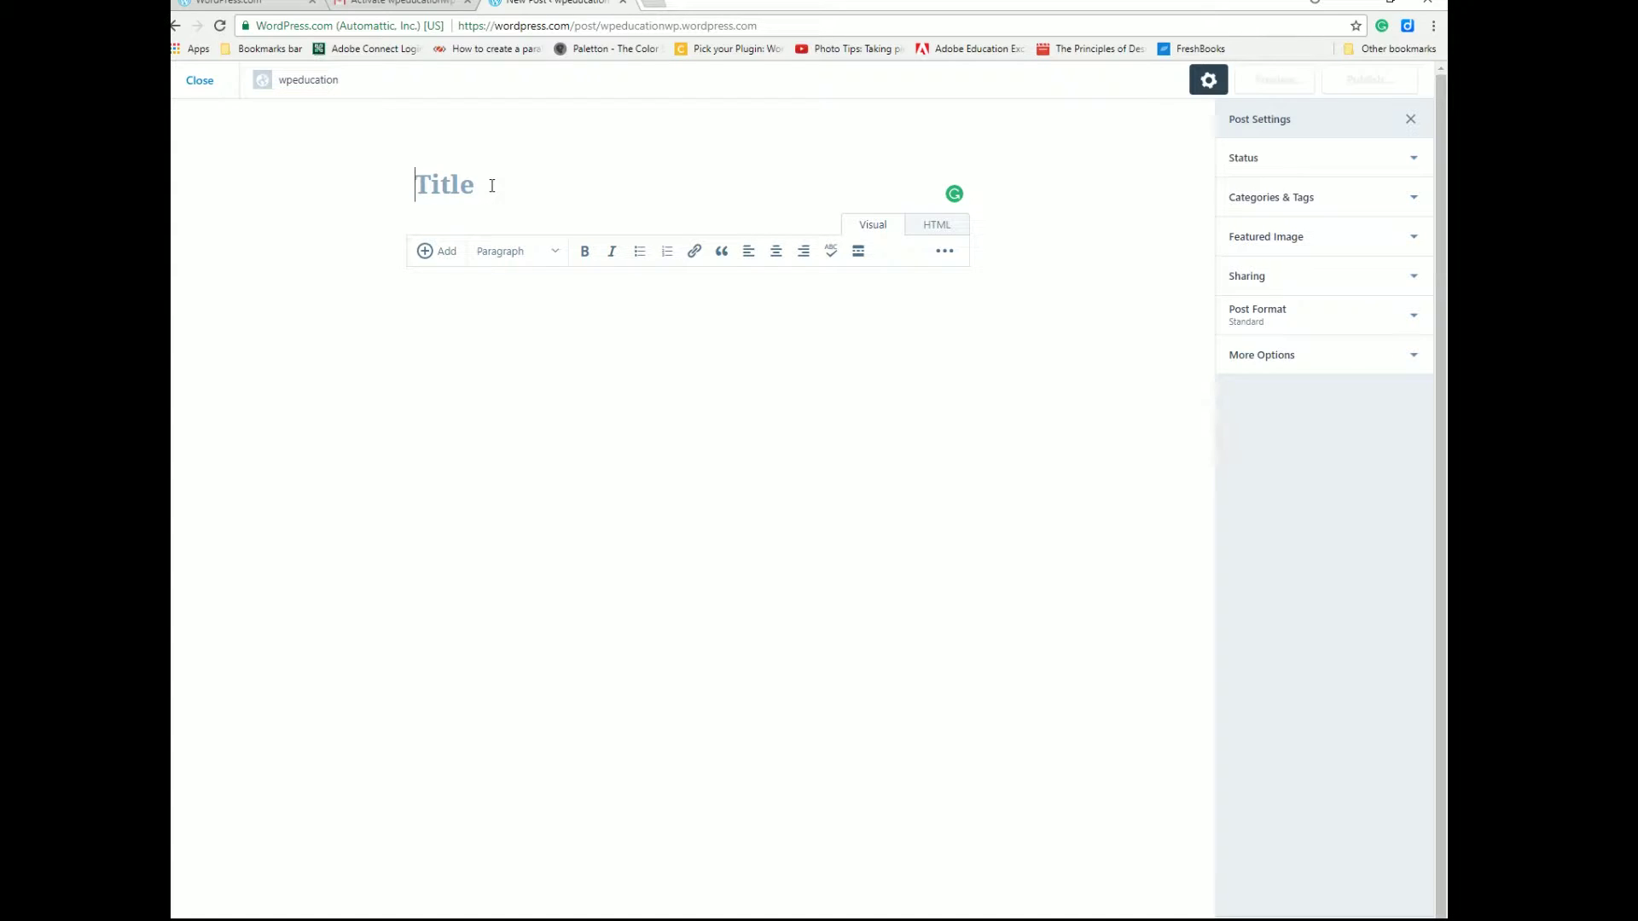
Title the post "example post" and write "This is an example post on WordPress.com." as its body
{"action": "type", "text": "example post"}
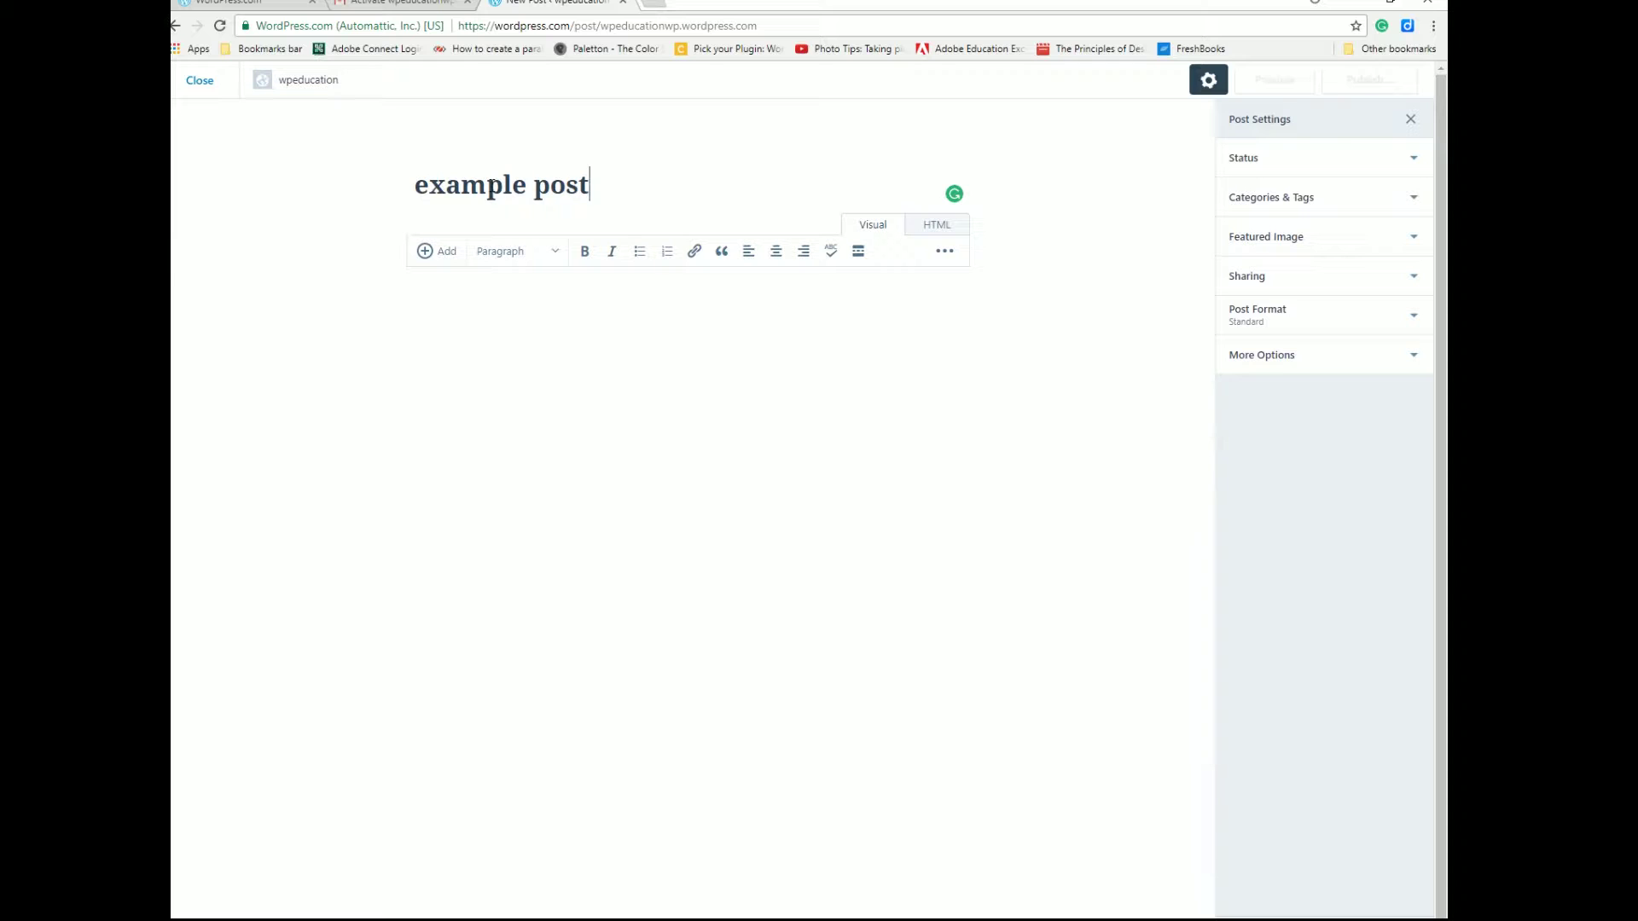
{"action": "left_click", "coordinate": [434, 323]}
{"action": "type", "text": "This "}
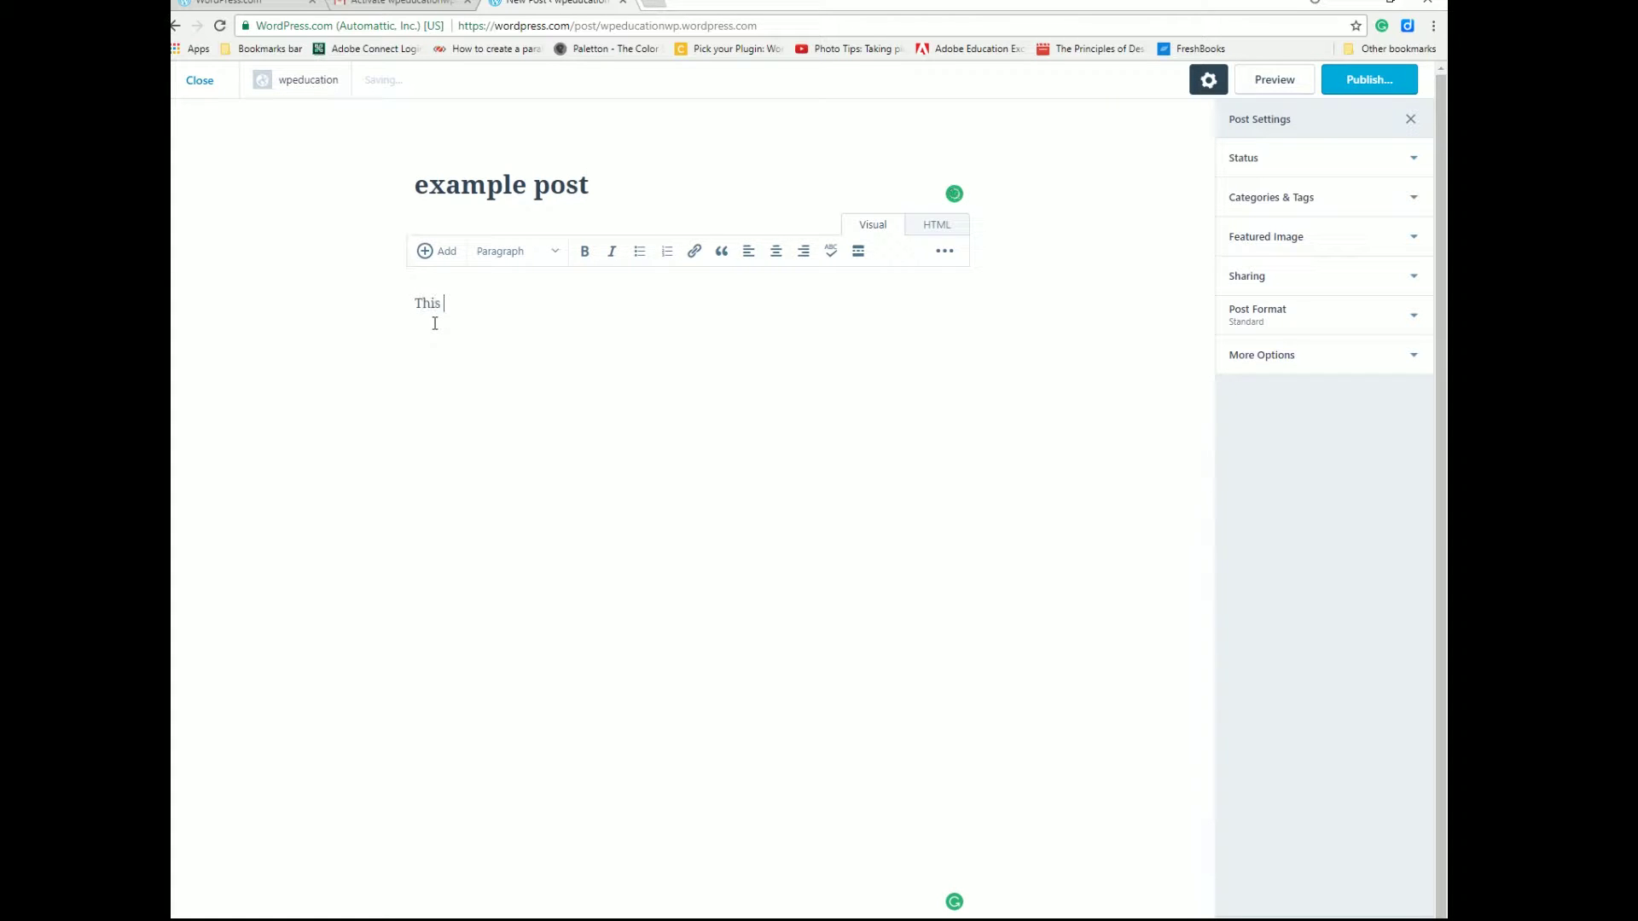
{"action": "type", "text": "is an examp"}
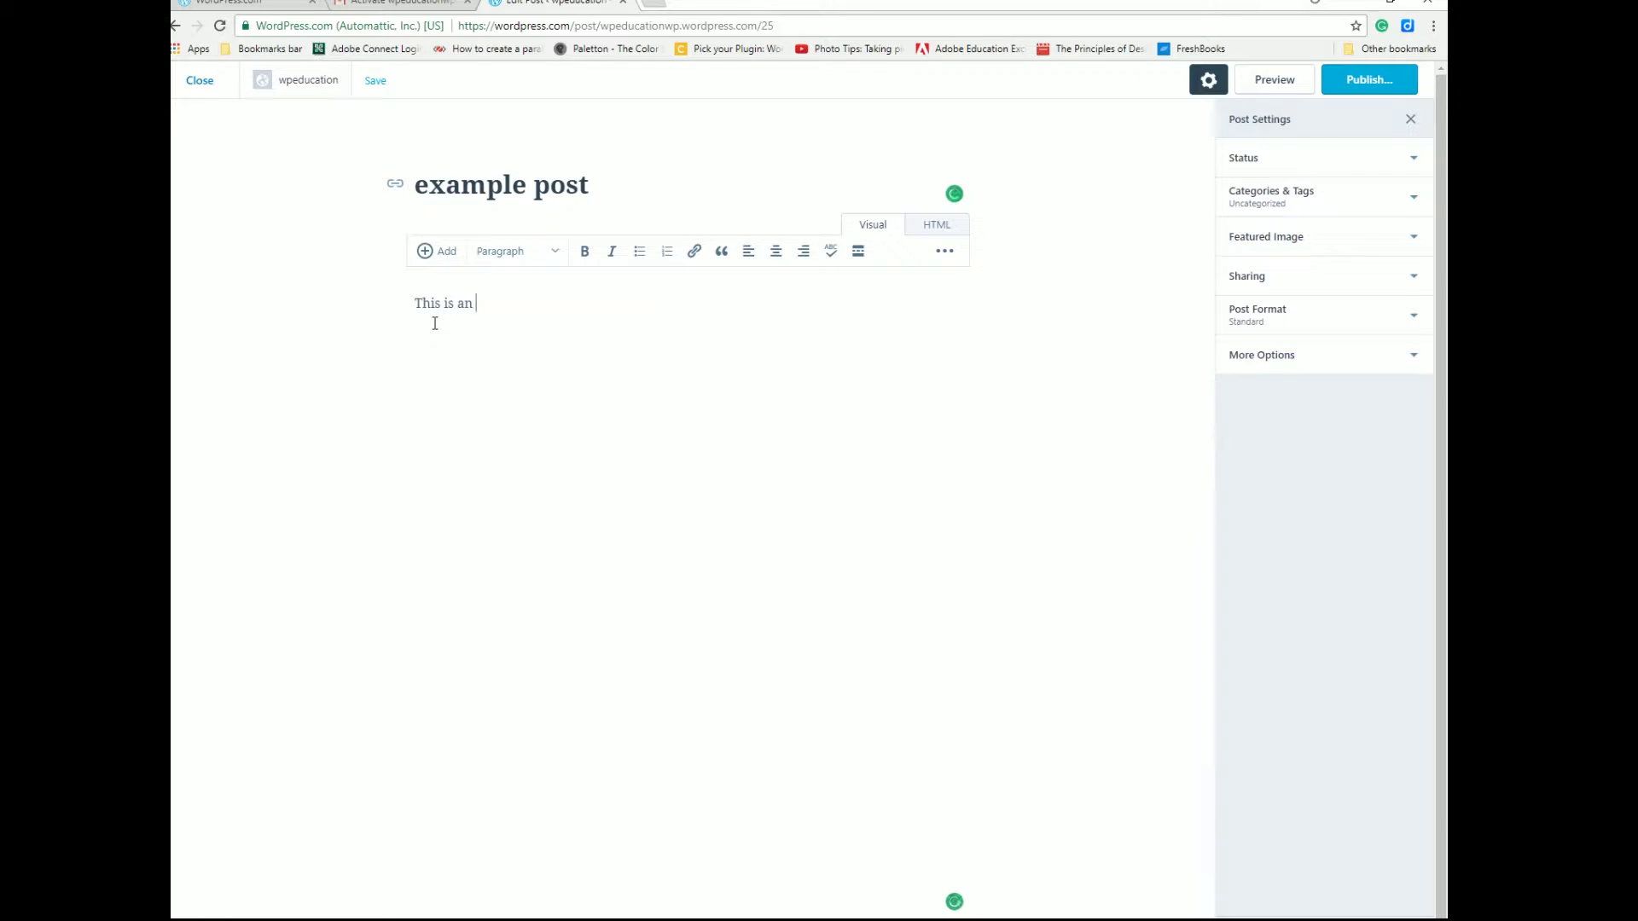
{"action": "type", "text": "le post on wor"}
{"action": "key", "text": "BackSpace"}
{"action": "key", "text": "BackSpace"}
{"action": "key", "text": "BackSpace"}
{"action": "type", "text": "WordPress"}
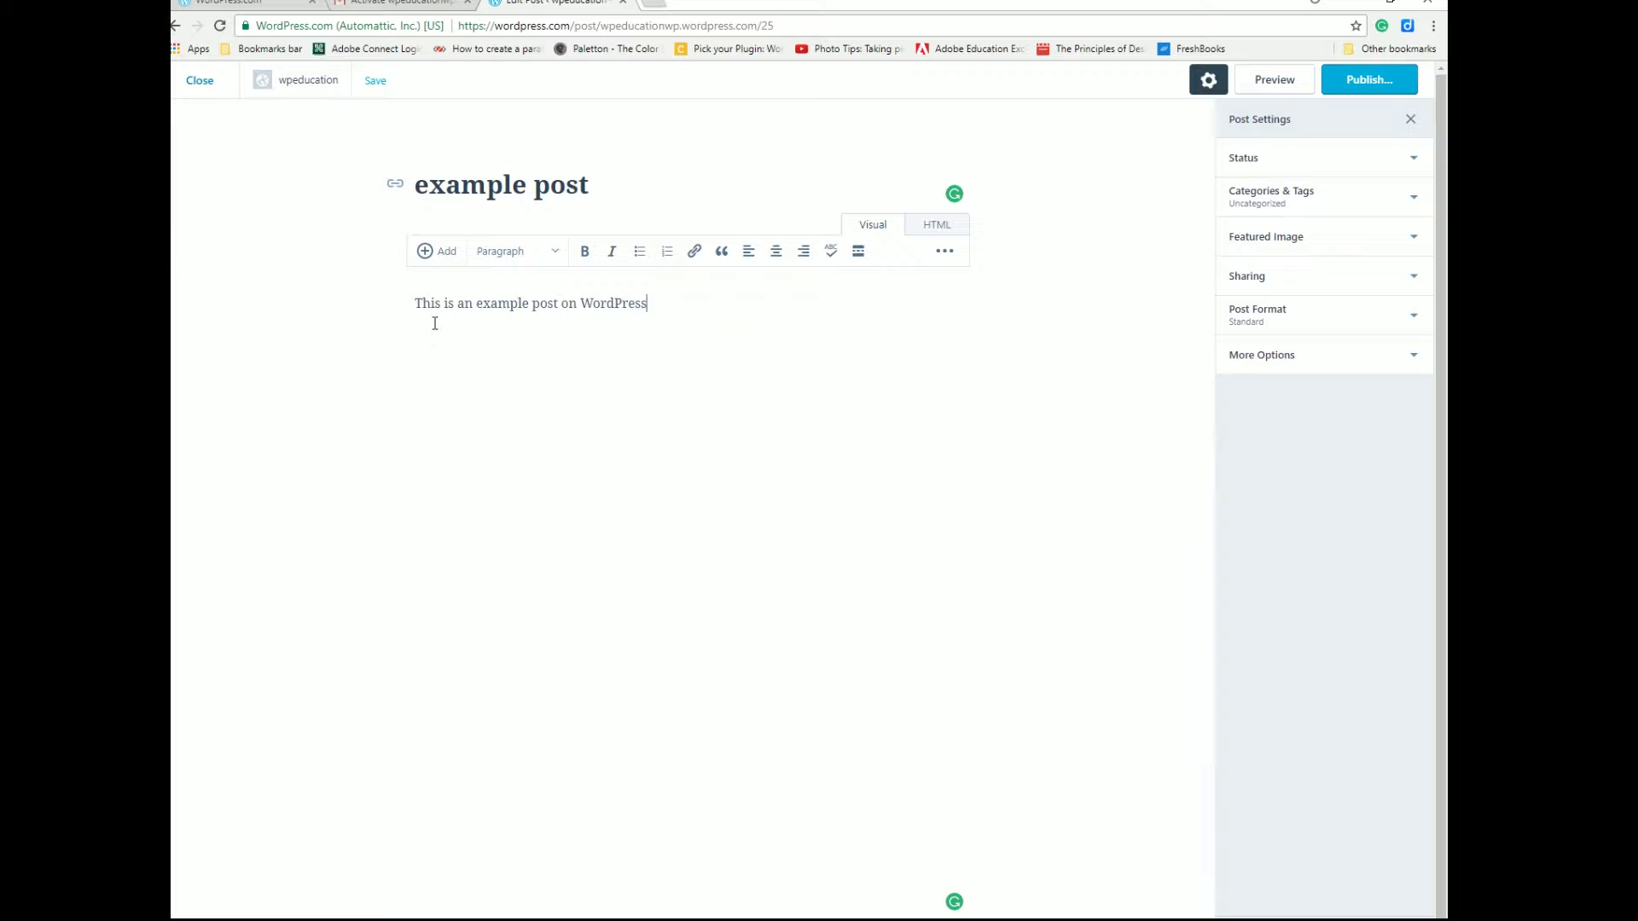
{"action": "type", "text": ".com."}
Add the line "Sample post" above the body sentence and the lines "Using the Editor" and "Publishing" below it
{"action": "left_click", "coordinate": [415, 303]}
{"action": "key", "text": "Return"}
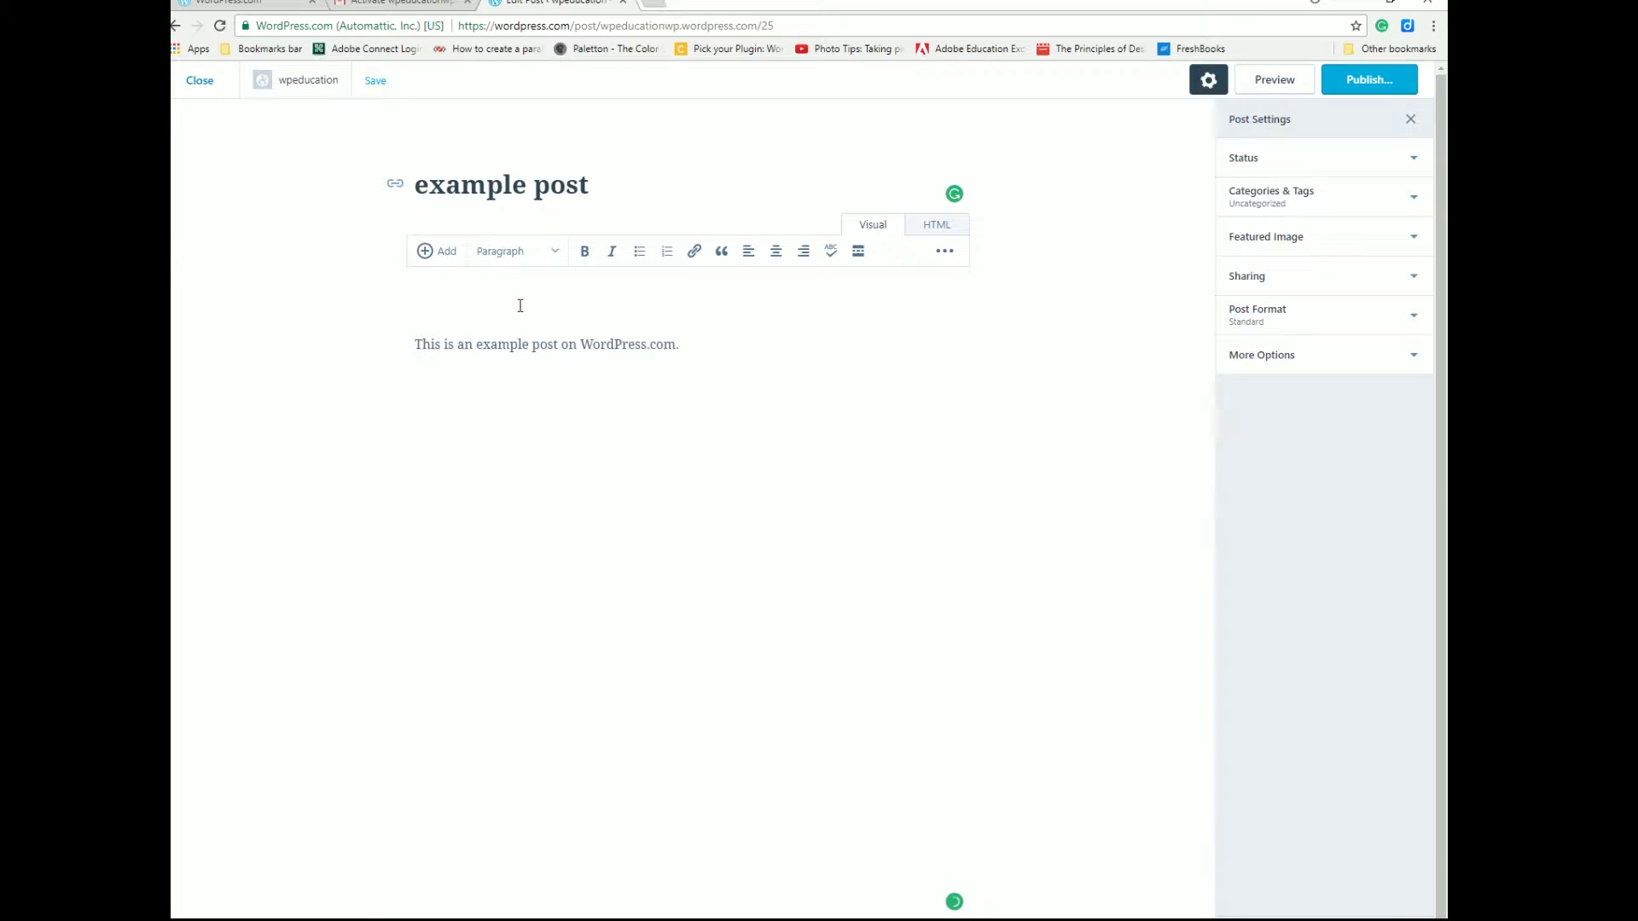
{"action": "type", "text": "Sample post"}
{"action": "left_click", "coordinate": [692, 339]}
{"action": "key", "text": "Return"}
{"action": "type", "text": "Using the Editor "}
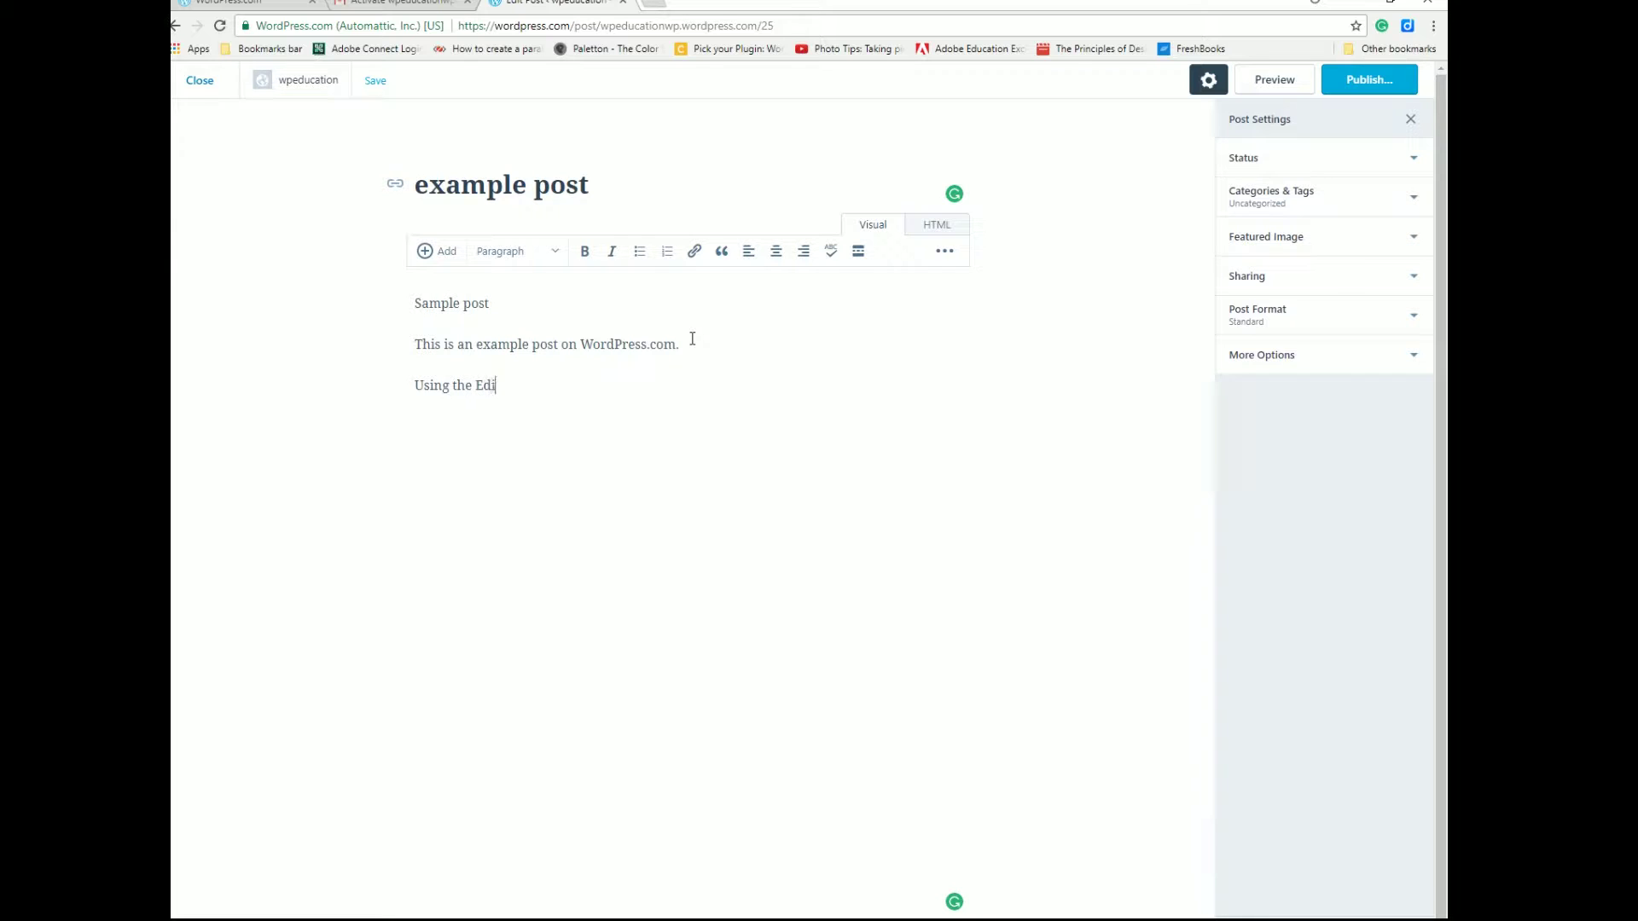
{"action": "type", "text": "Publishing"}
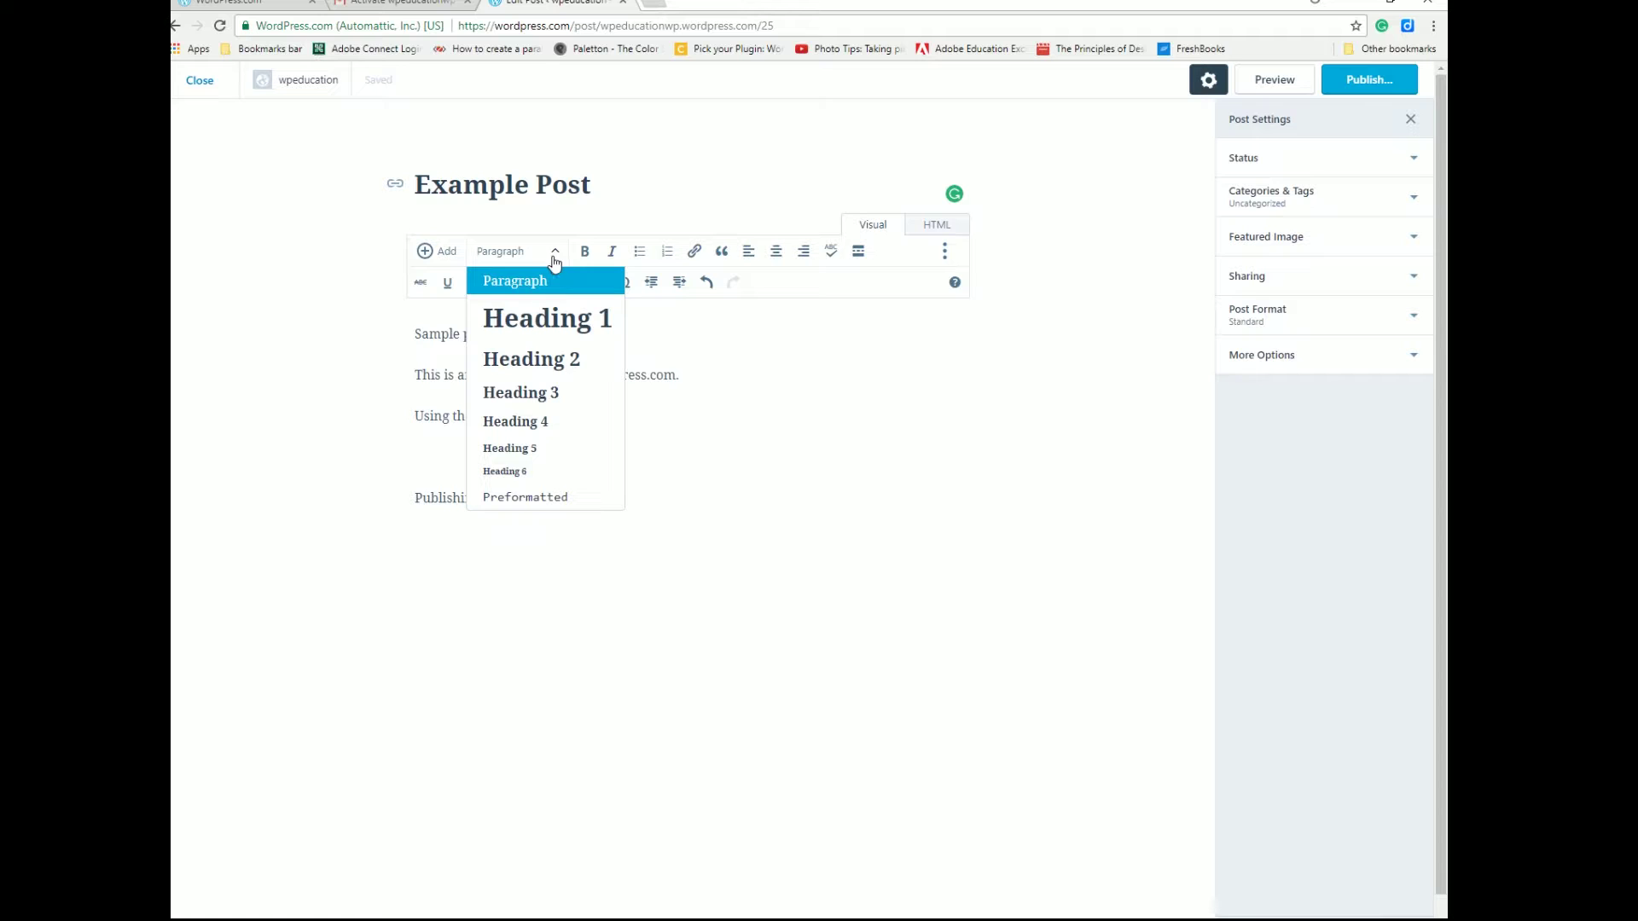
{"action": "left_click", "coordinate": [768, 366]}
{"action": "left_click_drag", "start_coordinate": [502, 335], "coordinate": [412, 335]}
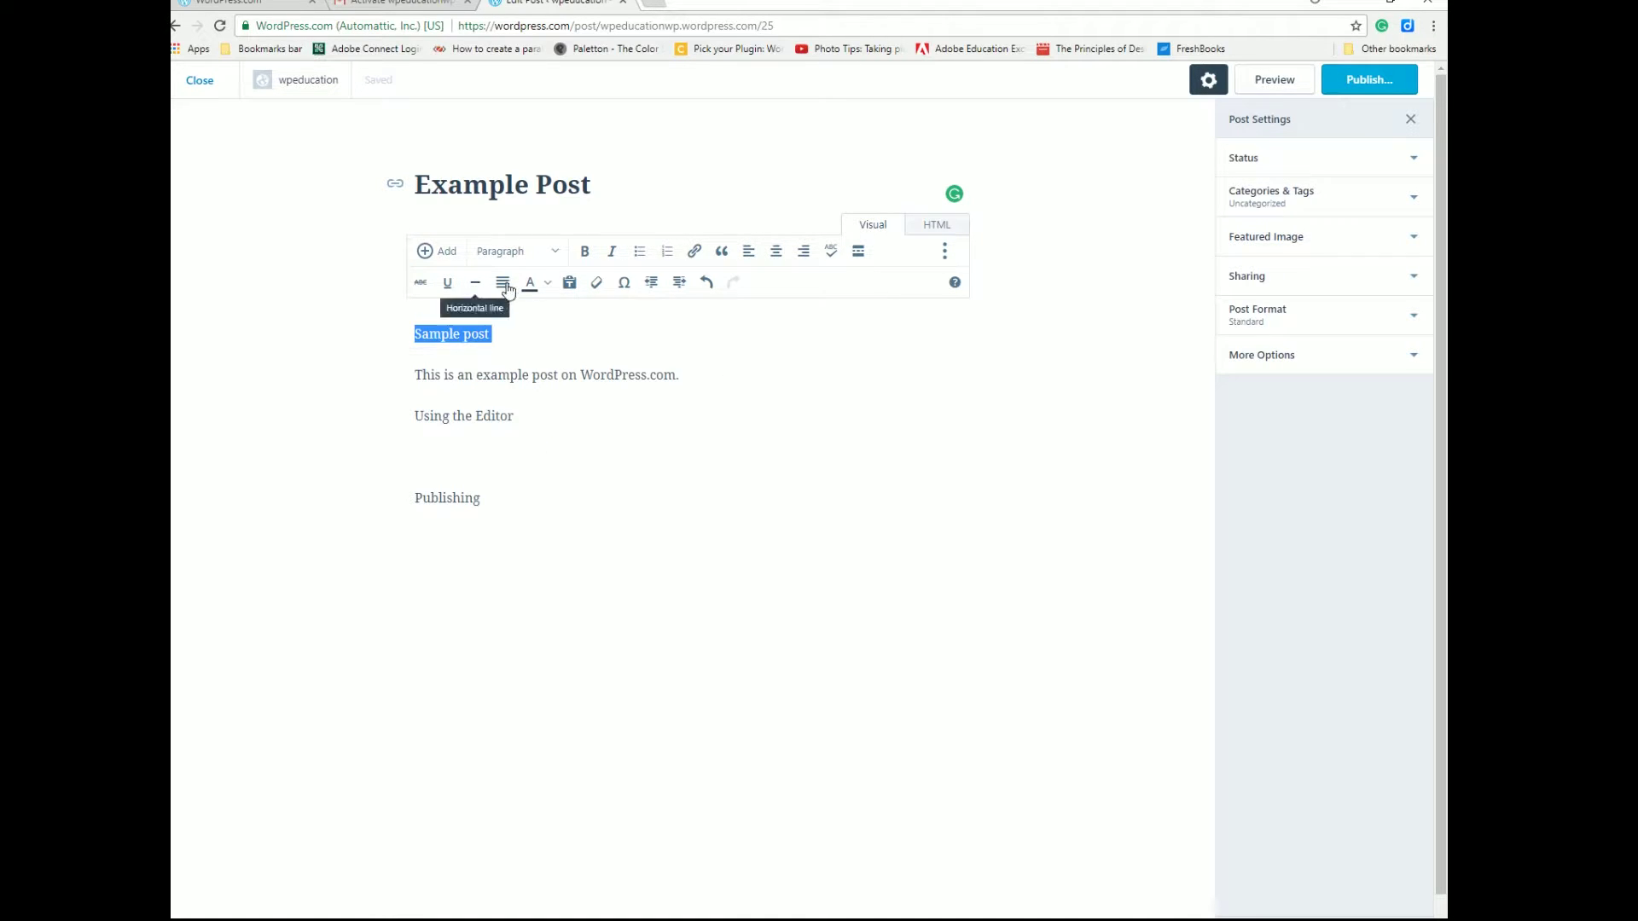
{"action": "left_click_drag", "start_coordinate": [515, 418], "coordinate": [421, 424]}
{"action": "left_click_drag", "start_coordinate": [496, 504], "coordinate": [407, 505]}
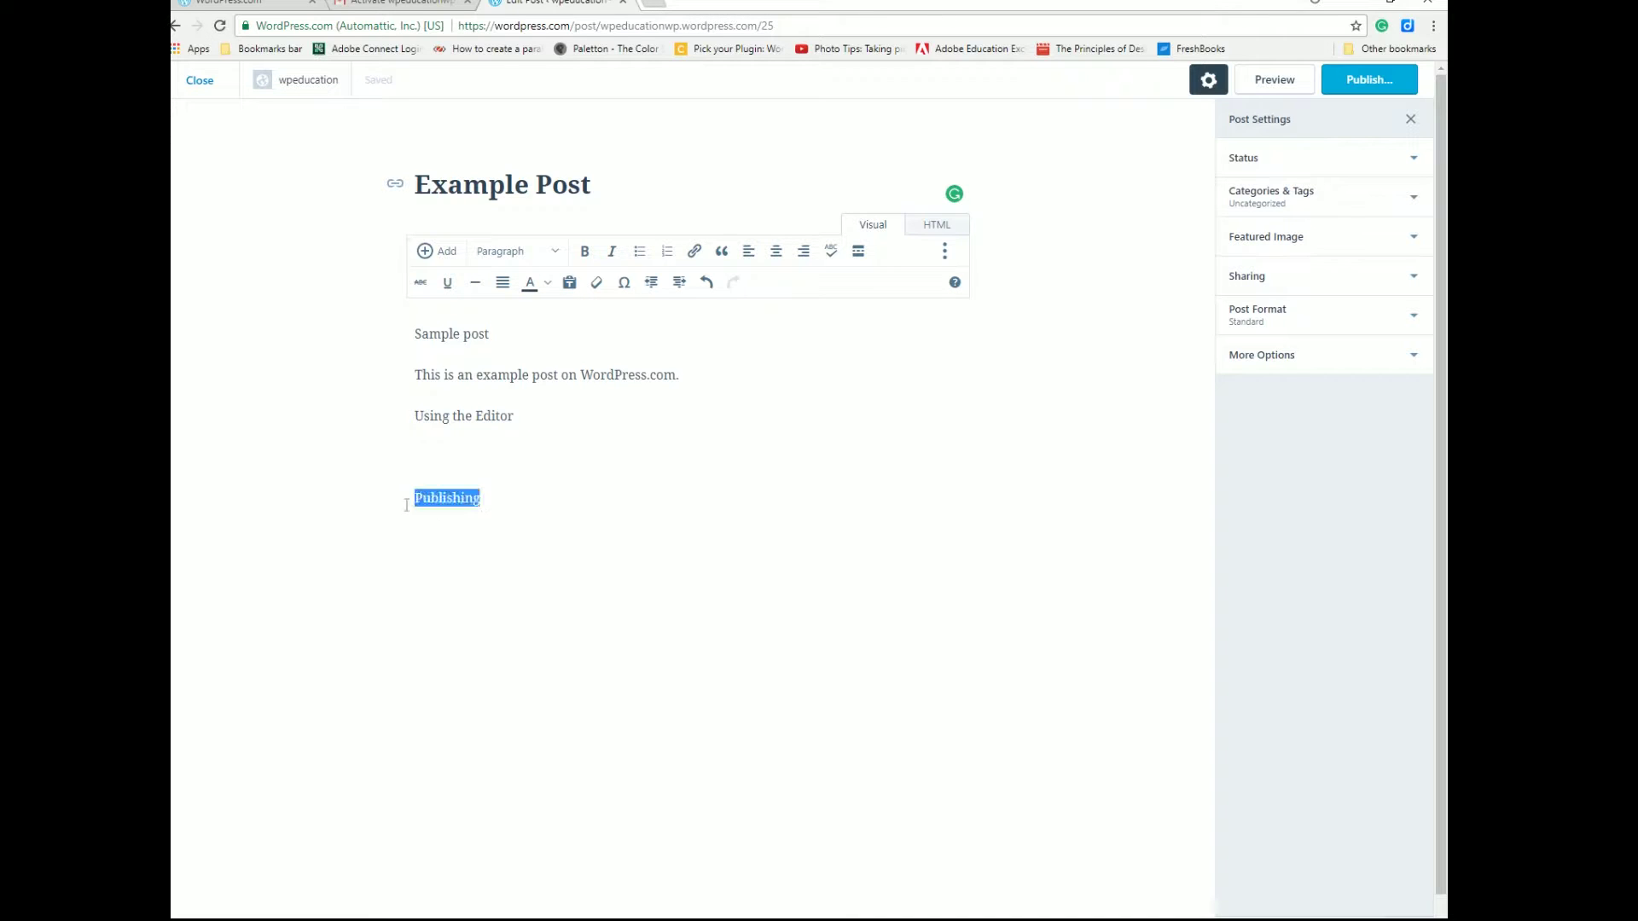
Write "This is a WYSIWYG editor" on the empty line below "Using the Editor"
{"action": "left_click", "coordinate": [435, 458]}
{"action": "type", "text": "Tjhi"}
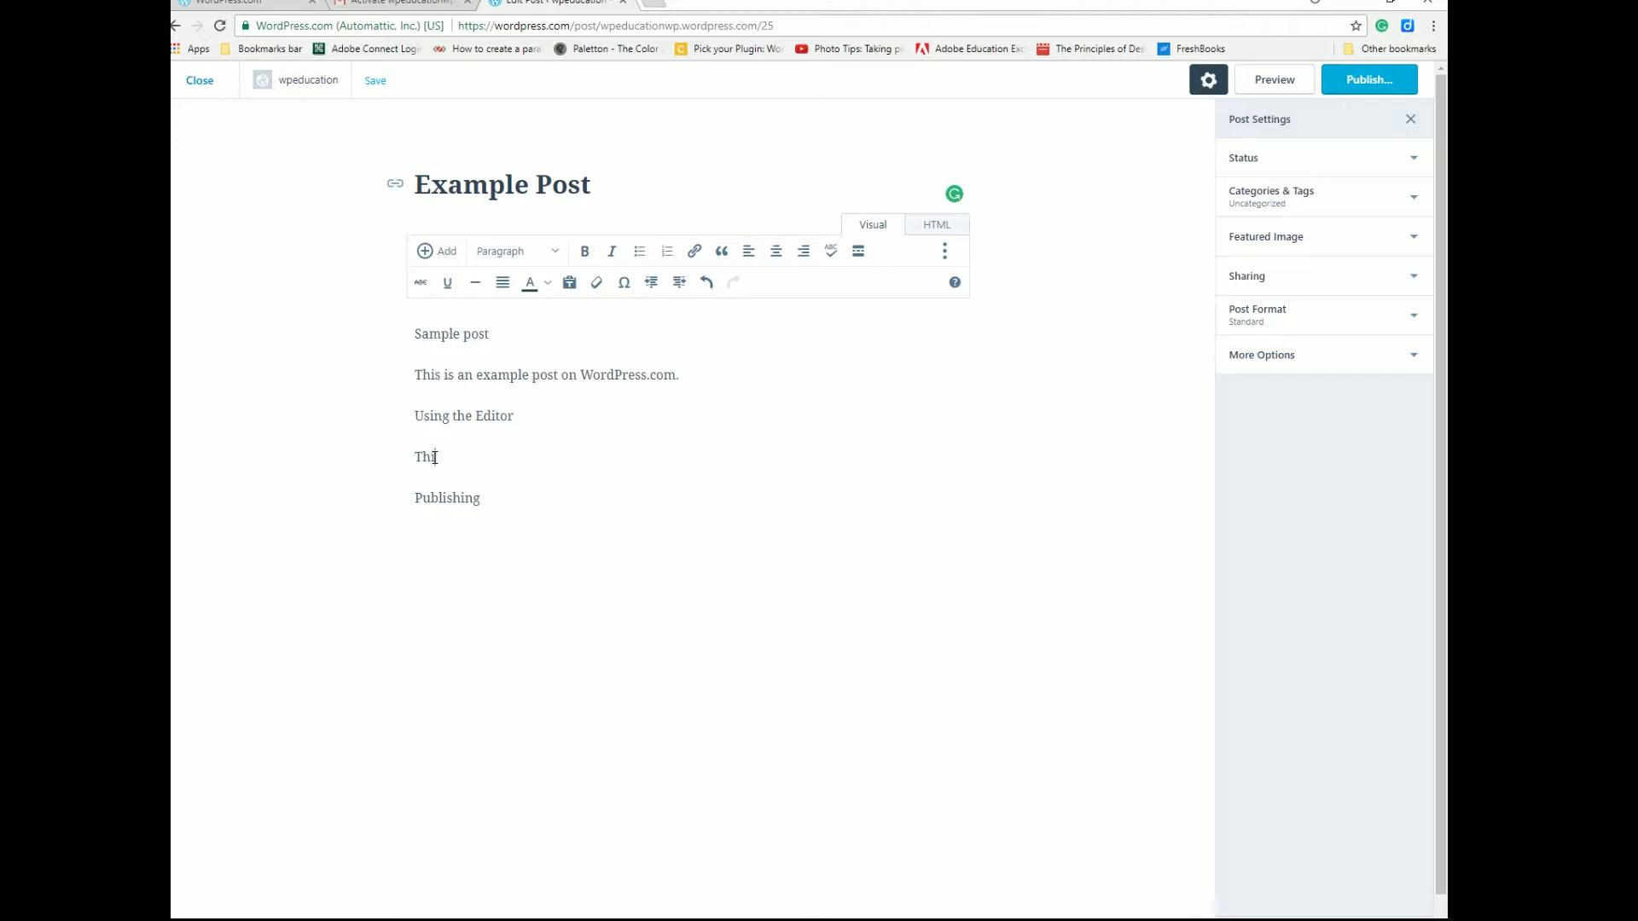
{"action": "type", "text": "s is a wysiwyg editor"}
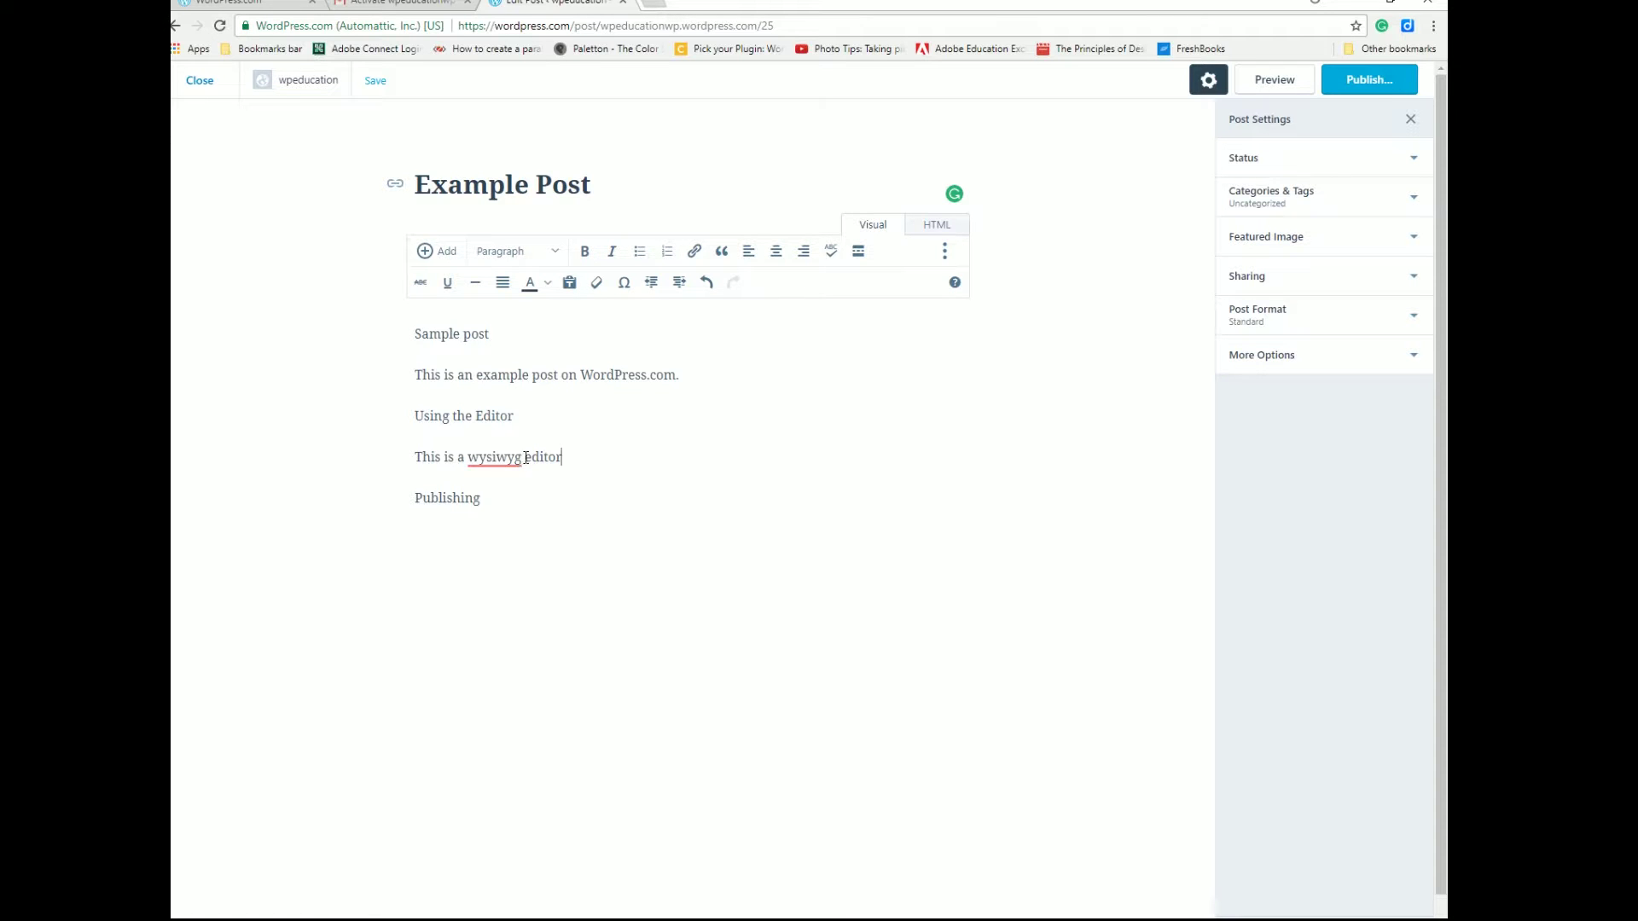
{"action": "left_click", "coordinate": [520, 482]}
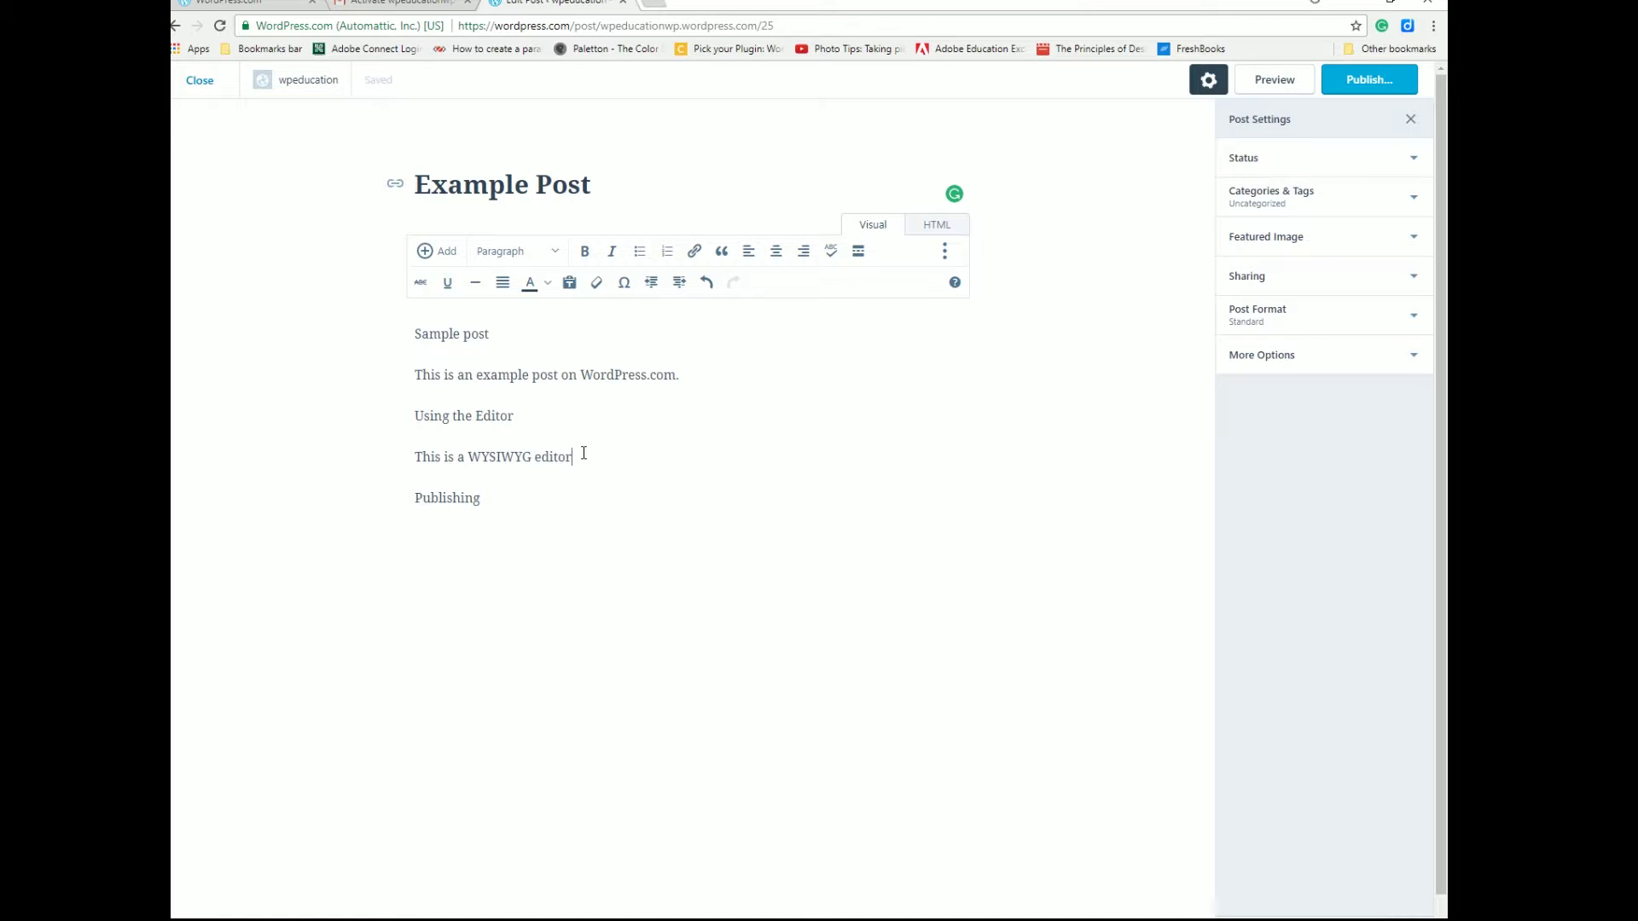
Write "you have multiple schedules" on a new line below "Publishing", using the suggested plural form
{"action": "left_click", "coordinate": [502, 498]}
{"action": "type", "text": "you have multiple"}
{"action": "type", "text": "sche"}
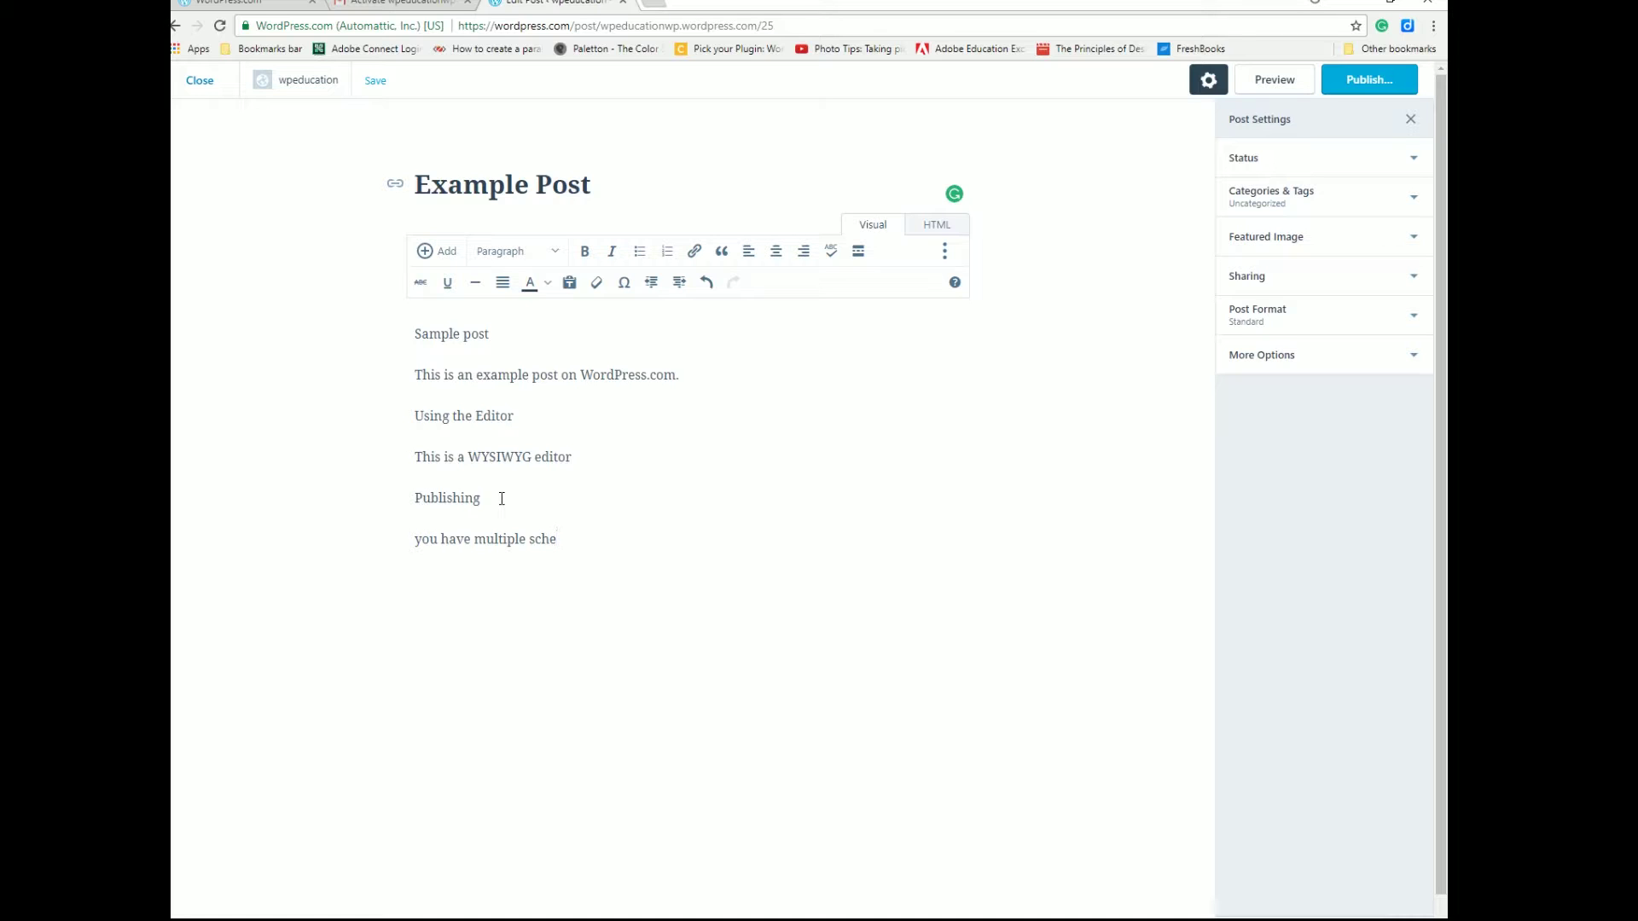
{"action": "type", "text": "dule"}
{"action": "mouse_move", "coordinate": [536, 551]}
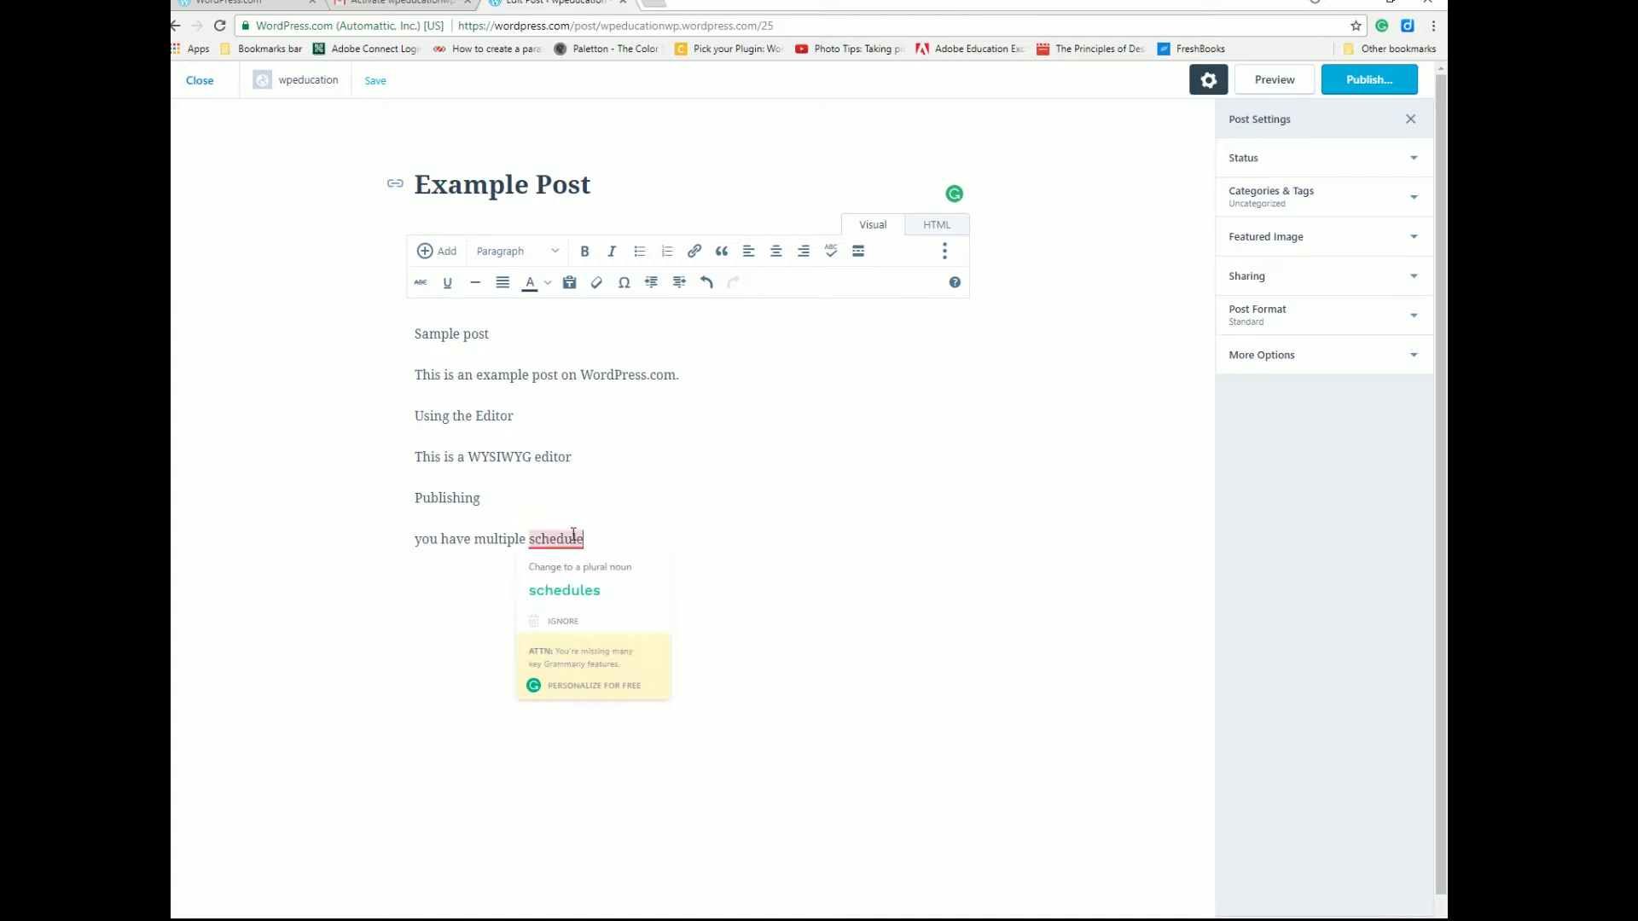
{"action": "left_click", "coordinate": [588, 587]}
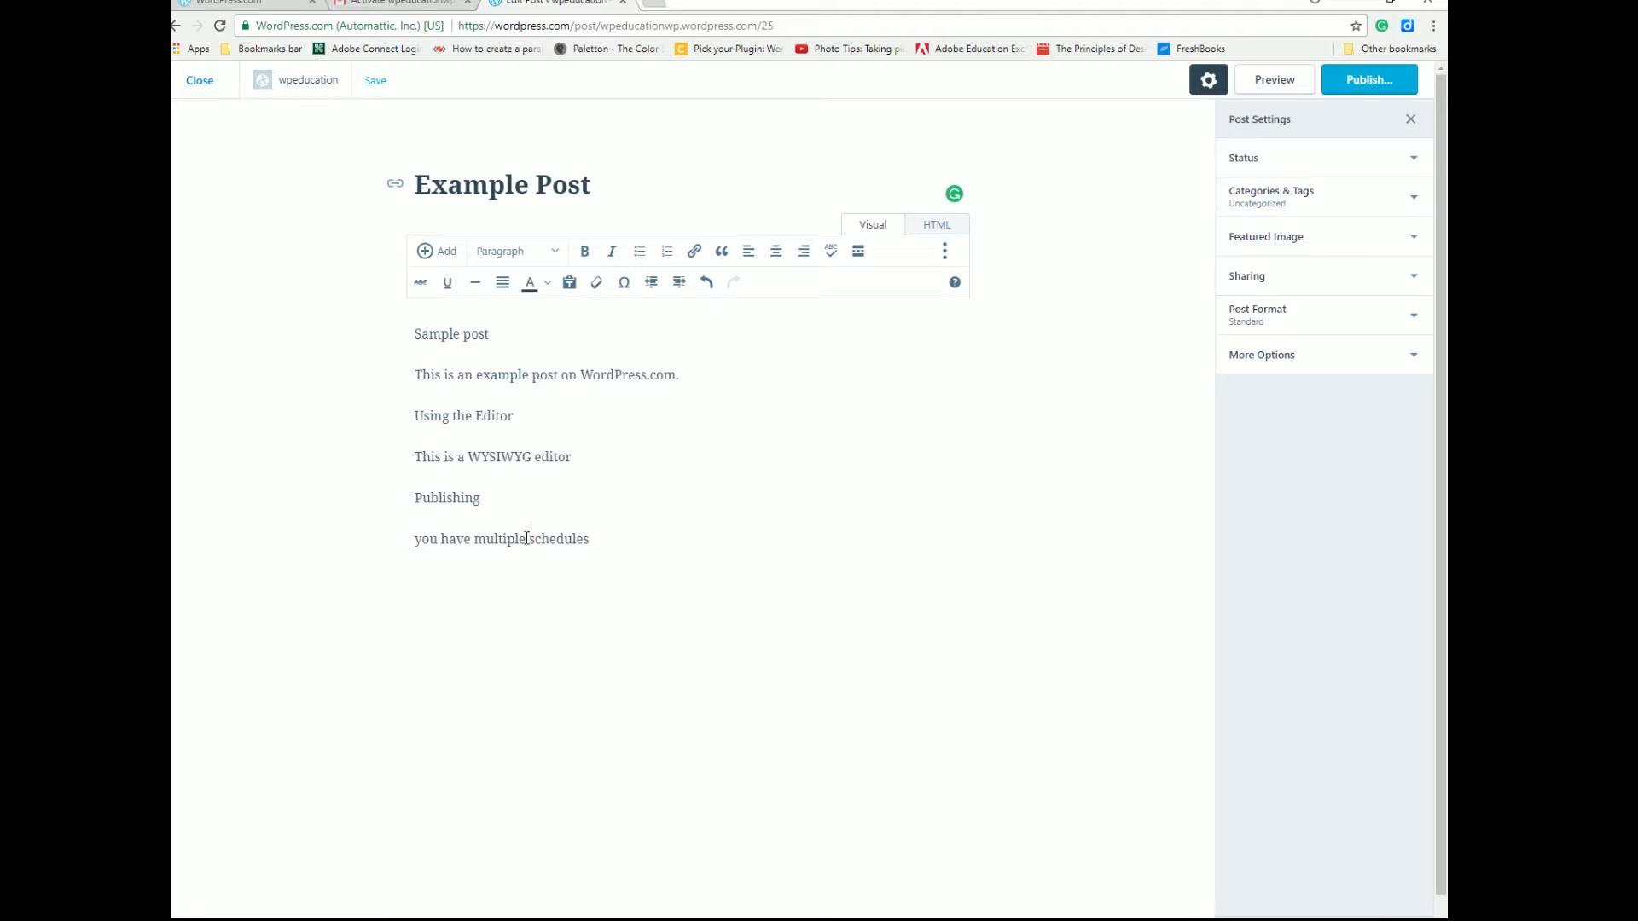
Expand the last sentence to read "you have multiple status published, drafts, and schedules."
{"action": "type", "text": "drafts a"}
{"action": "key", "text": "BackSpace"}
{"action": "left_click", "coordinate": [528, 532]}
{"action": "type", "text": "stau"}
{"action": "key", "text": "BackSpace"}
{"action": "type", "text": "tus  published"}
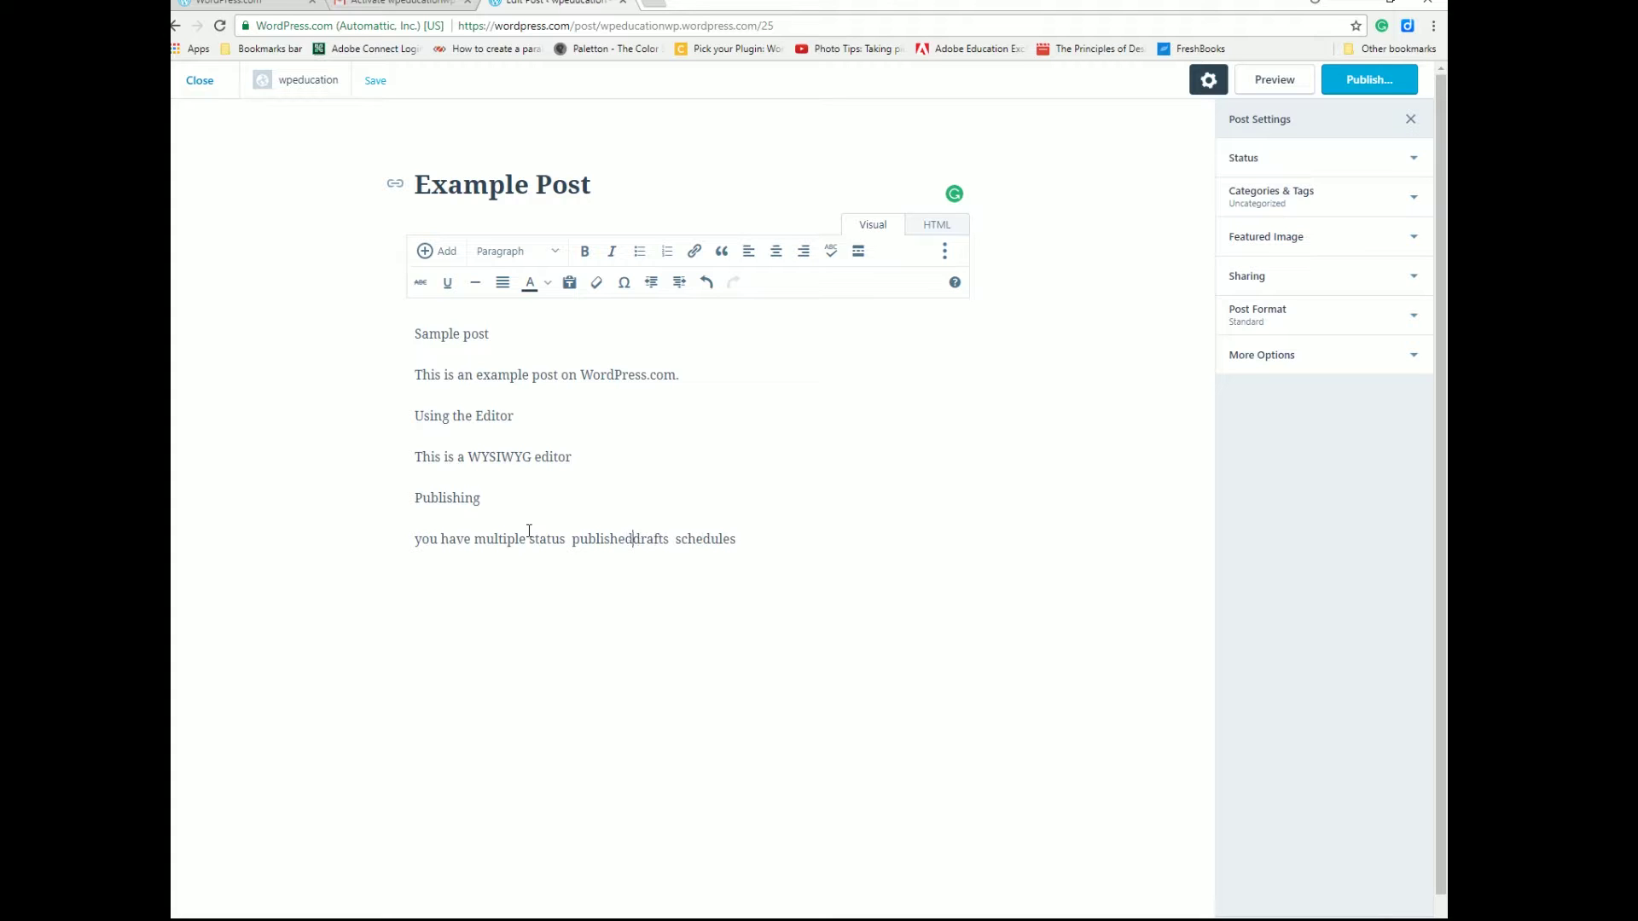
{"action": "type", "text": ","}
{"action": "key", "text": "Right"}
{"action": "key", "text": "Right"}
{"action": "key", "text": "Right"}
{"action": "key", "text": "Right"}
{"action": "key", "text": "Right"}
{"action": "key", "text": "Right"}
{"action": "type", "text": "and"}
{"action": "left_click", "coordinate": [673, 539]}
{"action": "type", "text": ","}
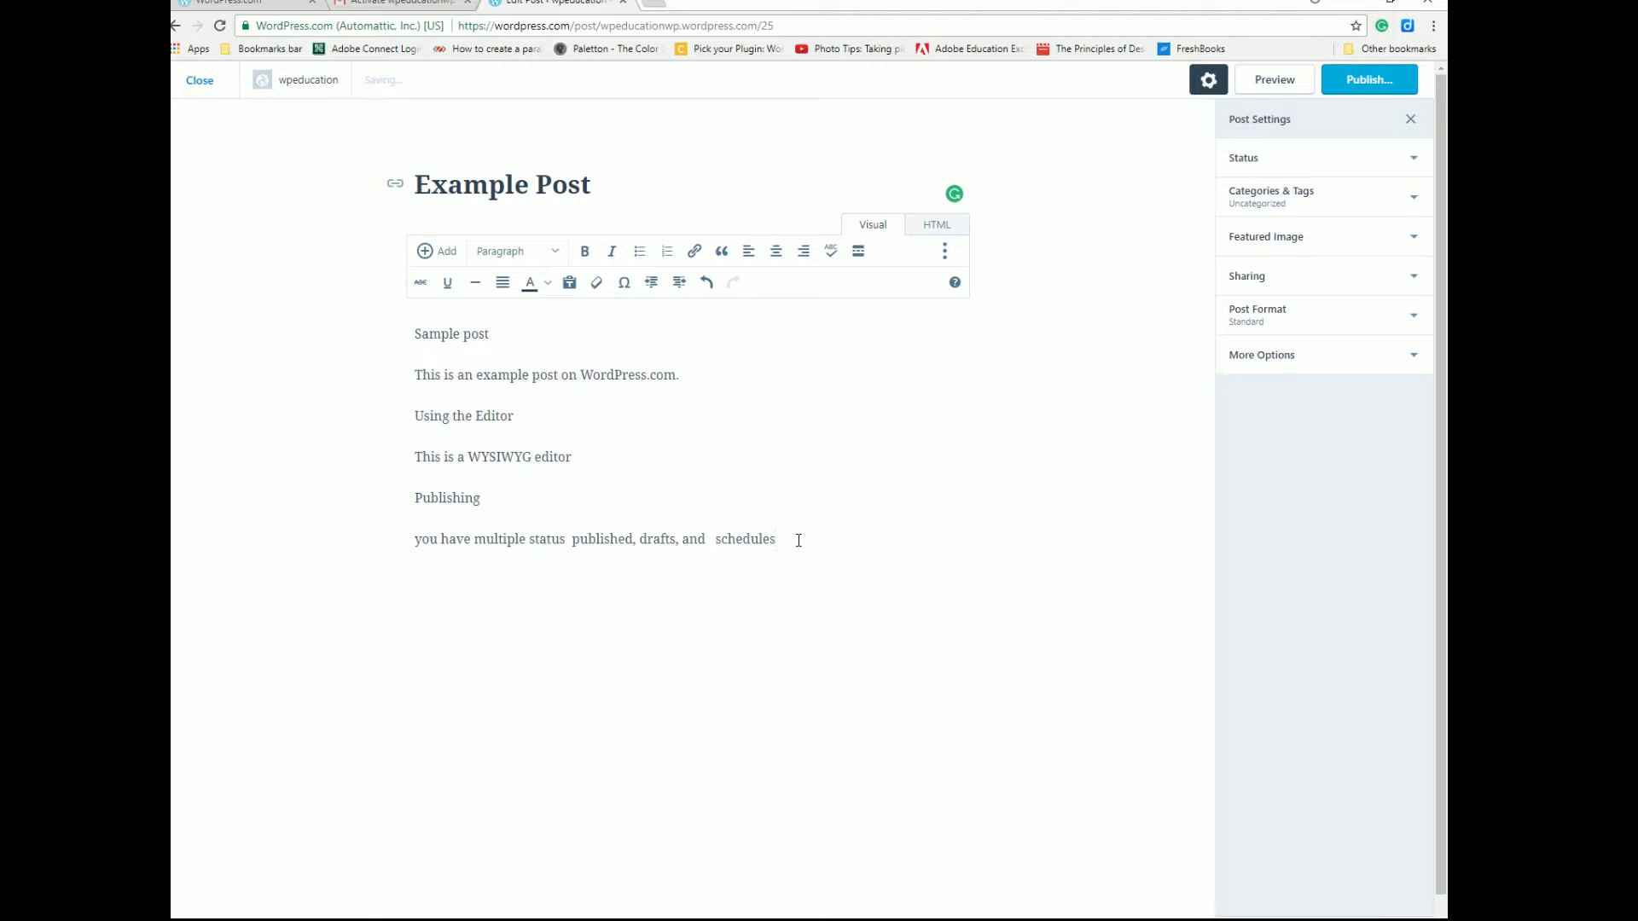
{"action": "type", "text": "."}
Remove the extra spaces from the last sentence with the grammar suggestions and capitalize its first word as "You"
{"action": "mouse_move", "coordinate": [587, 539]}
{"action": "left_click", "coordinate": [587, 591]}
{"action": "mouse_move", "coordinate": [709, 550]}
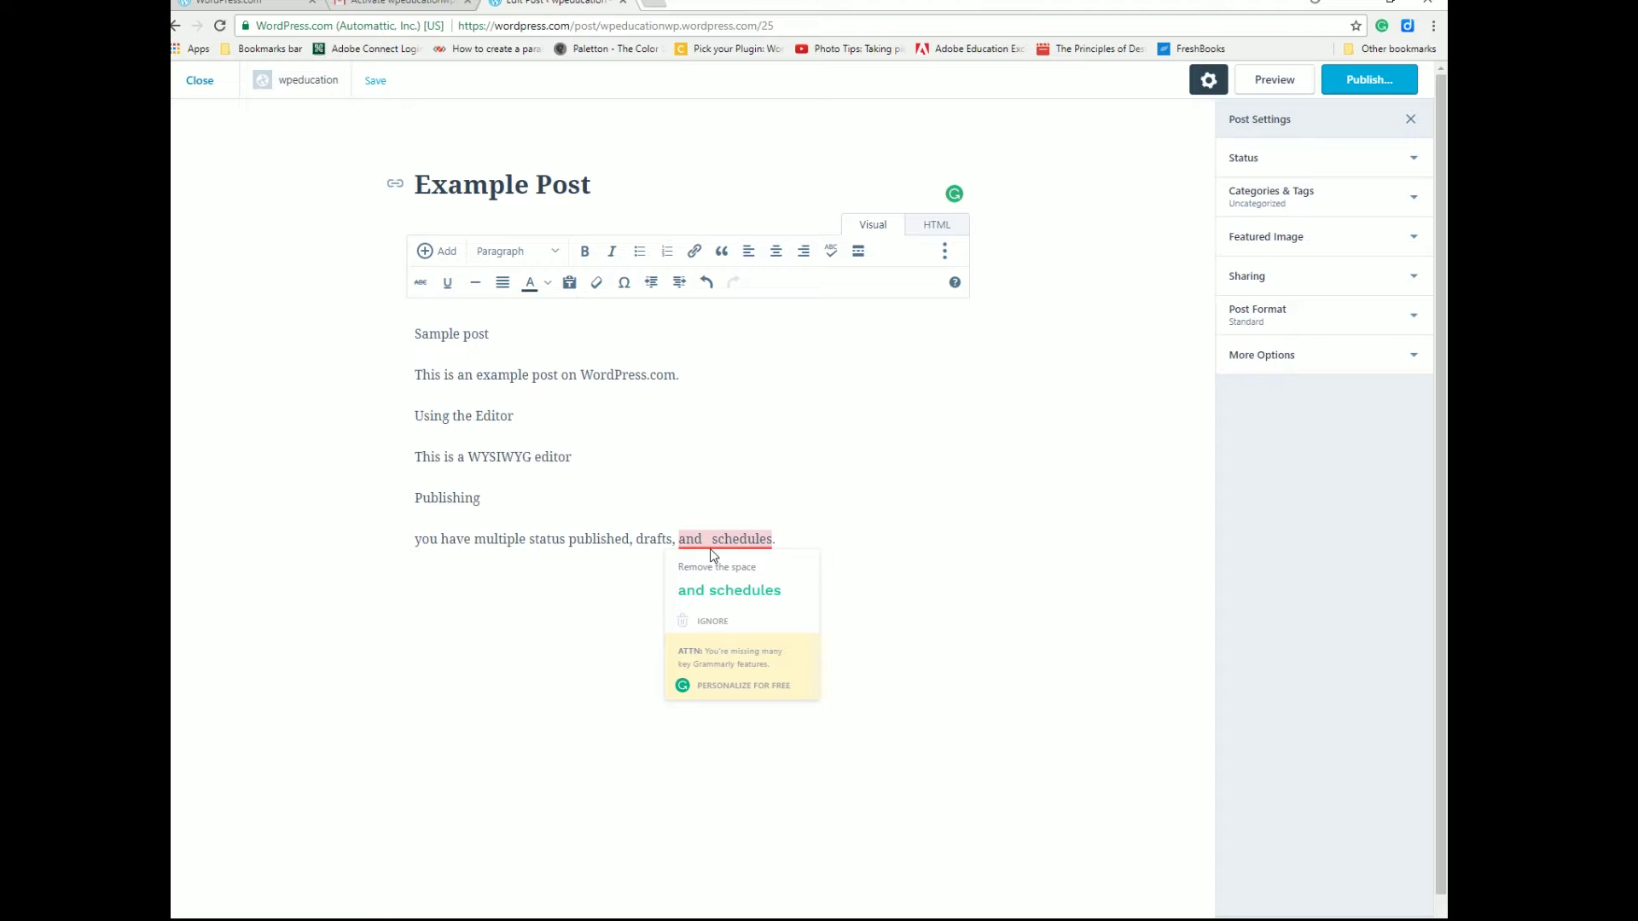
{"action": "left_click", "coordinate": [716, 589]}
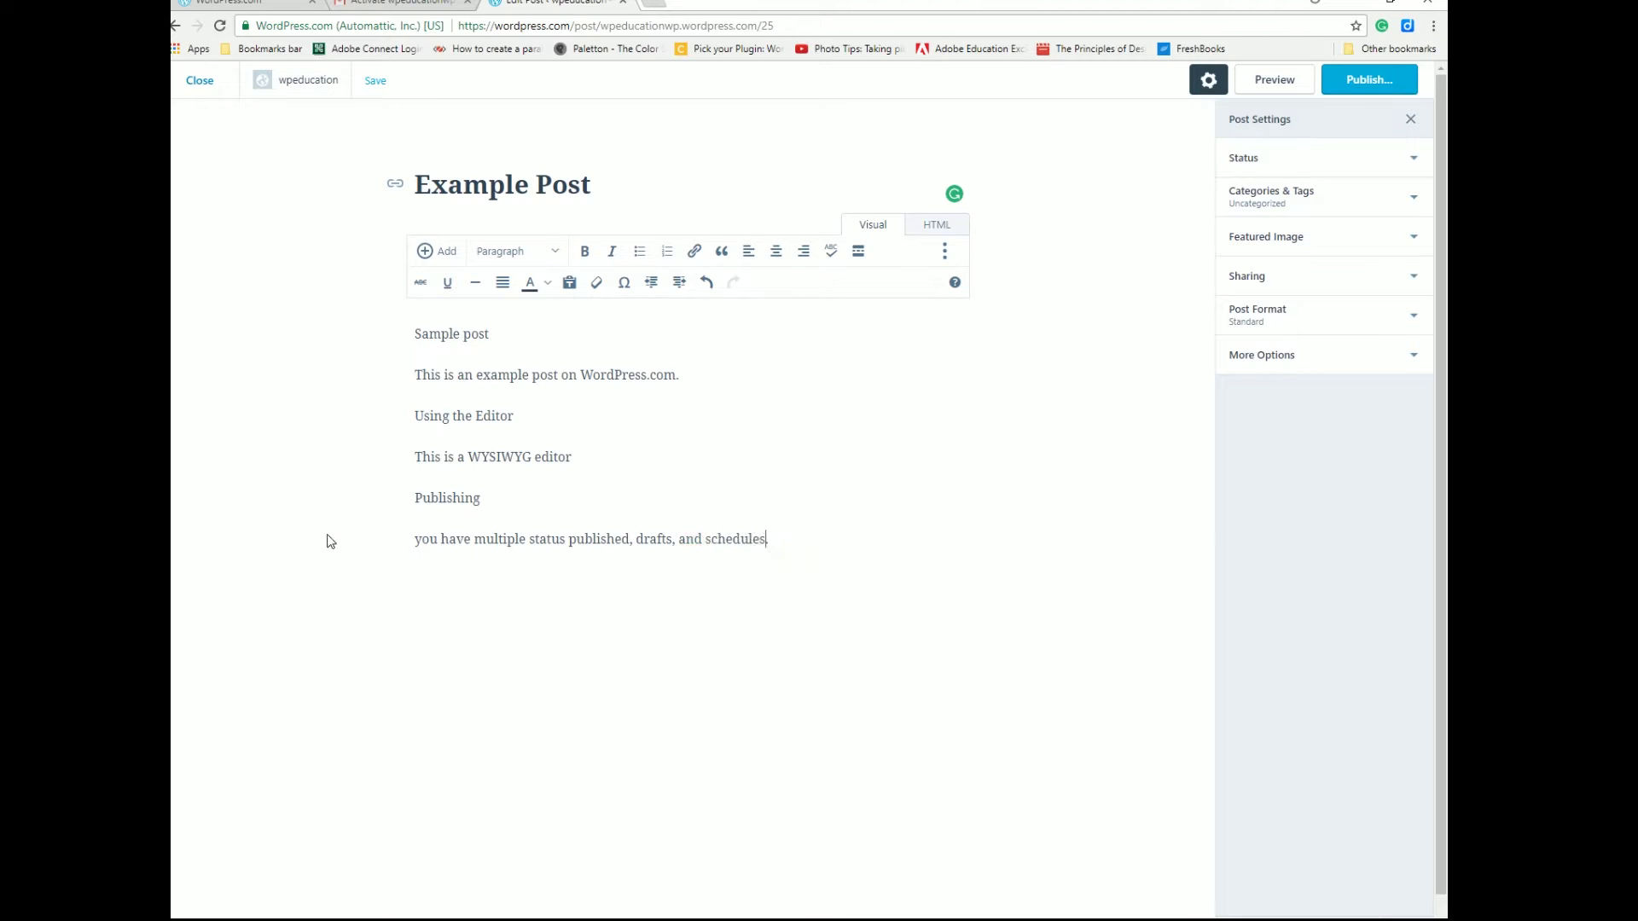
{"action": "left_click", "coordinate": [425, 536]}
{"action": "key", "text": "BackSpace"}
{"action": "type", "text": "Y"}
Format the "Sample post" line as Heading 2
{"action": "left_click_drag", "start_coordinate": [488, 336], "coordinate": [389, 338]}
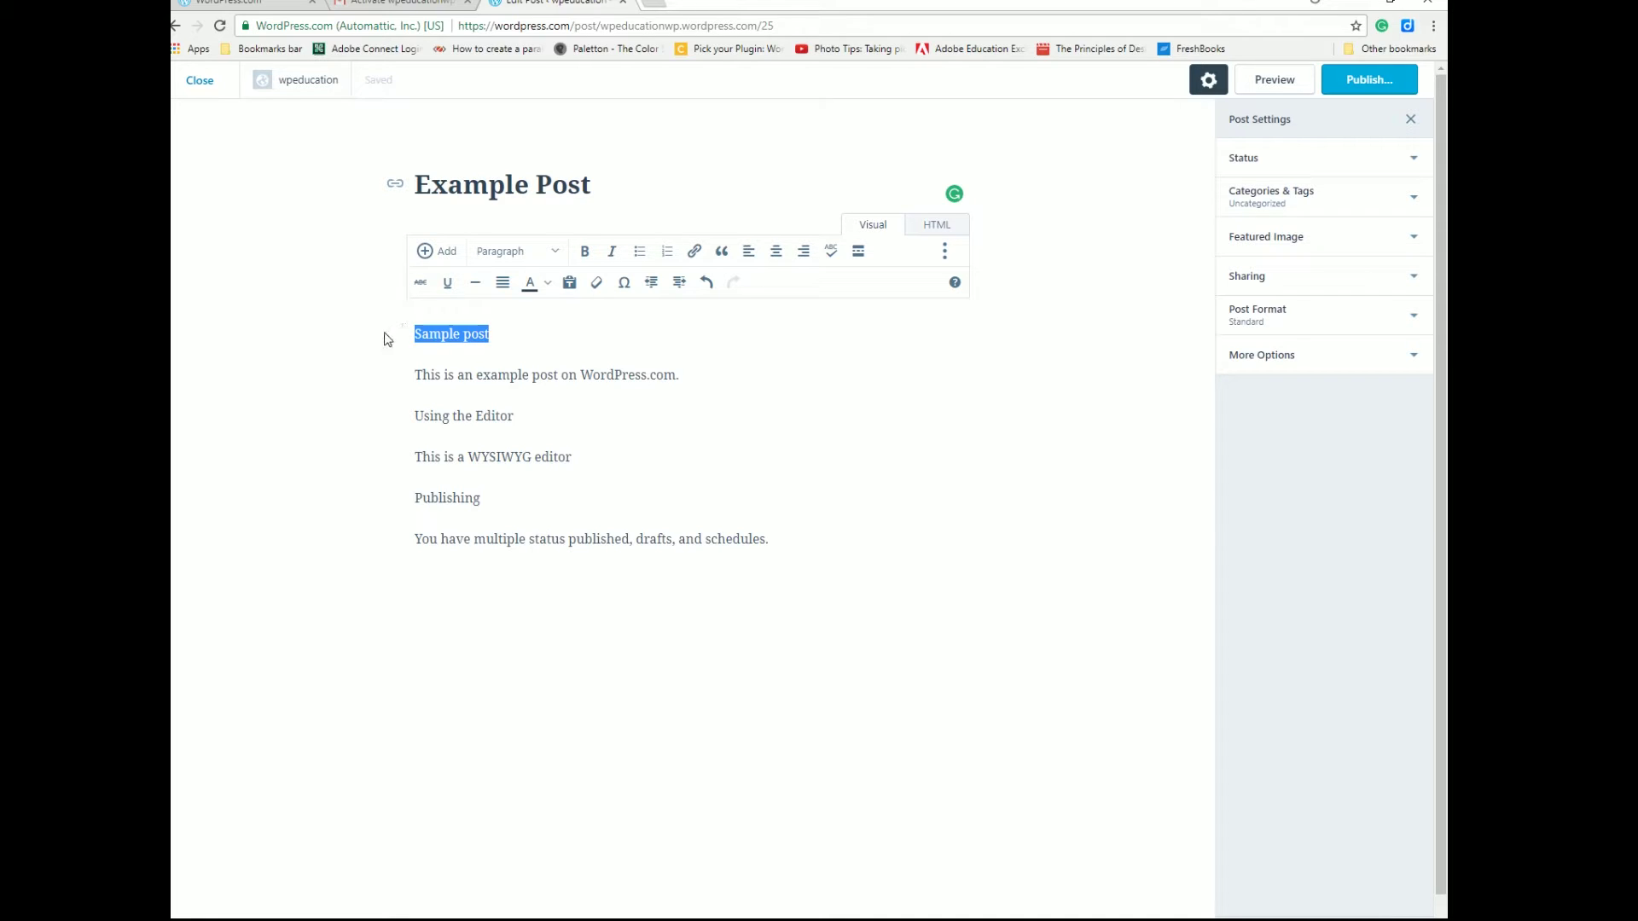
{"action": "left_click", "coordinate": [550, 255]}
{"action": "left_click", "coordinate": [551, 367]}
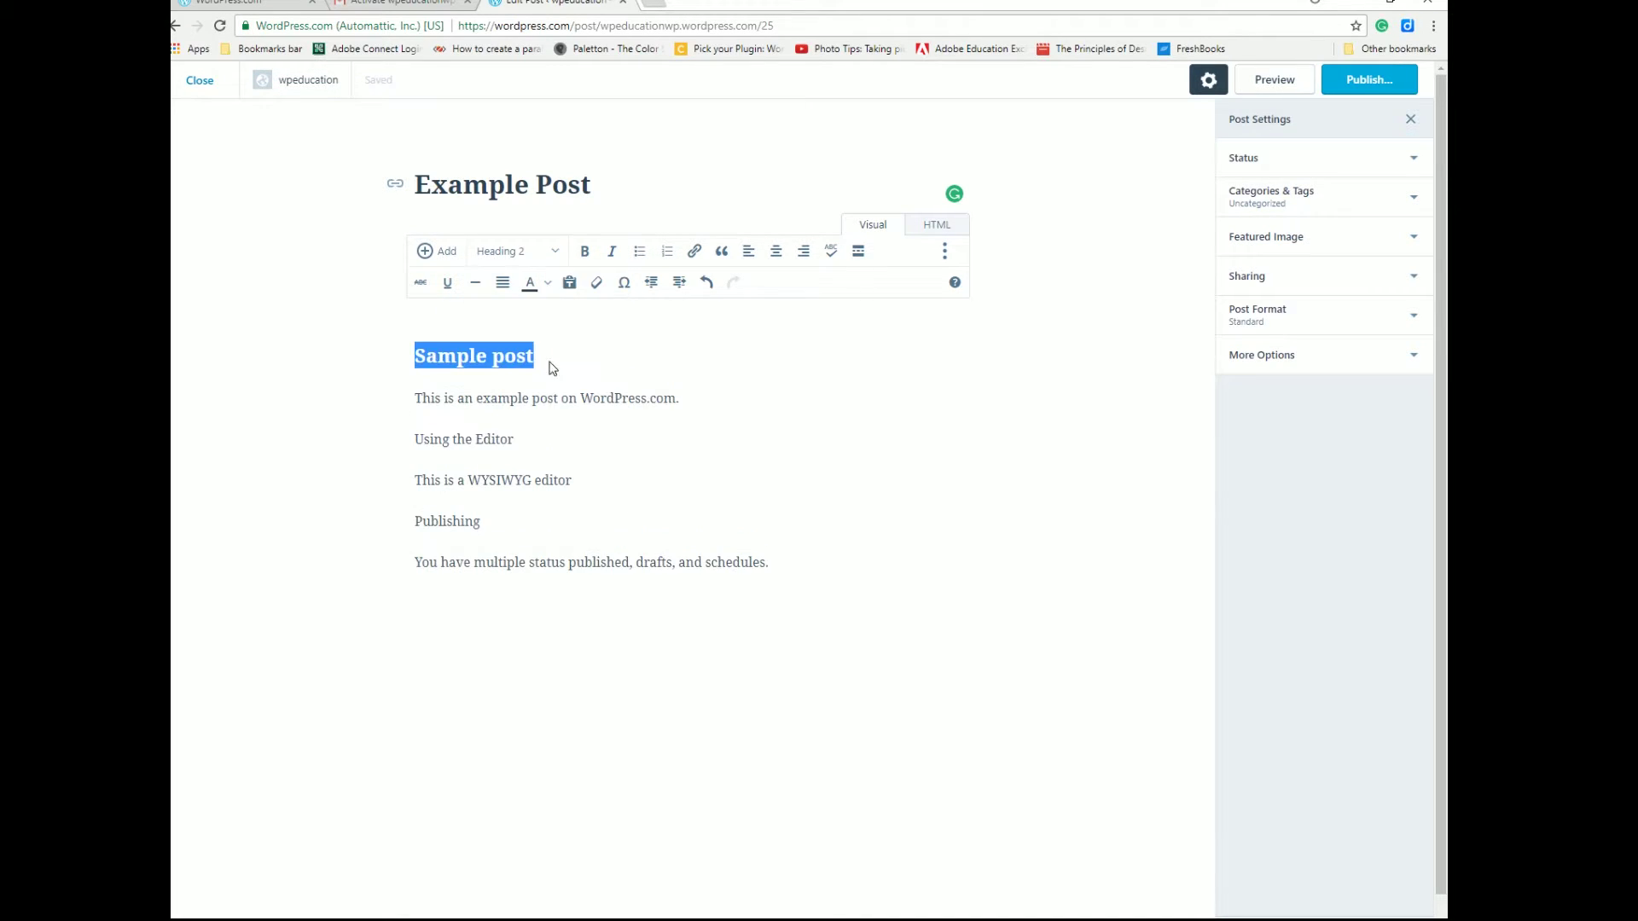
Format the "Using the Editor" and "Publishing" lines as Heading 2
{"action": "left_click_drag", "start_coordinate": [513, 438], "coordinate": [414, 440]}
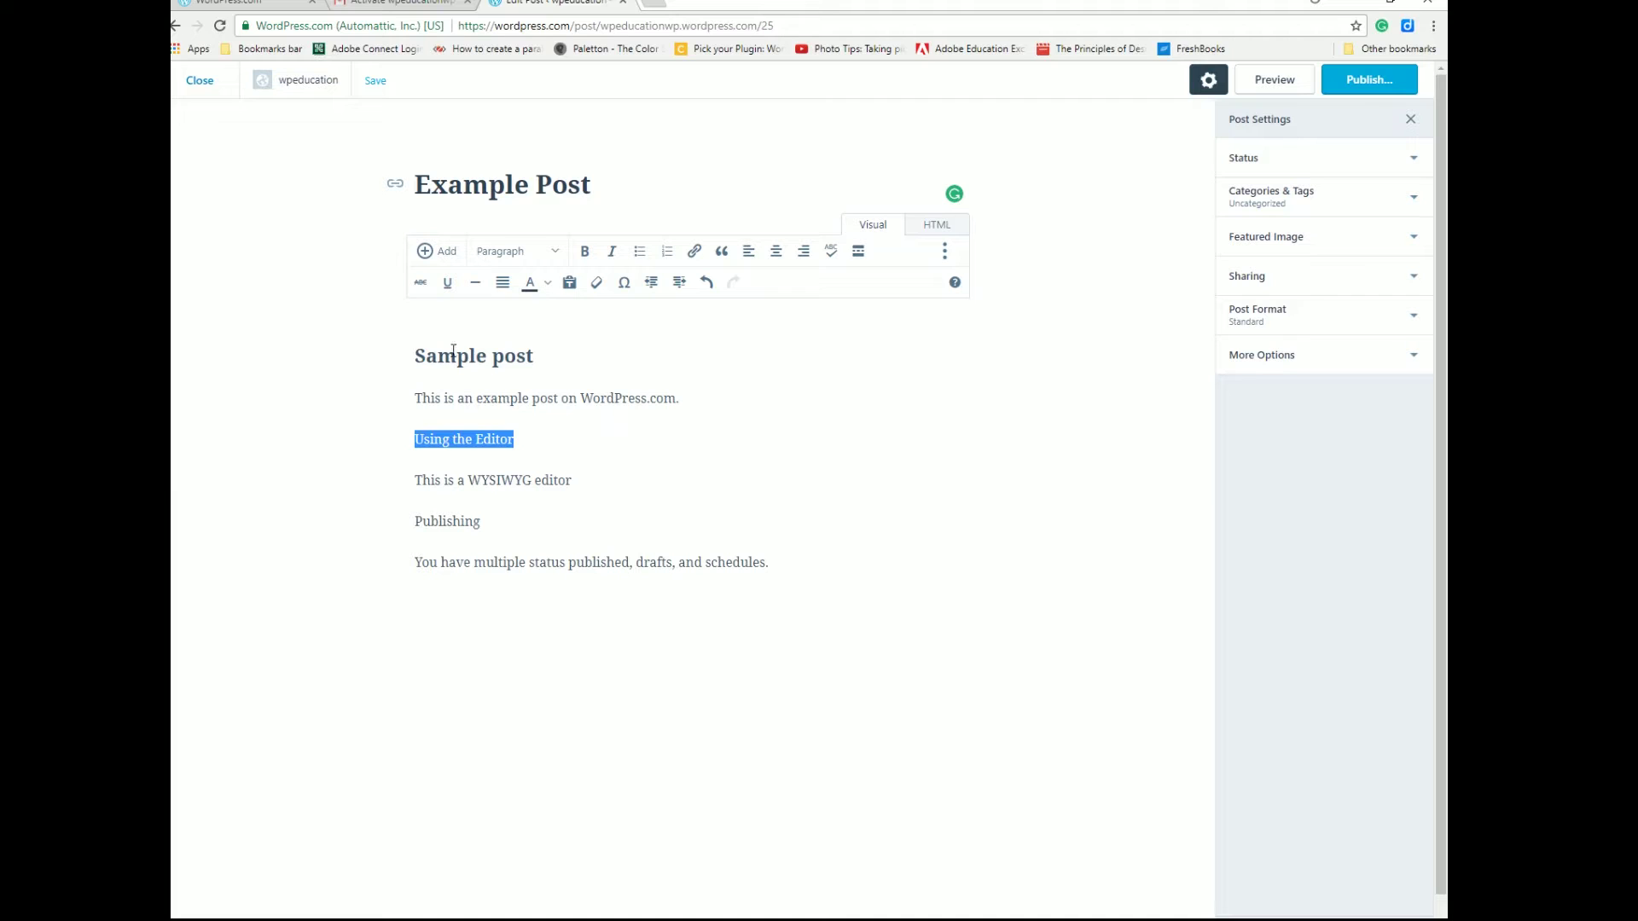
{"action": "left_click", "coordinate": [550, 254]}
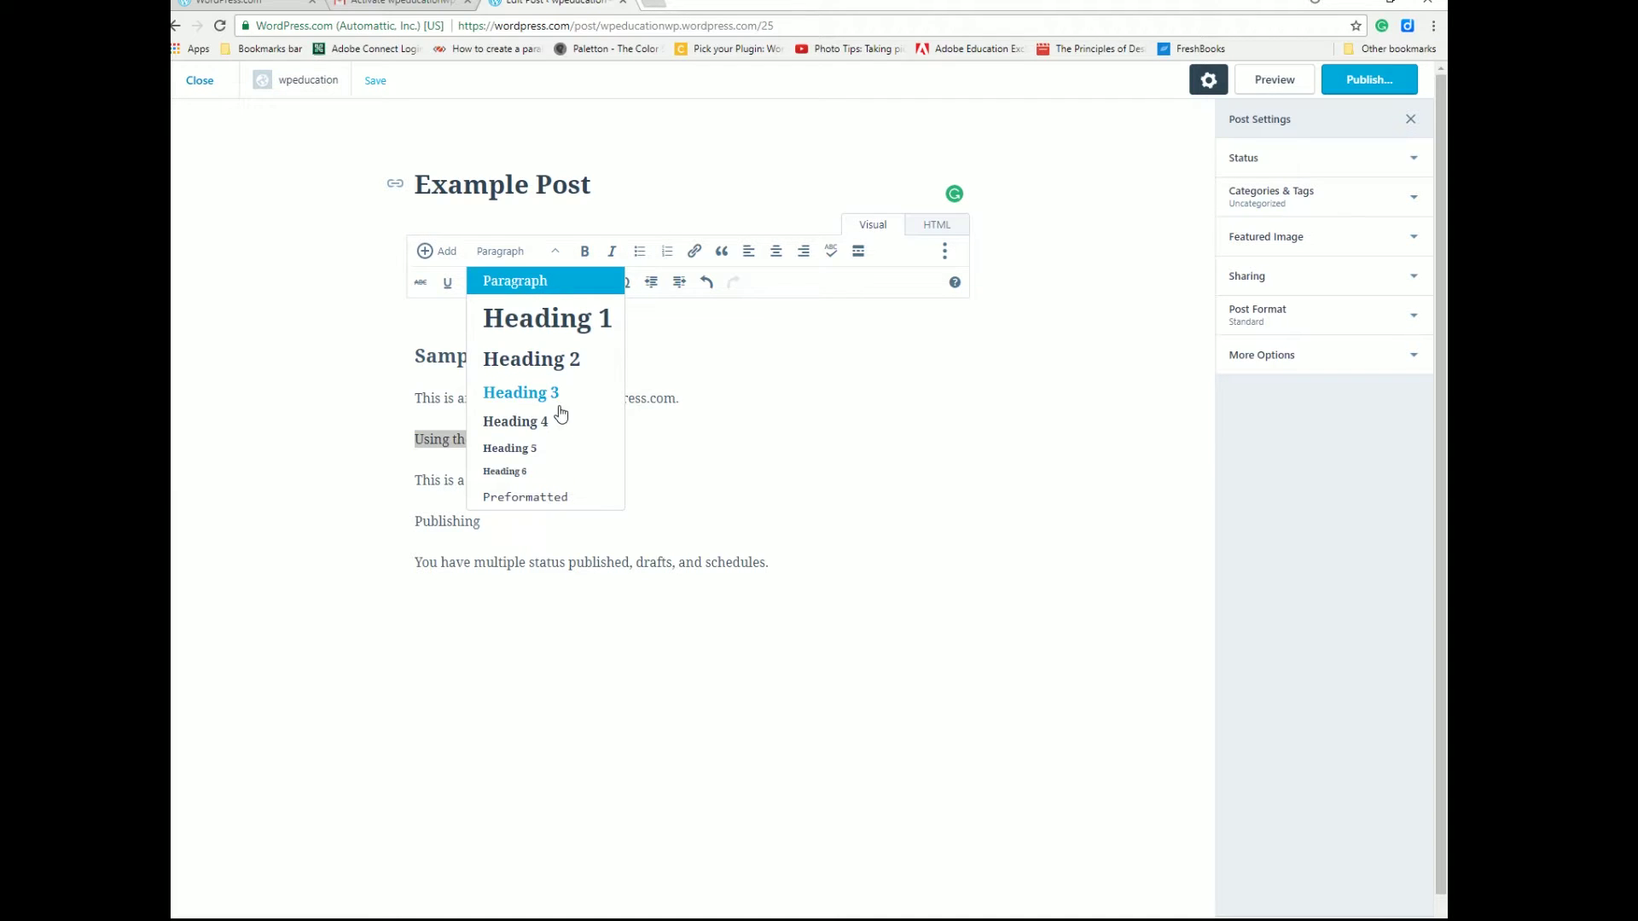
{"action": "left_click", "coordinate": [563, 369]}
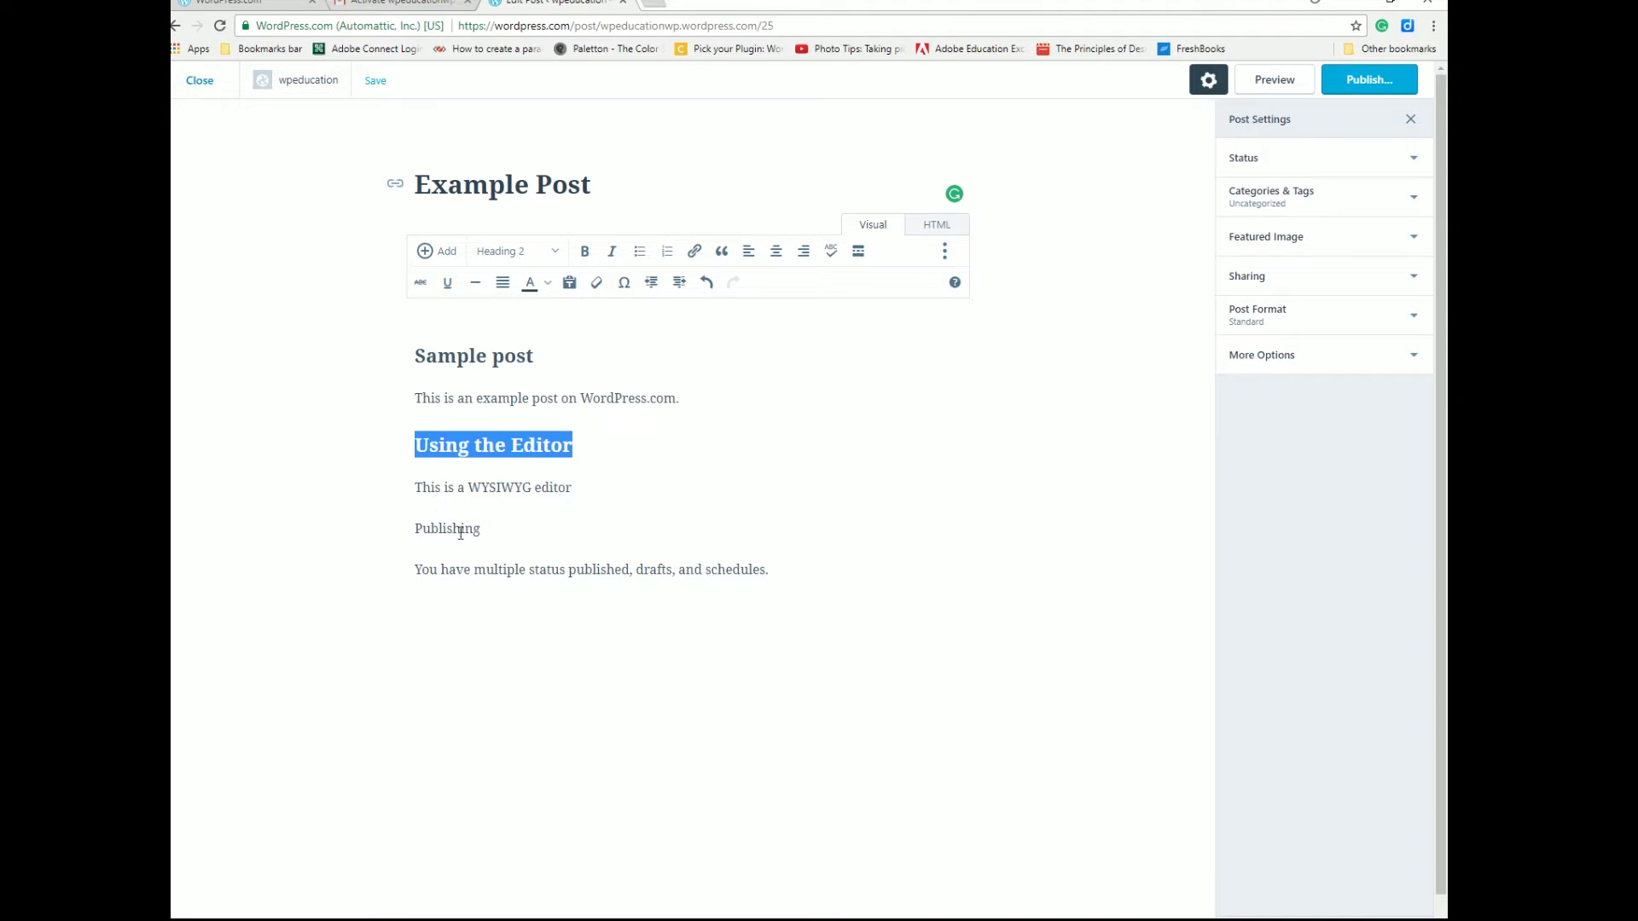
{"action": "left_click_drag", "start_coordinate": [482, 530], "coordinate": [381, 529]}
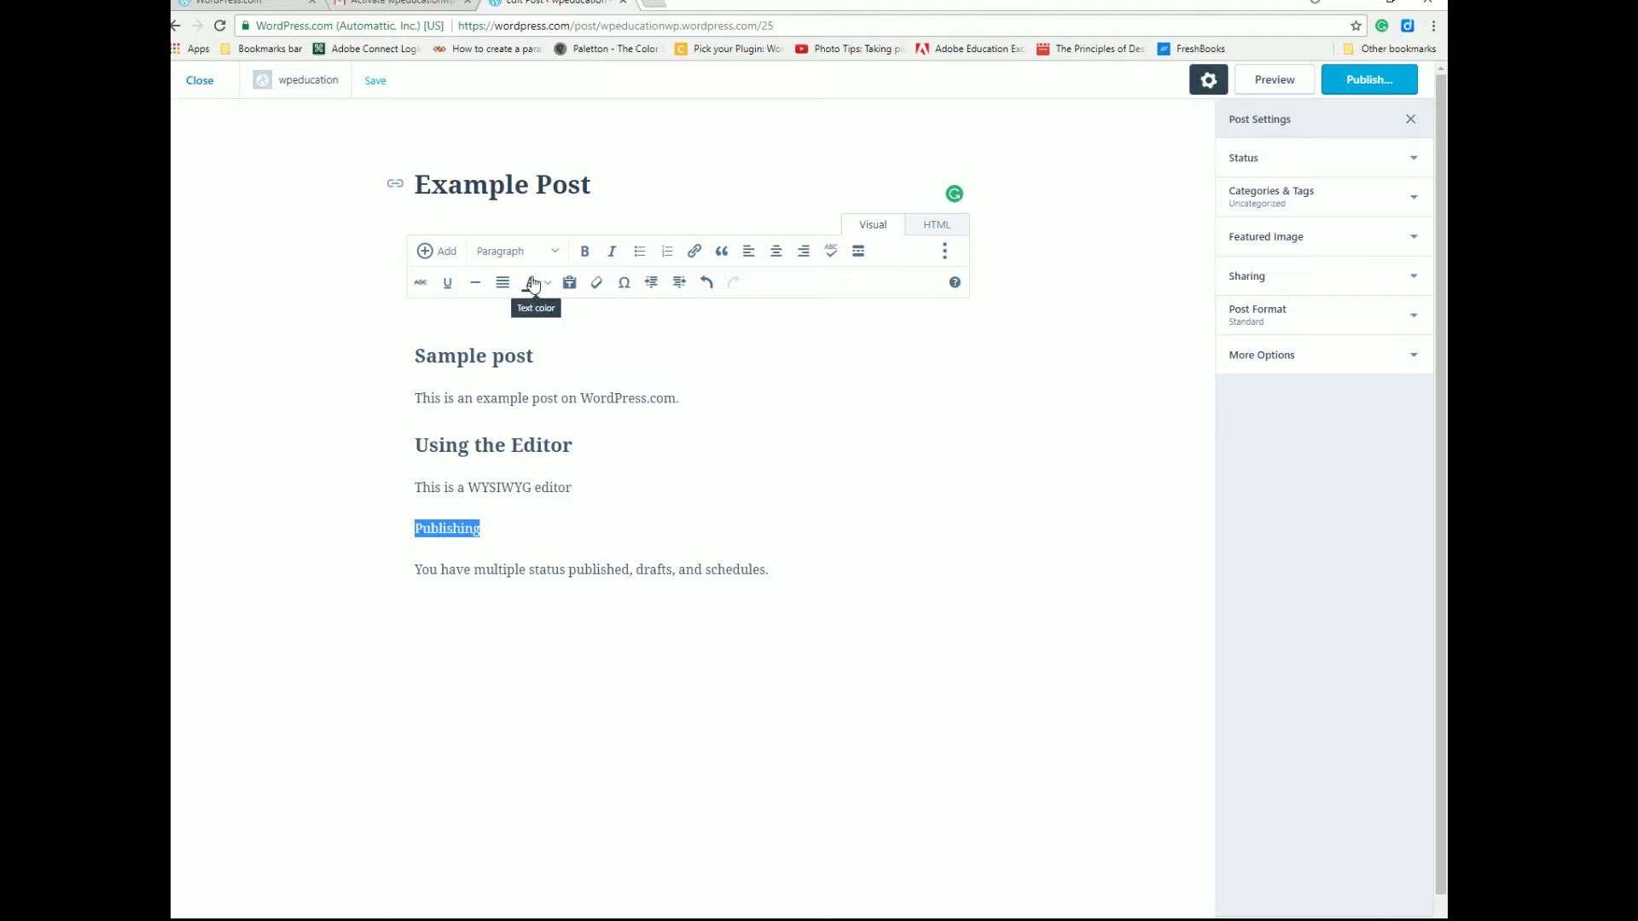
{"action": "left_click", "coordinate": [557, 261]}
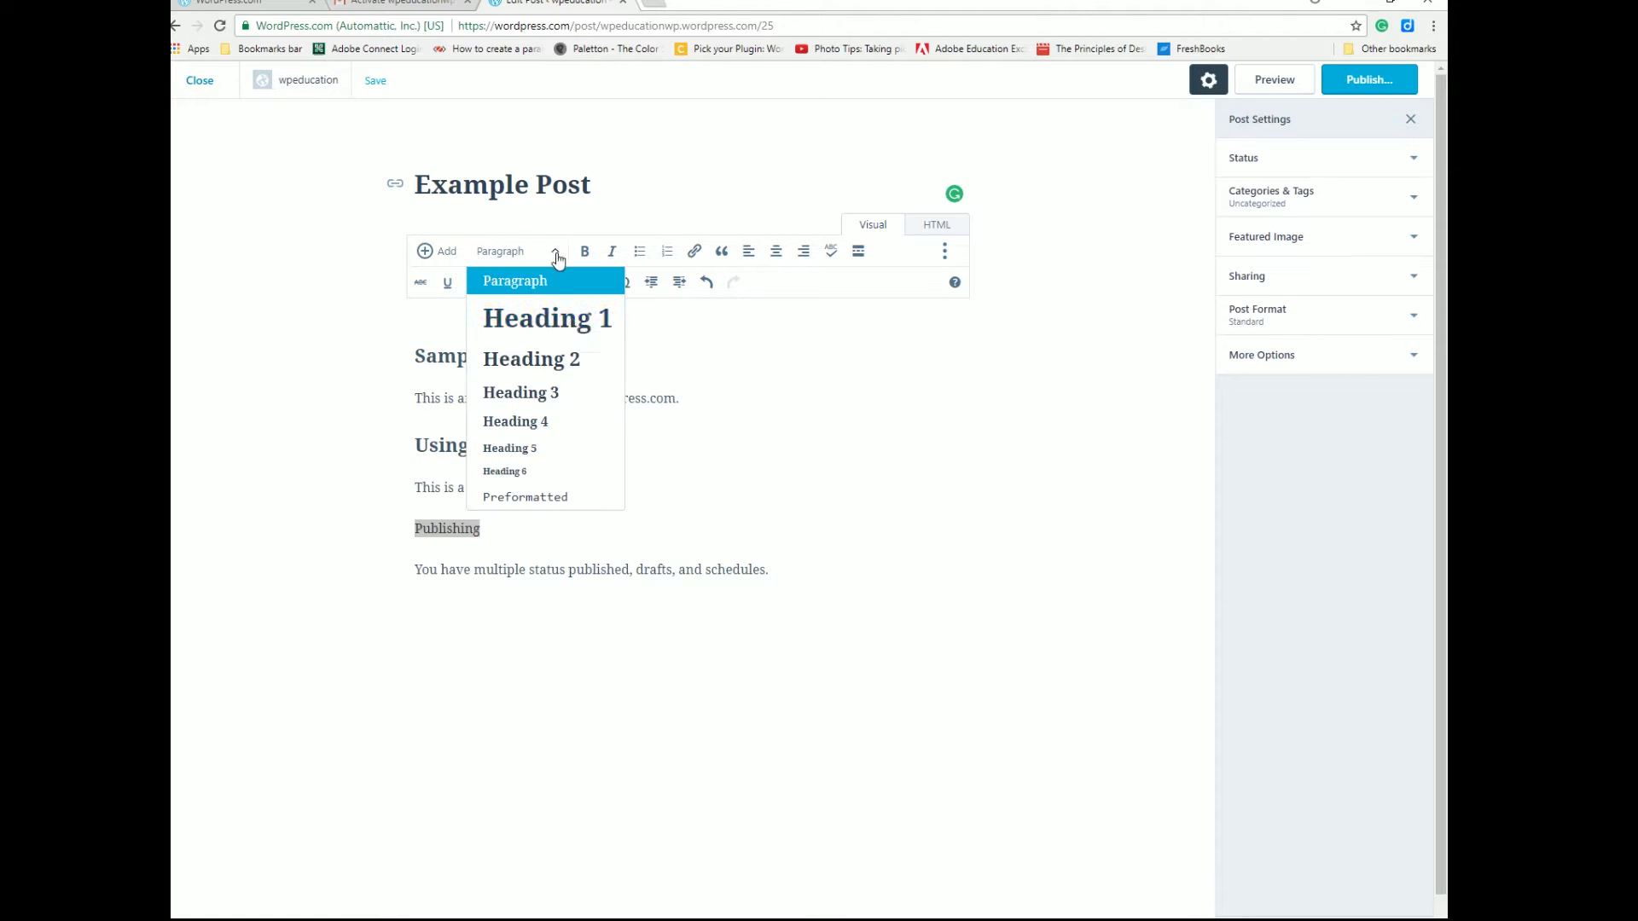
{"action": "left_click", "coordinate": [564, 362]}
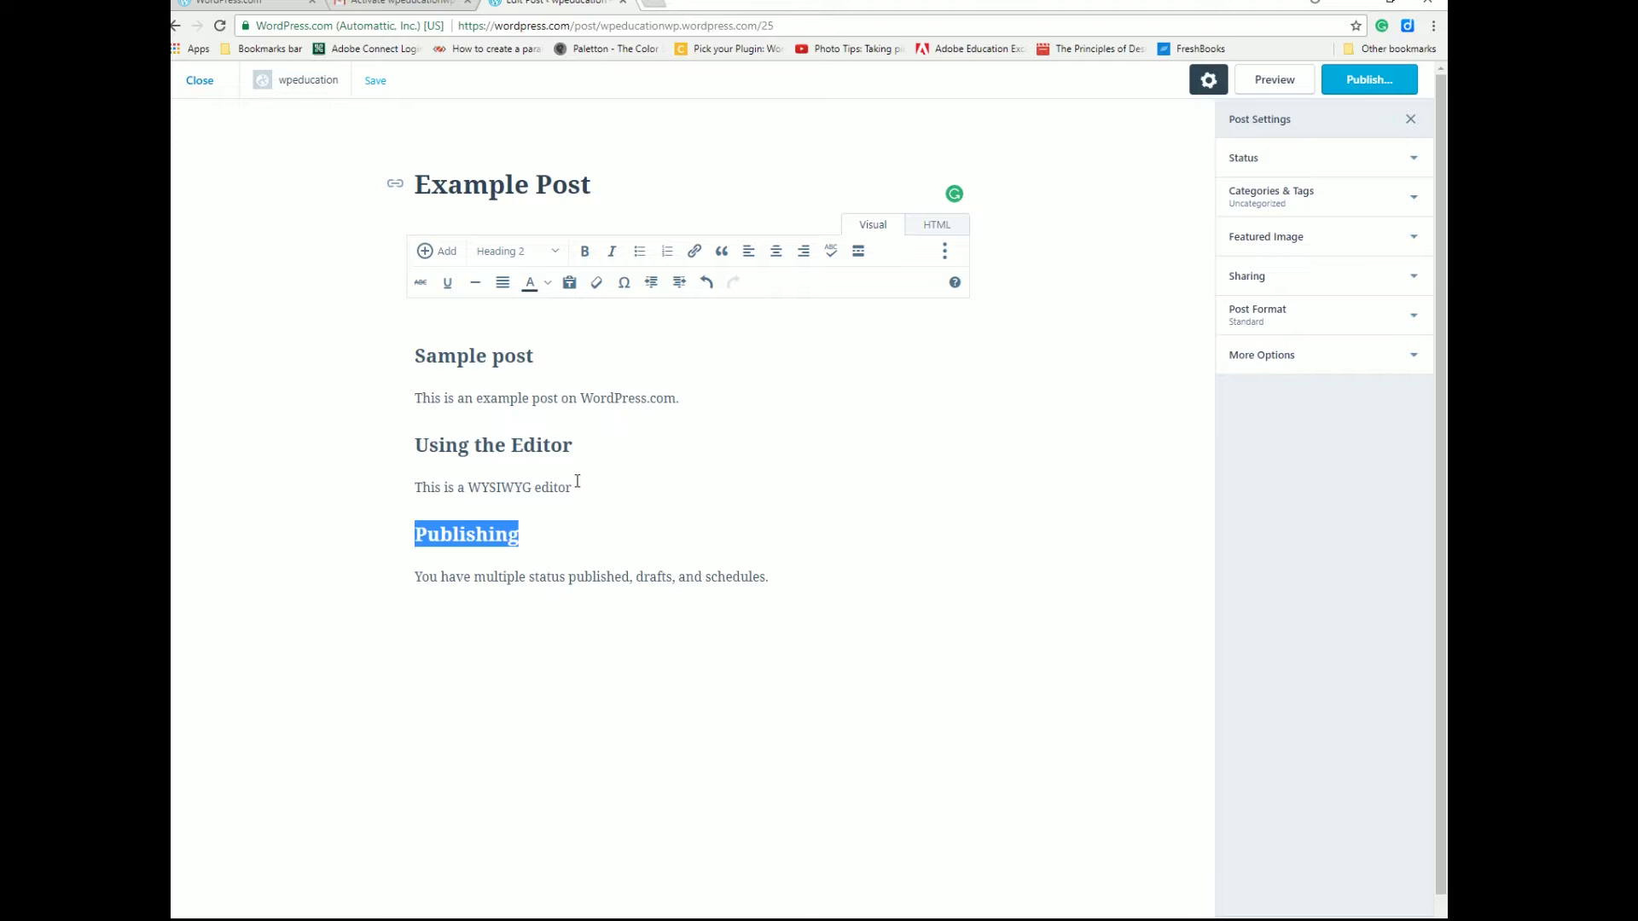
Add a "Guttenberg" line below "This is a WYSIWYG editor" and format it as Heading 3
{"action": "left_click", "coordinate": [576, 481]}
{"action": "key", "text": "Return"}
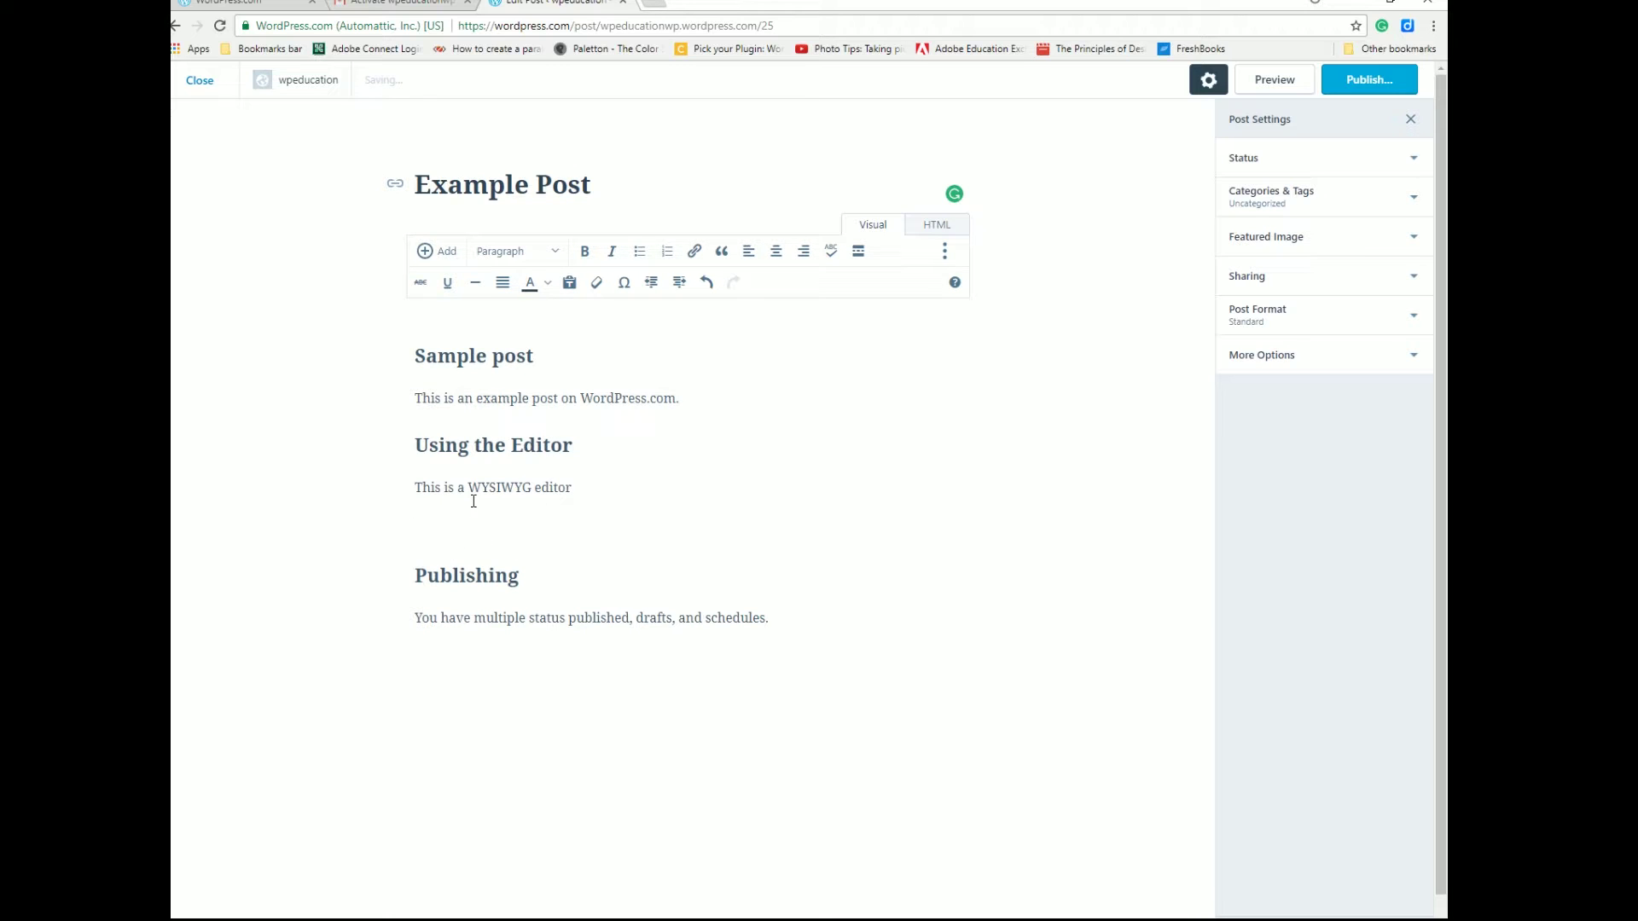
{"action": "type", "text": "guttenberg"}
{"action": "key", "text": "BackSpace"}
{"action": "type", "text": "G"}
{"action": "left_click", "coordinate": [465, 555]}
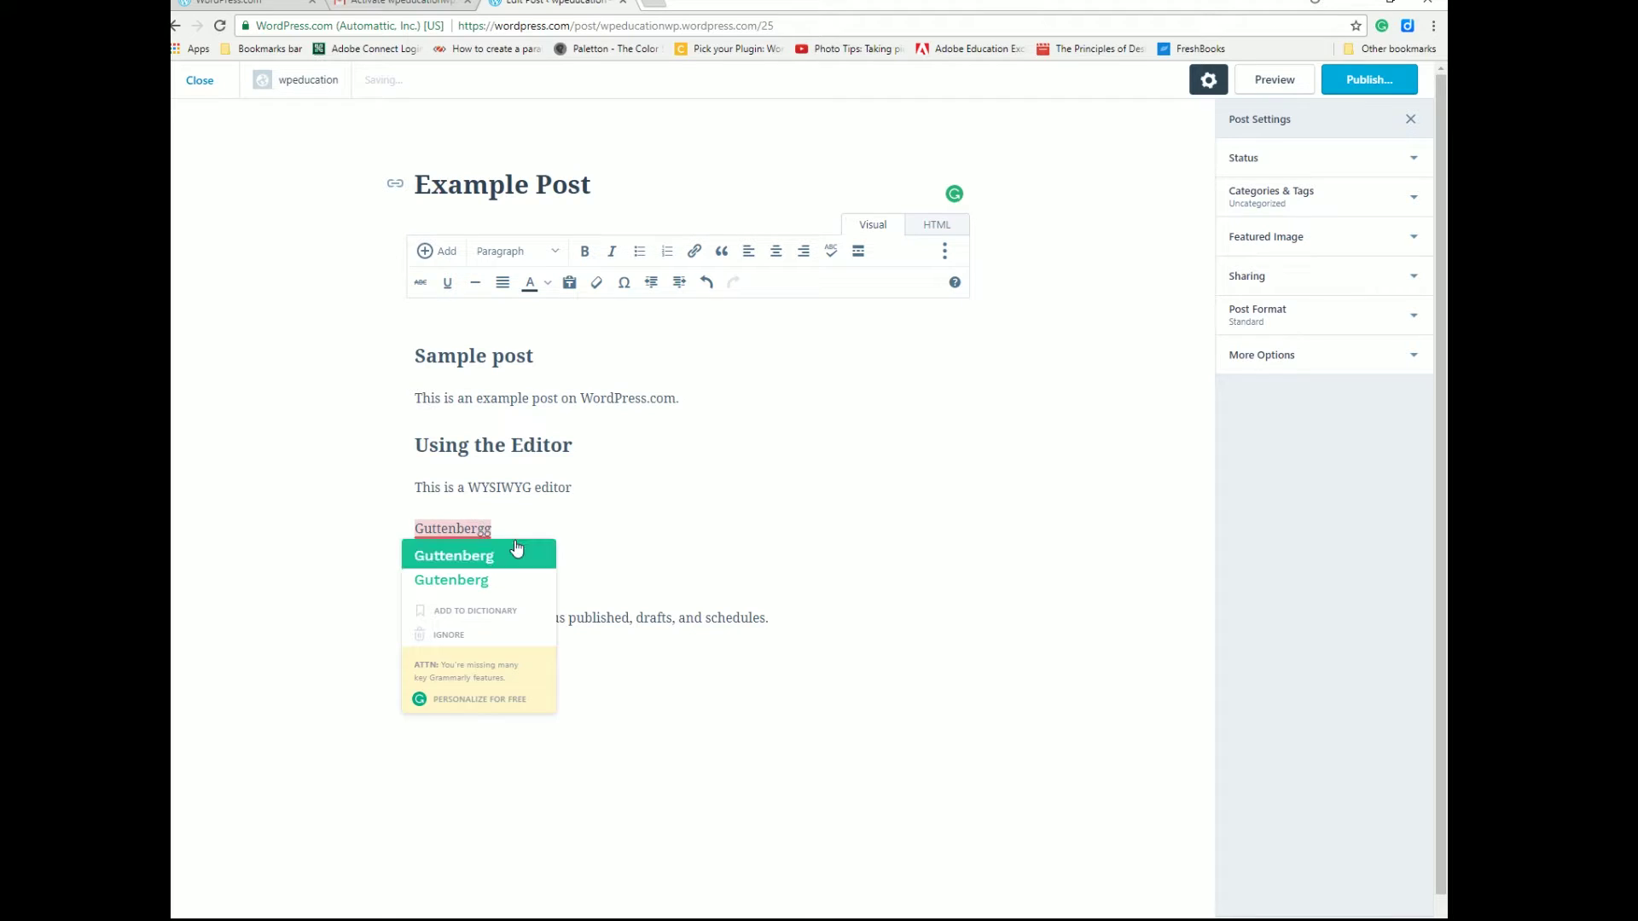
{"action": "key", "text": "BackSpace"}
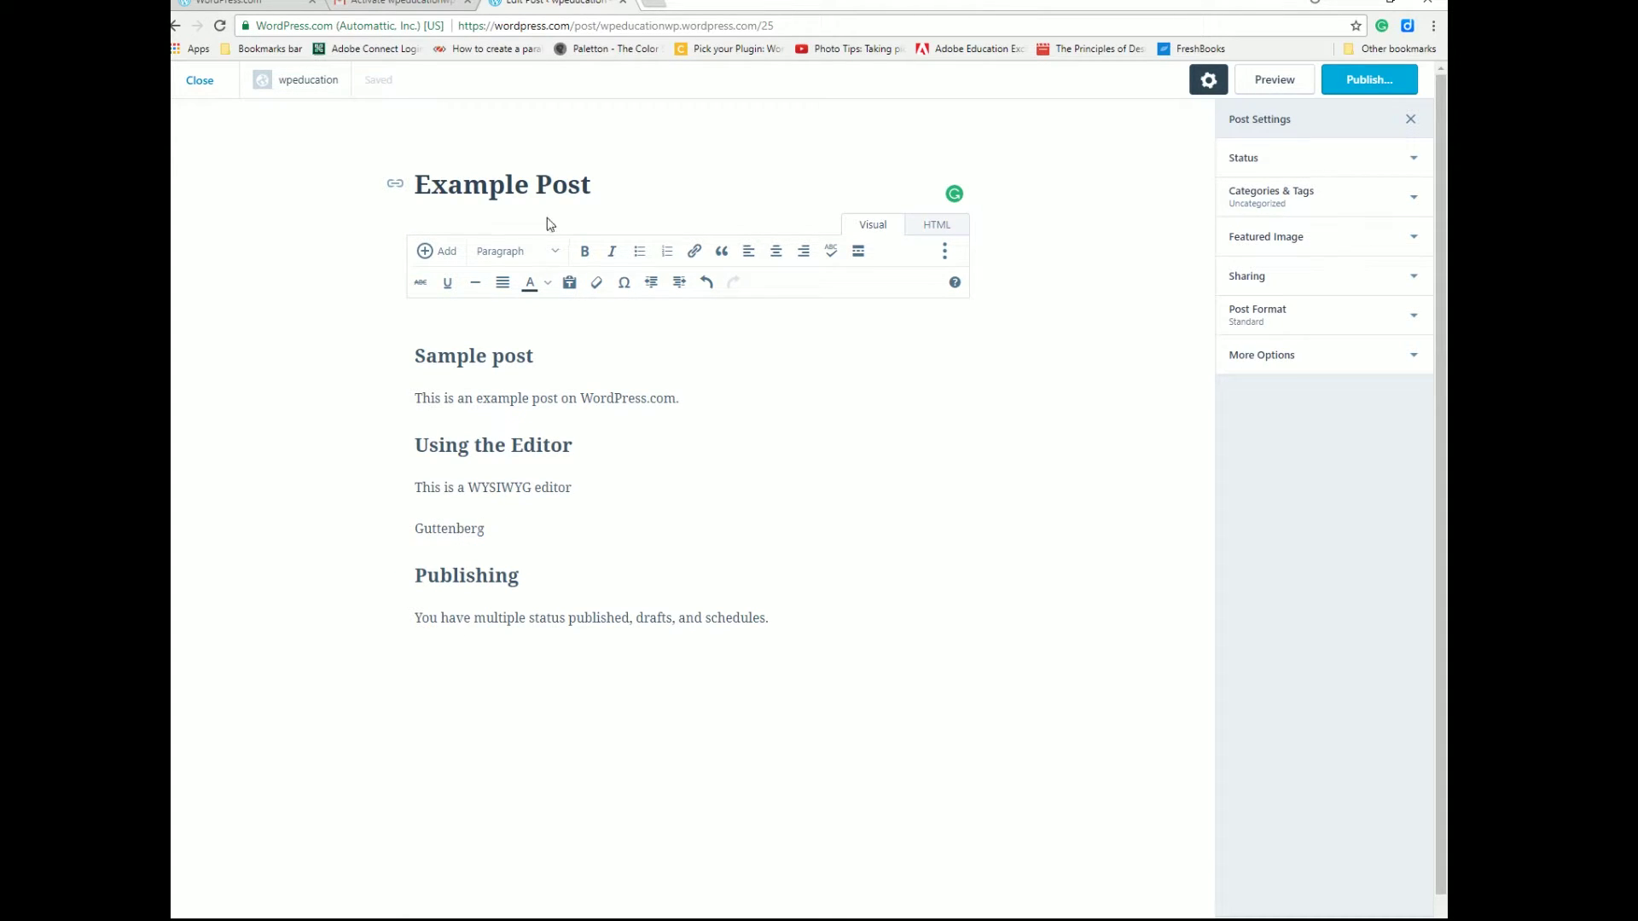
{"action": "left_click", "coordinate": [553, 251]}
{"action": "left_click", "coordinate": [550, 394]}
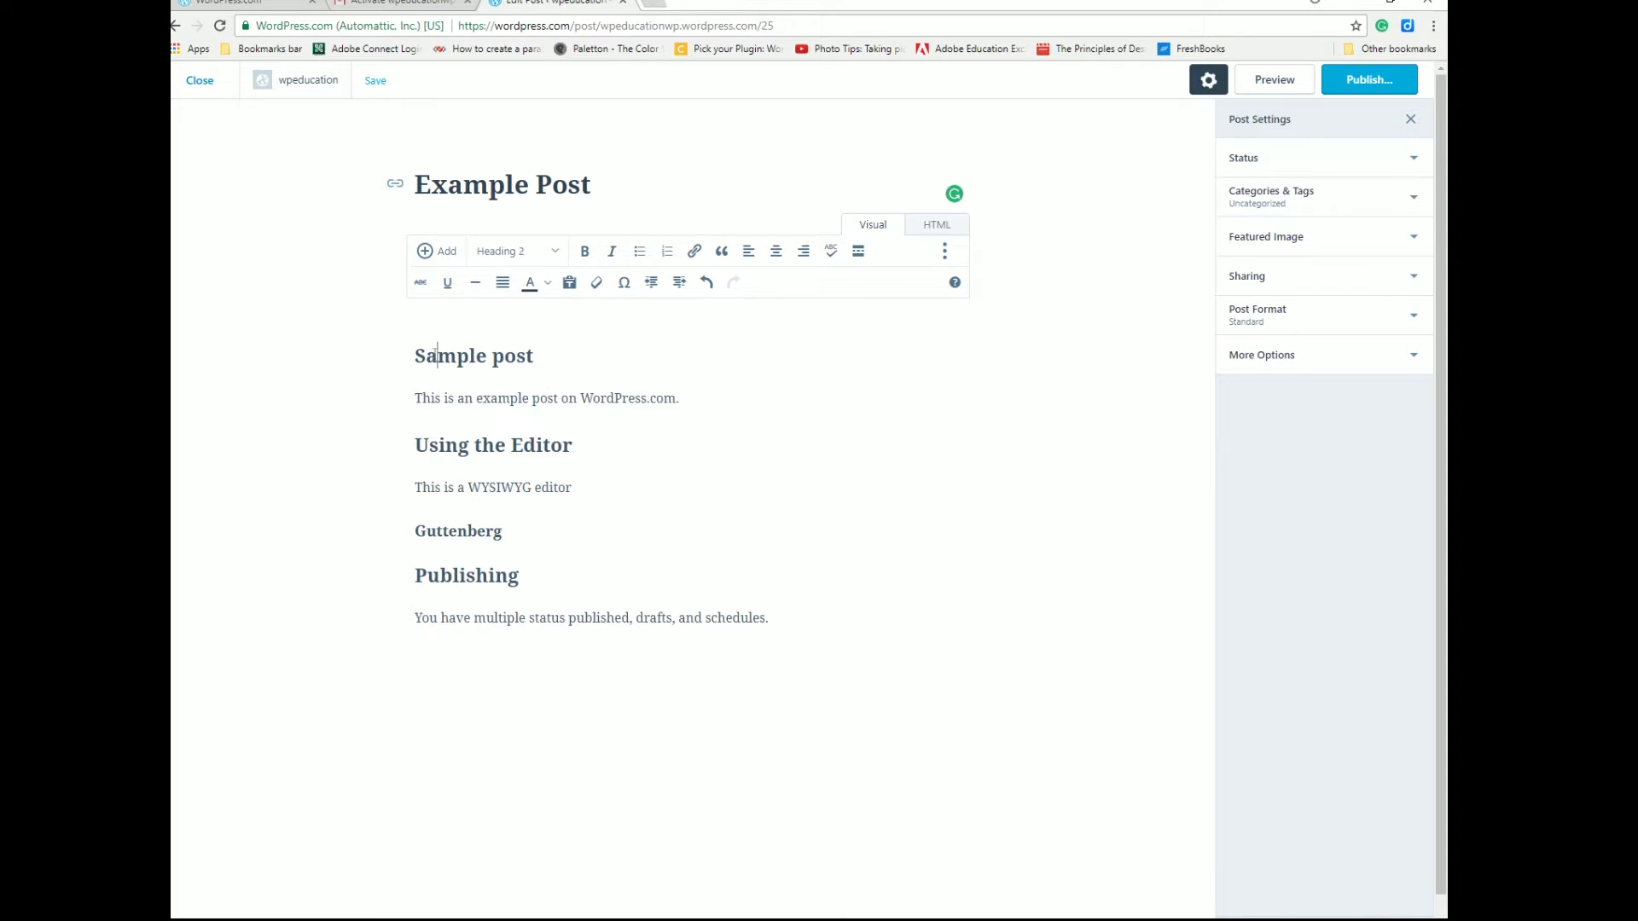
{"action": "left_click", "coordinate": [478, 357]}
{"action": "left_click", "coordinate": [506, 354]}
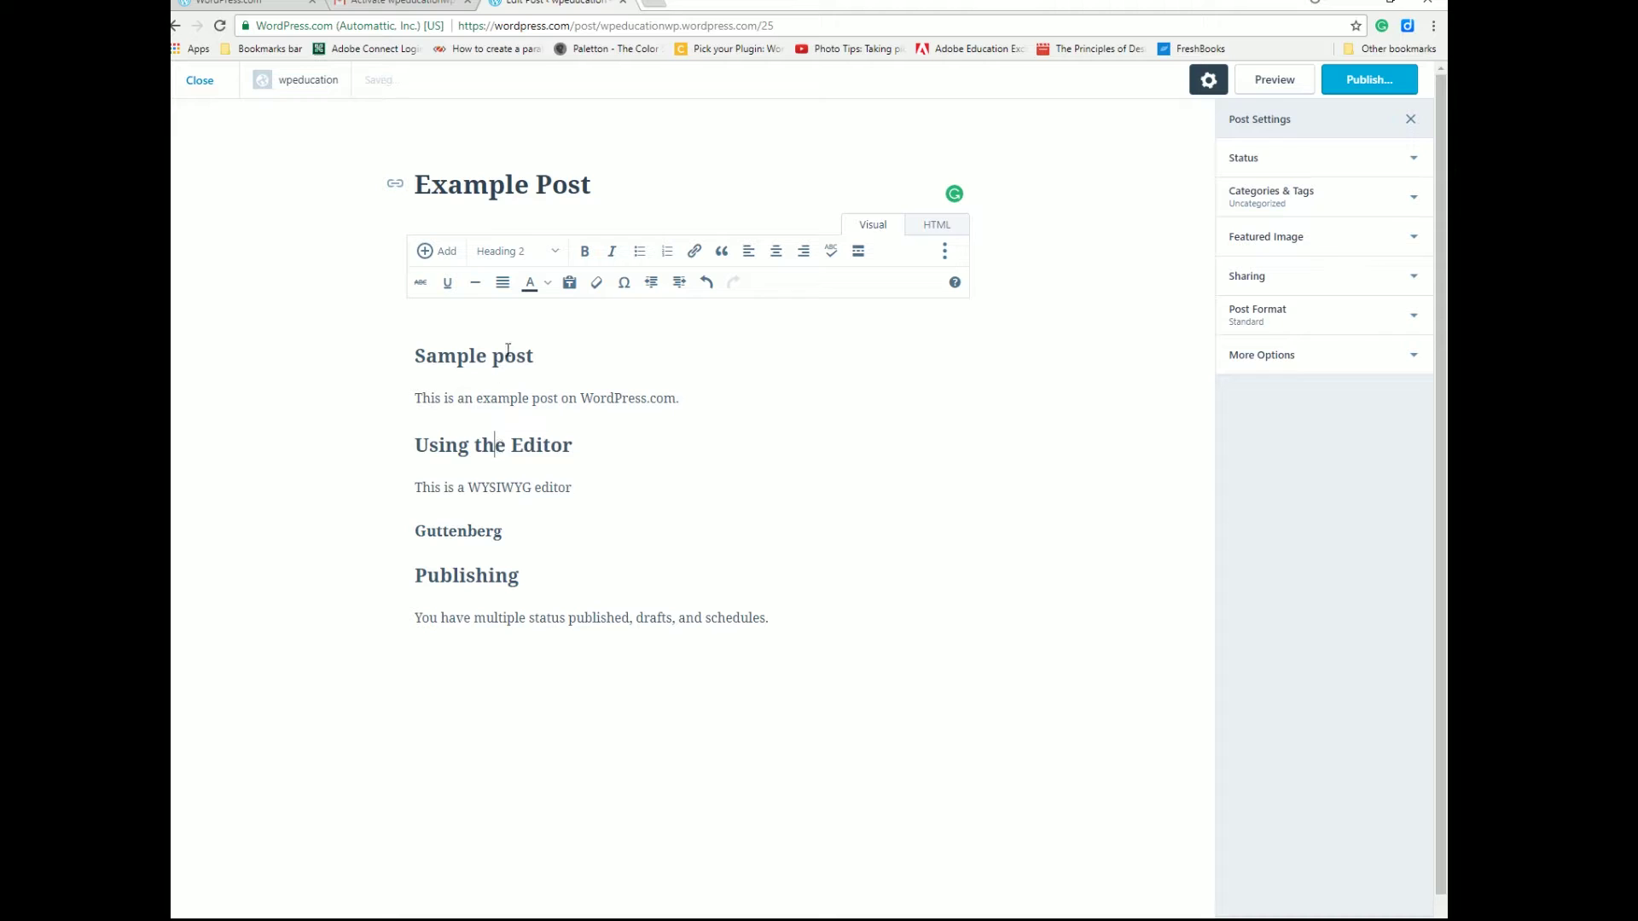
{"action": "left_click", "coordinate": [458, 356]}
{"action": "left_click", "coordinate": [514, 183]}
Write "Block type editing" as a paragraph below the "Guttenberg" heading
{"action": "left_click", "coordinate": [515, 543]}
{"action": "key", "text": "Return"}
{"action": "type", "text": "bl"}
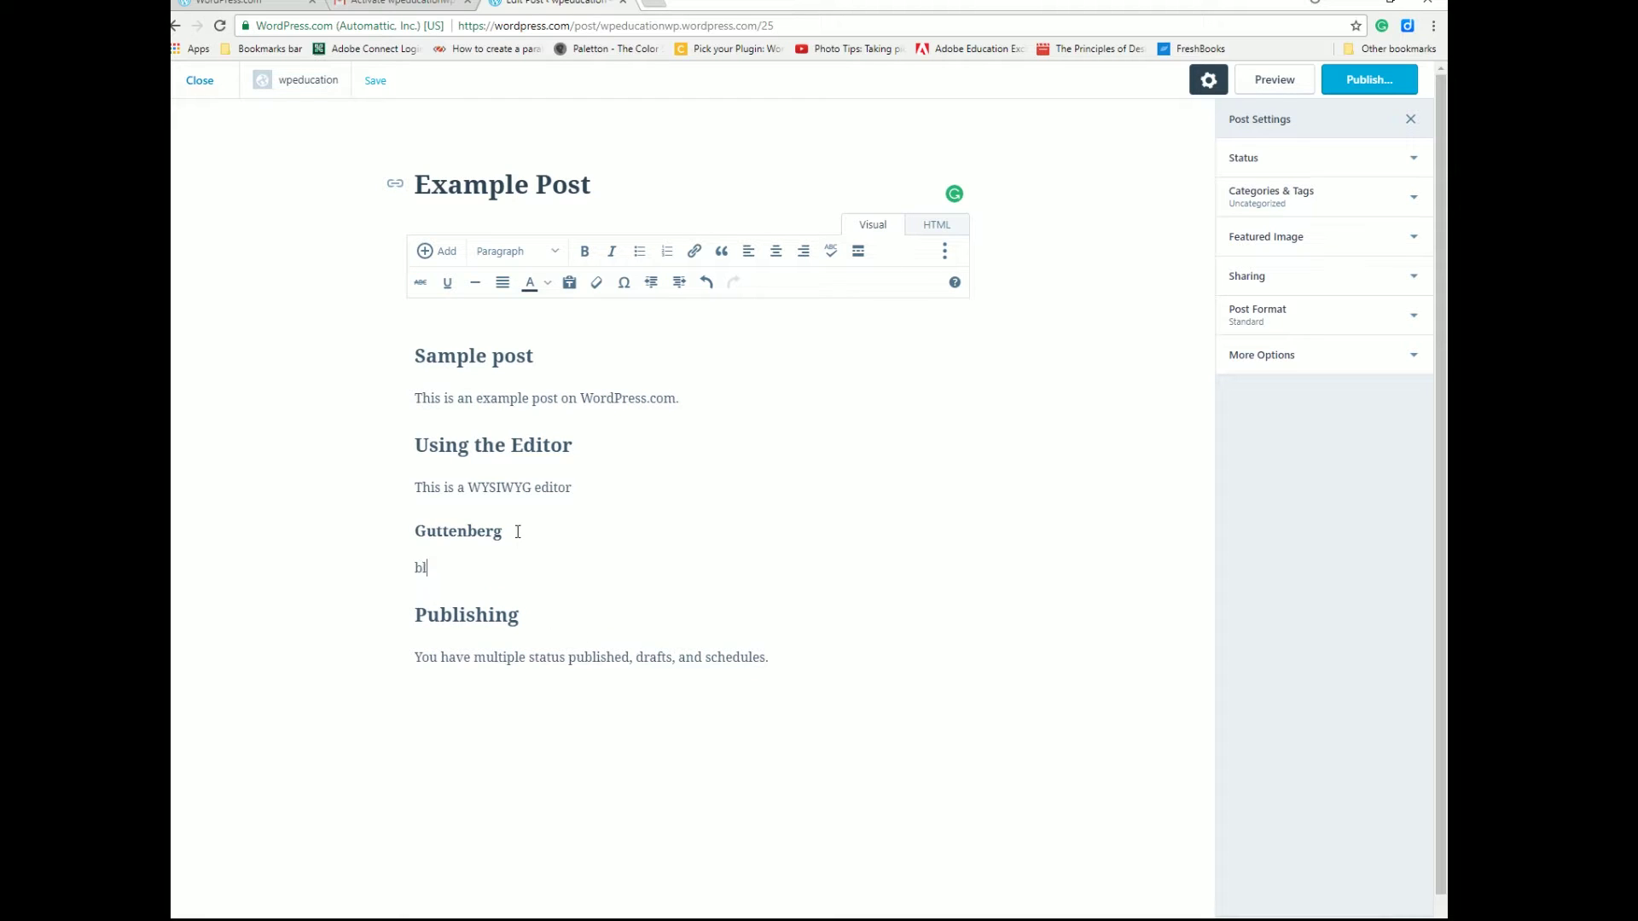
{"action": "type", "text": "ock type editing"}
Mark the post as pending review, set its visibility to Admins and Editors, and publish it privately
{"action": "left_click", "coordinate": [1415, 162]}
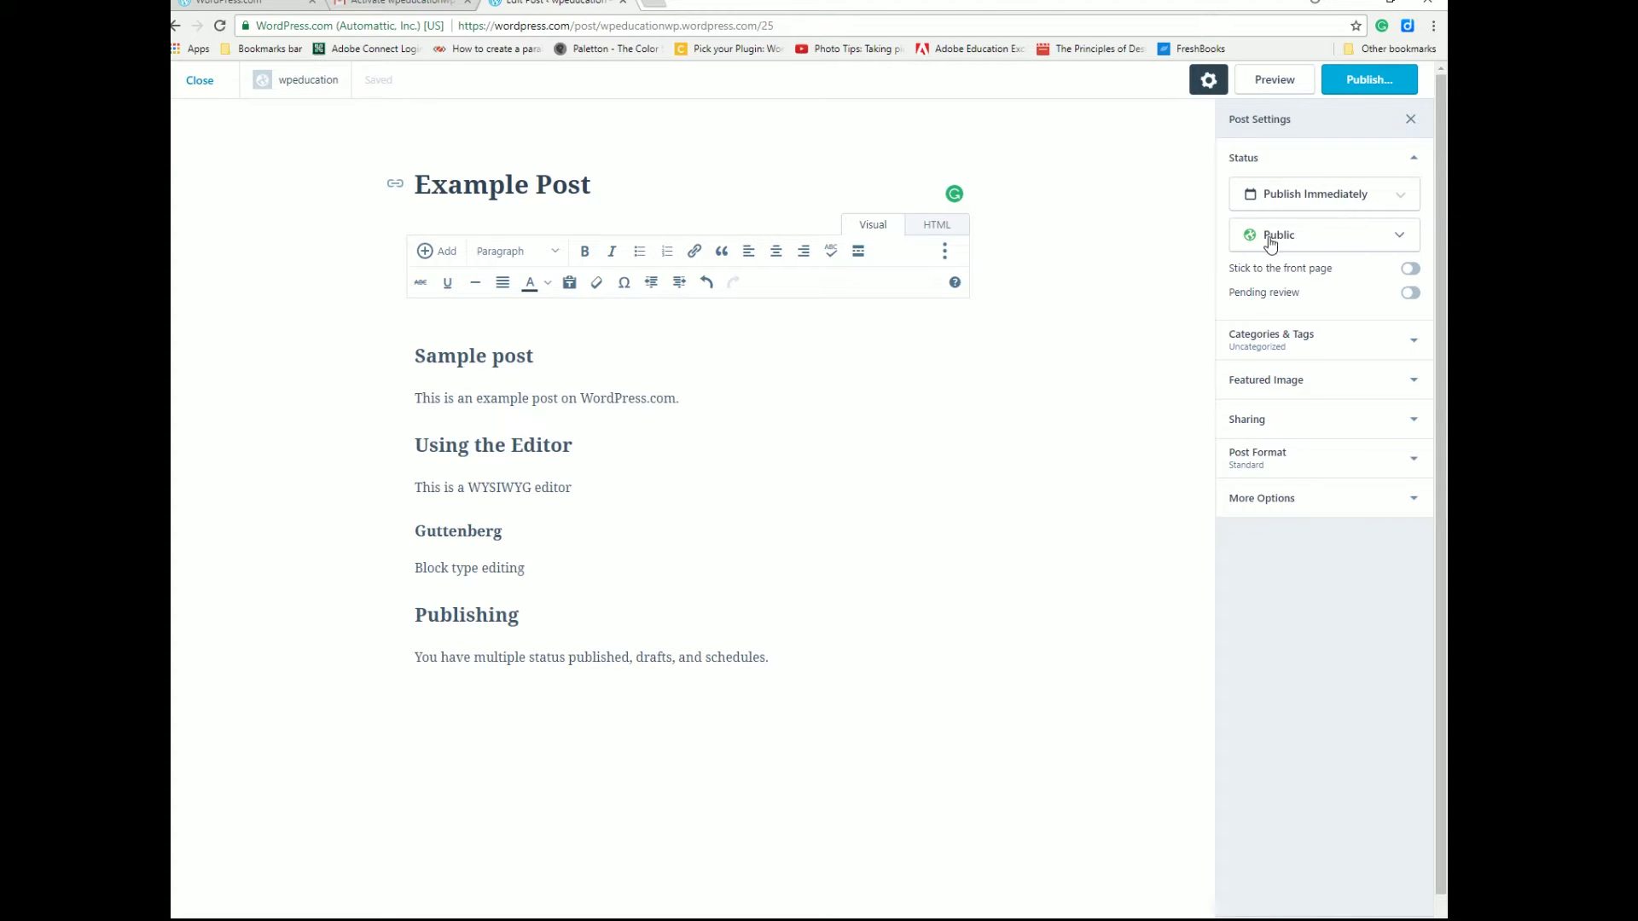
{"action": "left_click", "coordinate": [1415, 295]}
{"action": "left_click", "coordinate": [1403, 242]}
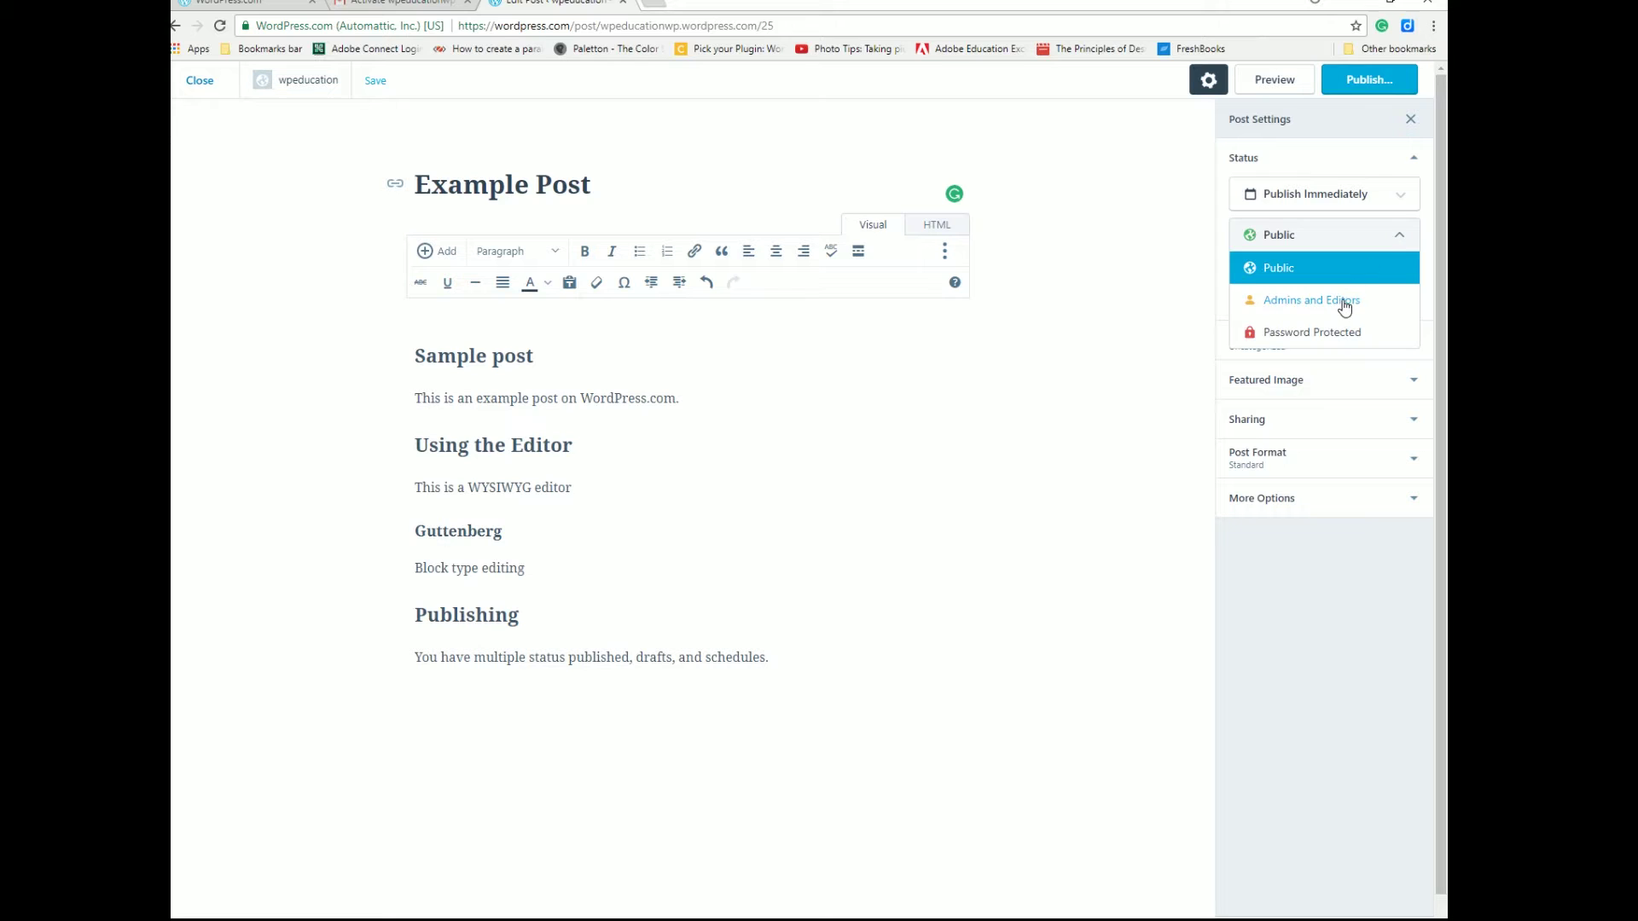
{"action": "left_click", "coordinate": [1310, 305]}
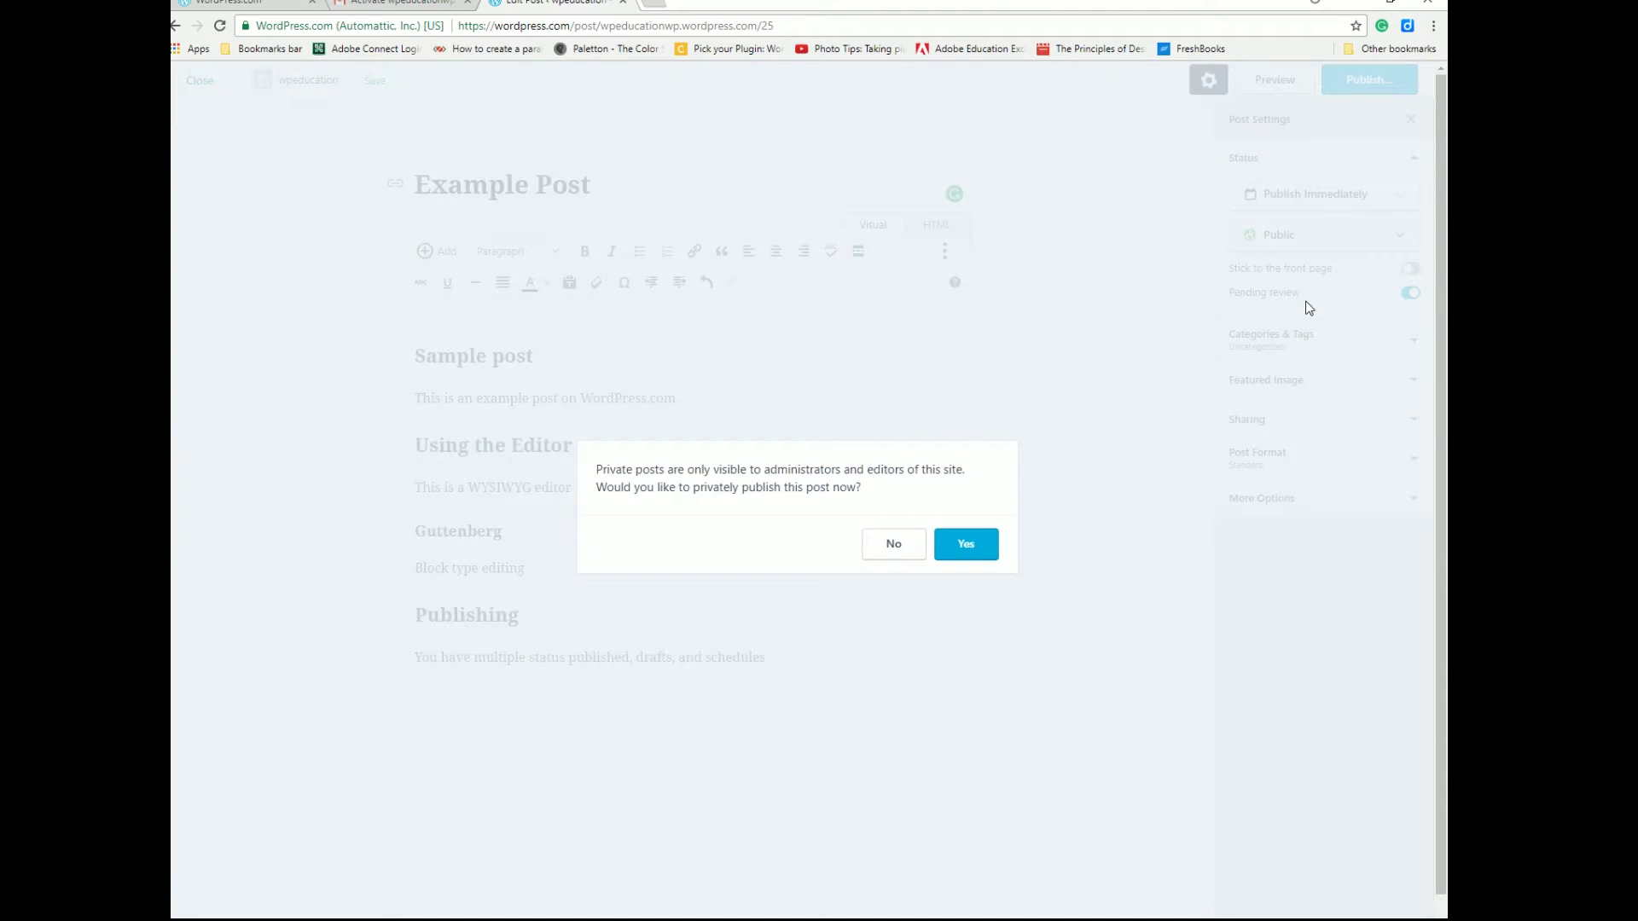
{"action": "left_click", "coordinate": [958, 550]}
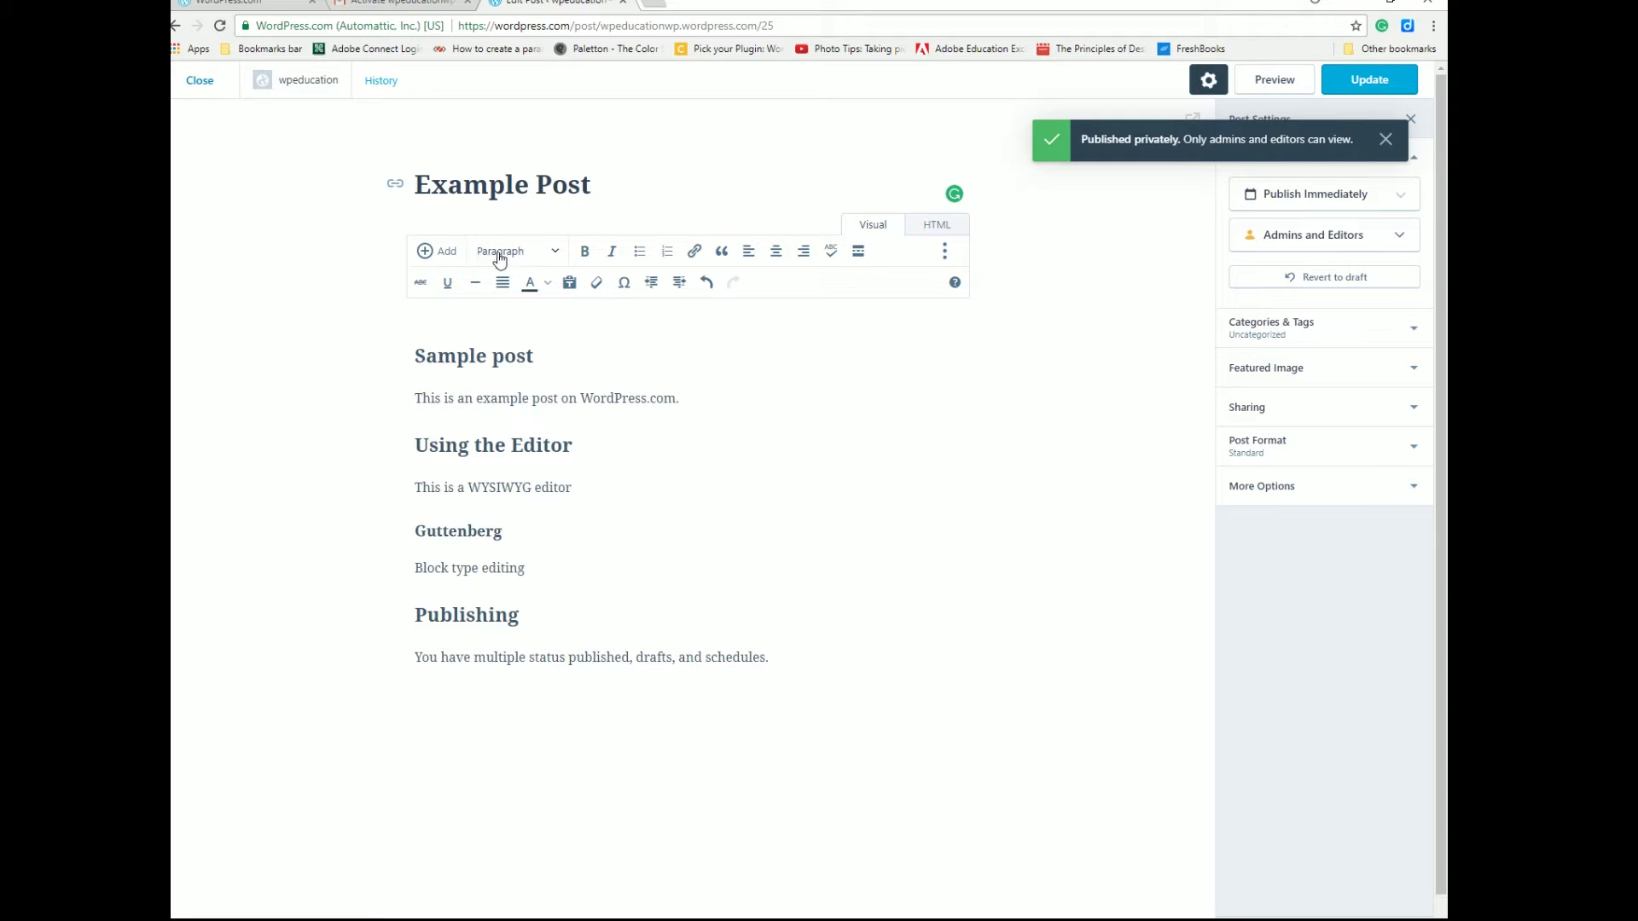
{"action": "left_click", "coordinate": [555, 253]}
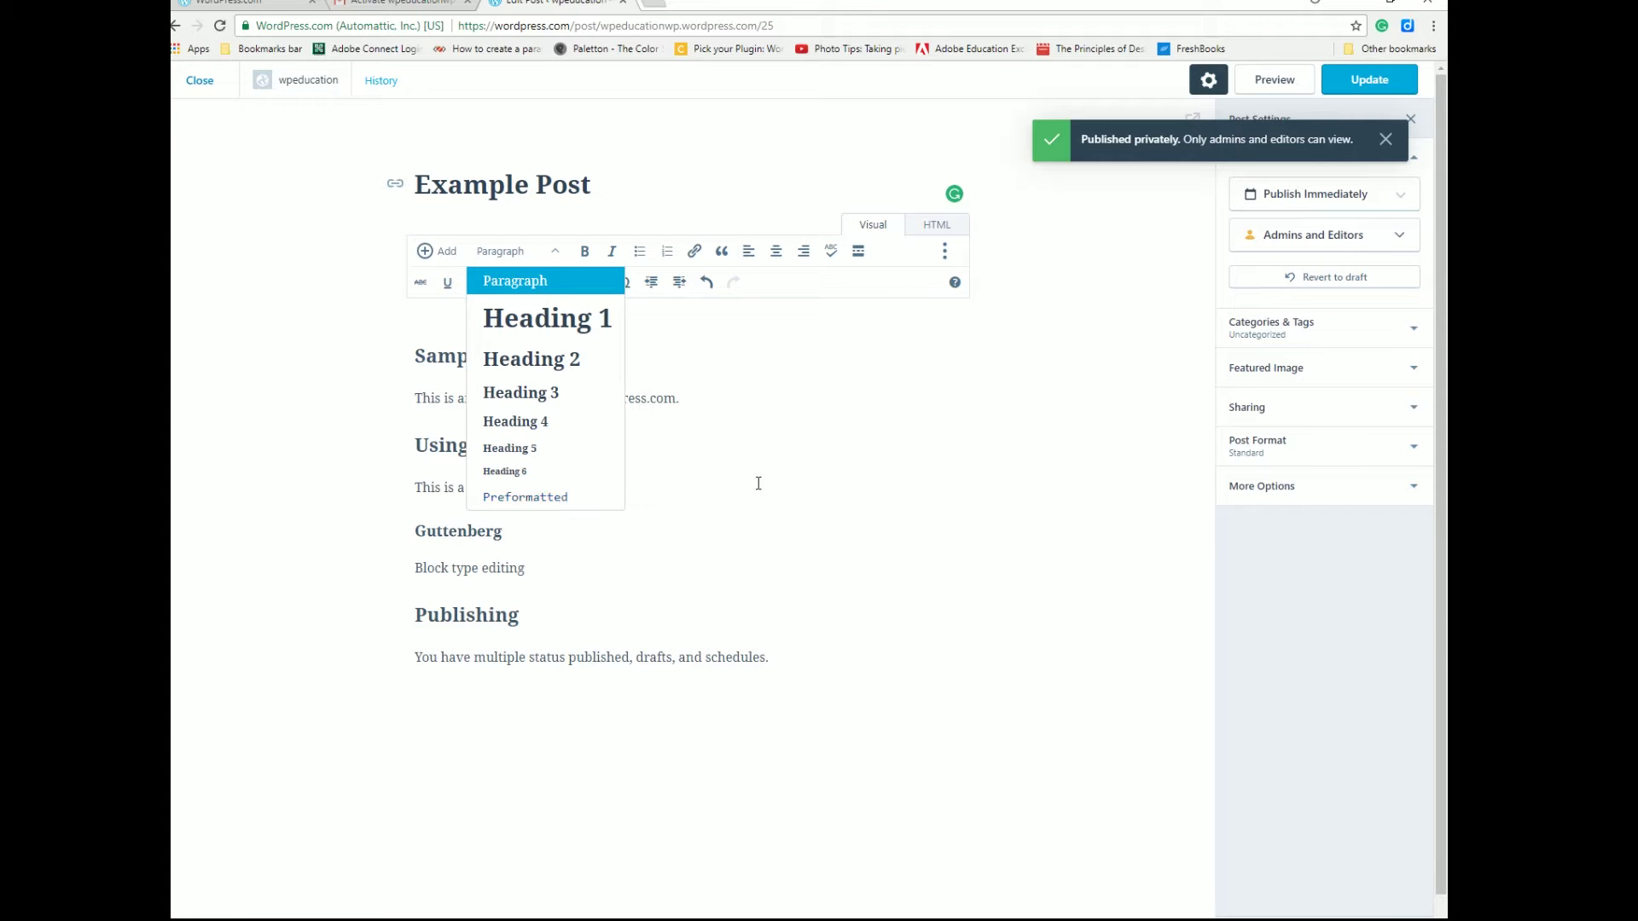
{"action": "left_click", "coordinate": [798, 439]}
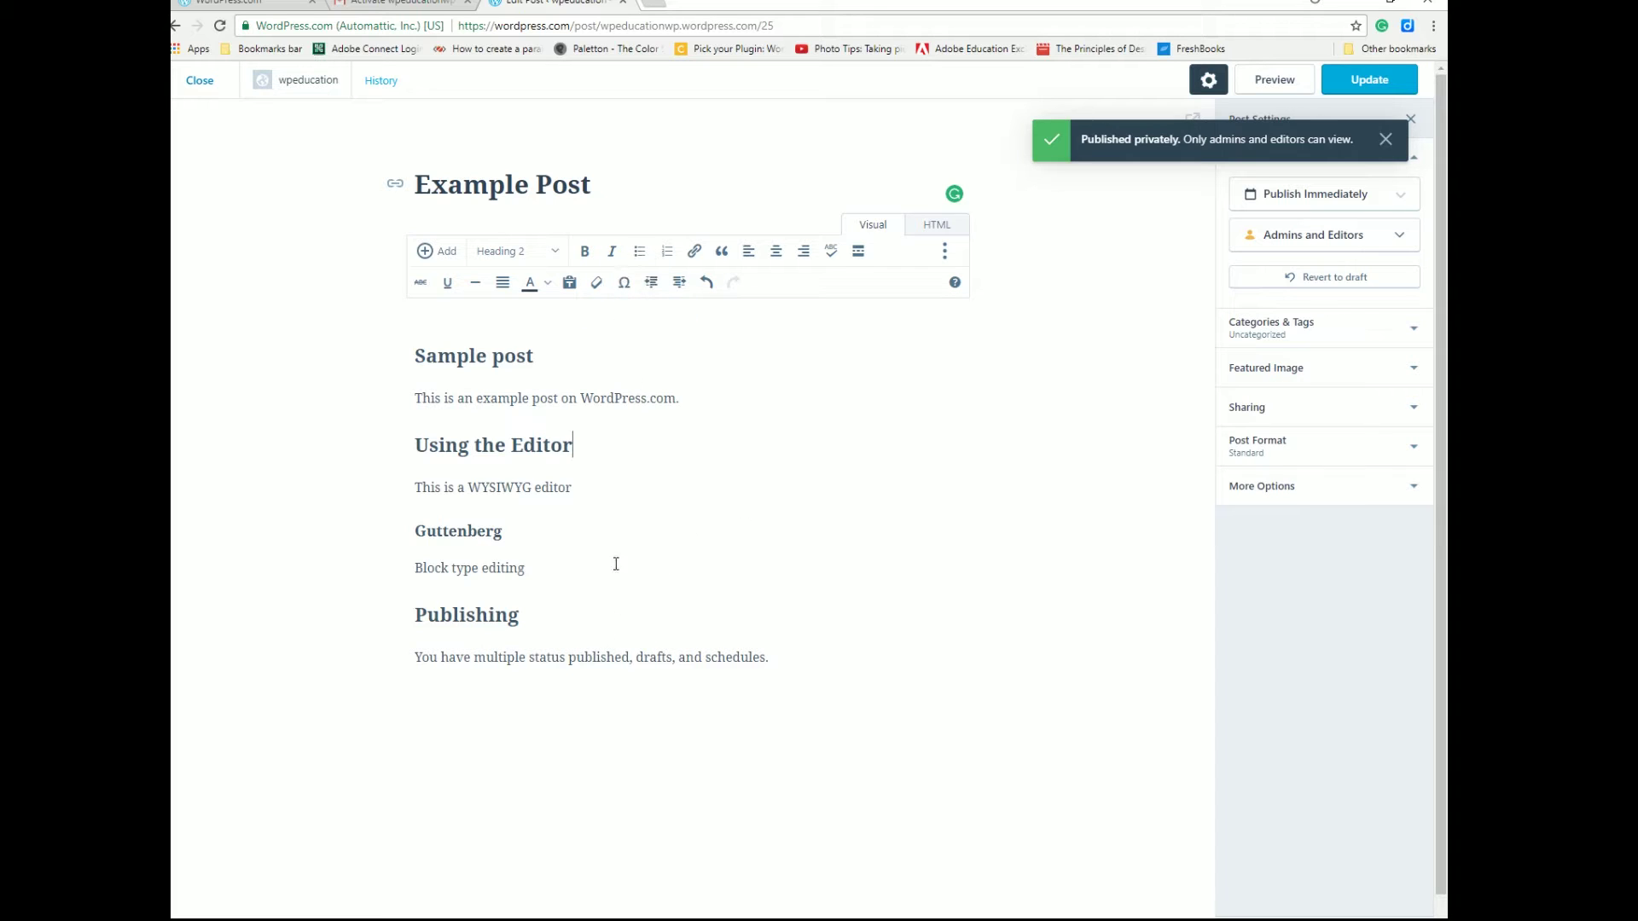
Turn the sentence under "Publishing" into a bulleted list item, keeping its full text
{"action": "left_click_drag", "start_coordinate": [563, 665], "coordinate": [797, 654]}
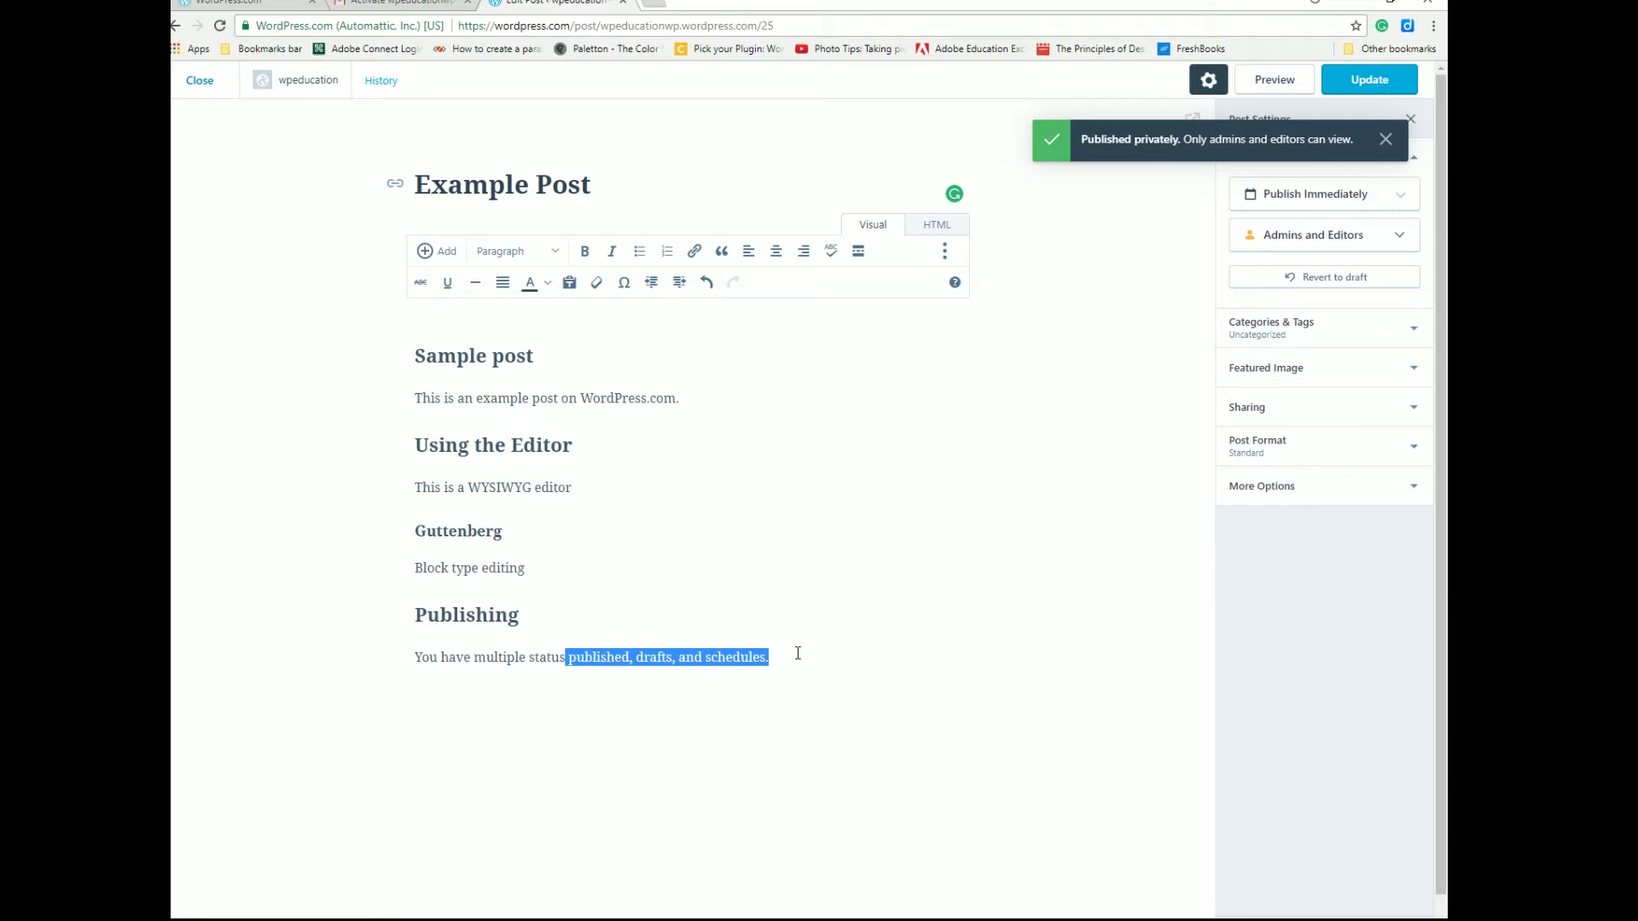
{"action": "left_click", "coordinate": [641, 252]}
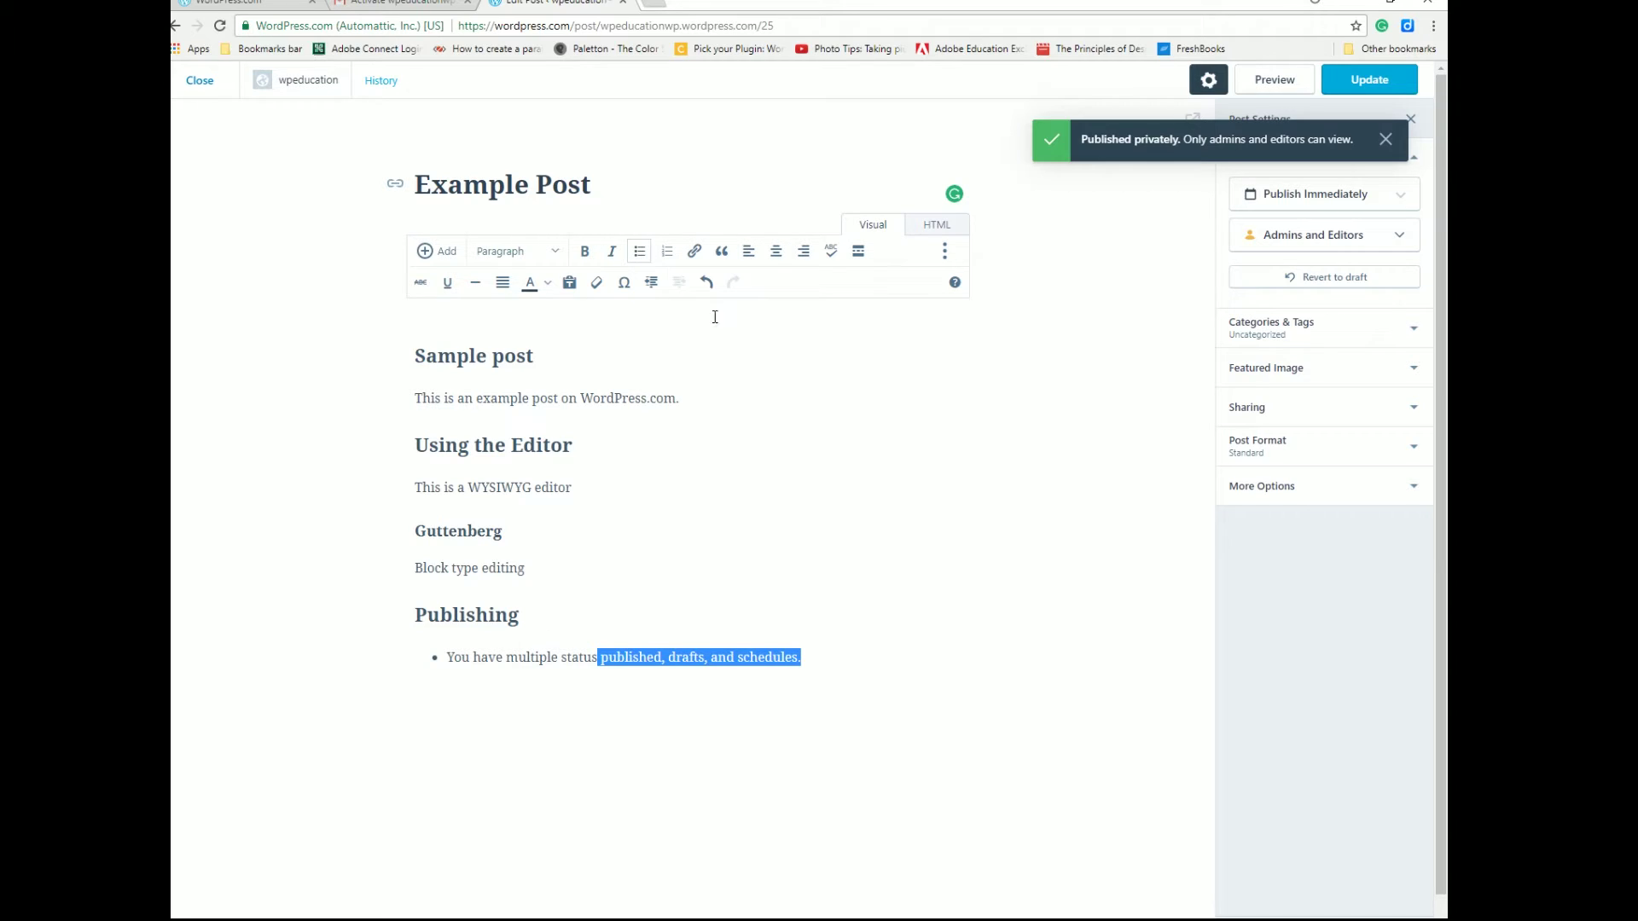
{"action": "key", "text": "BackSpace"}
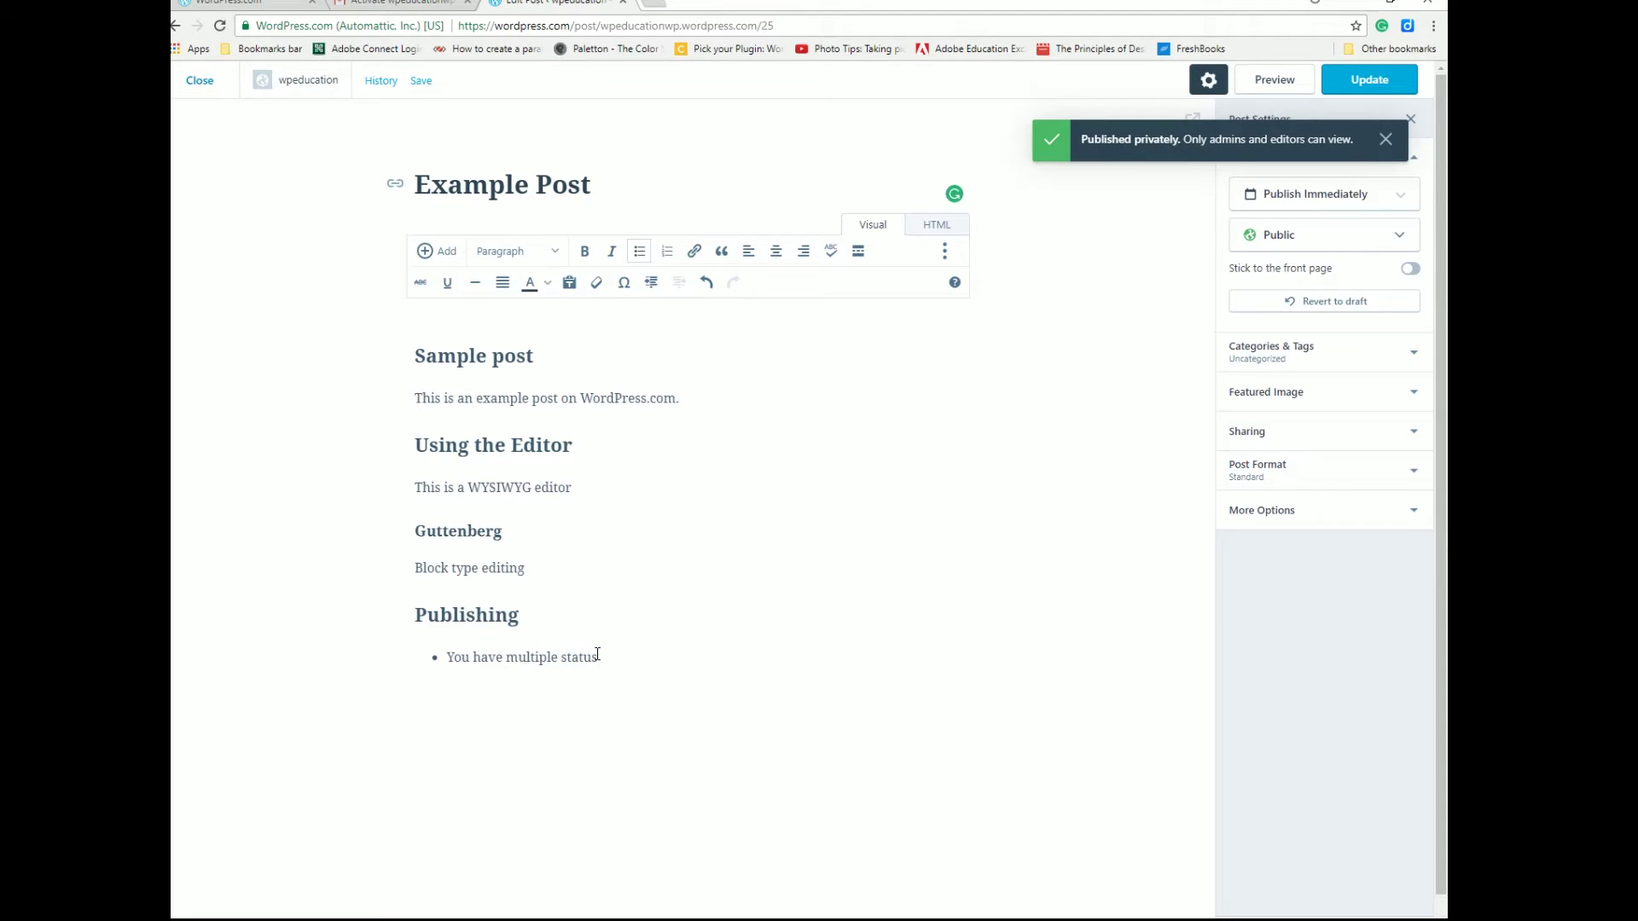
{"action": "key", "text": "ctrl+z"}
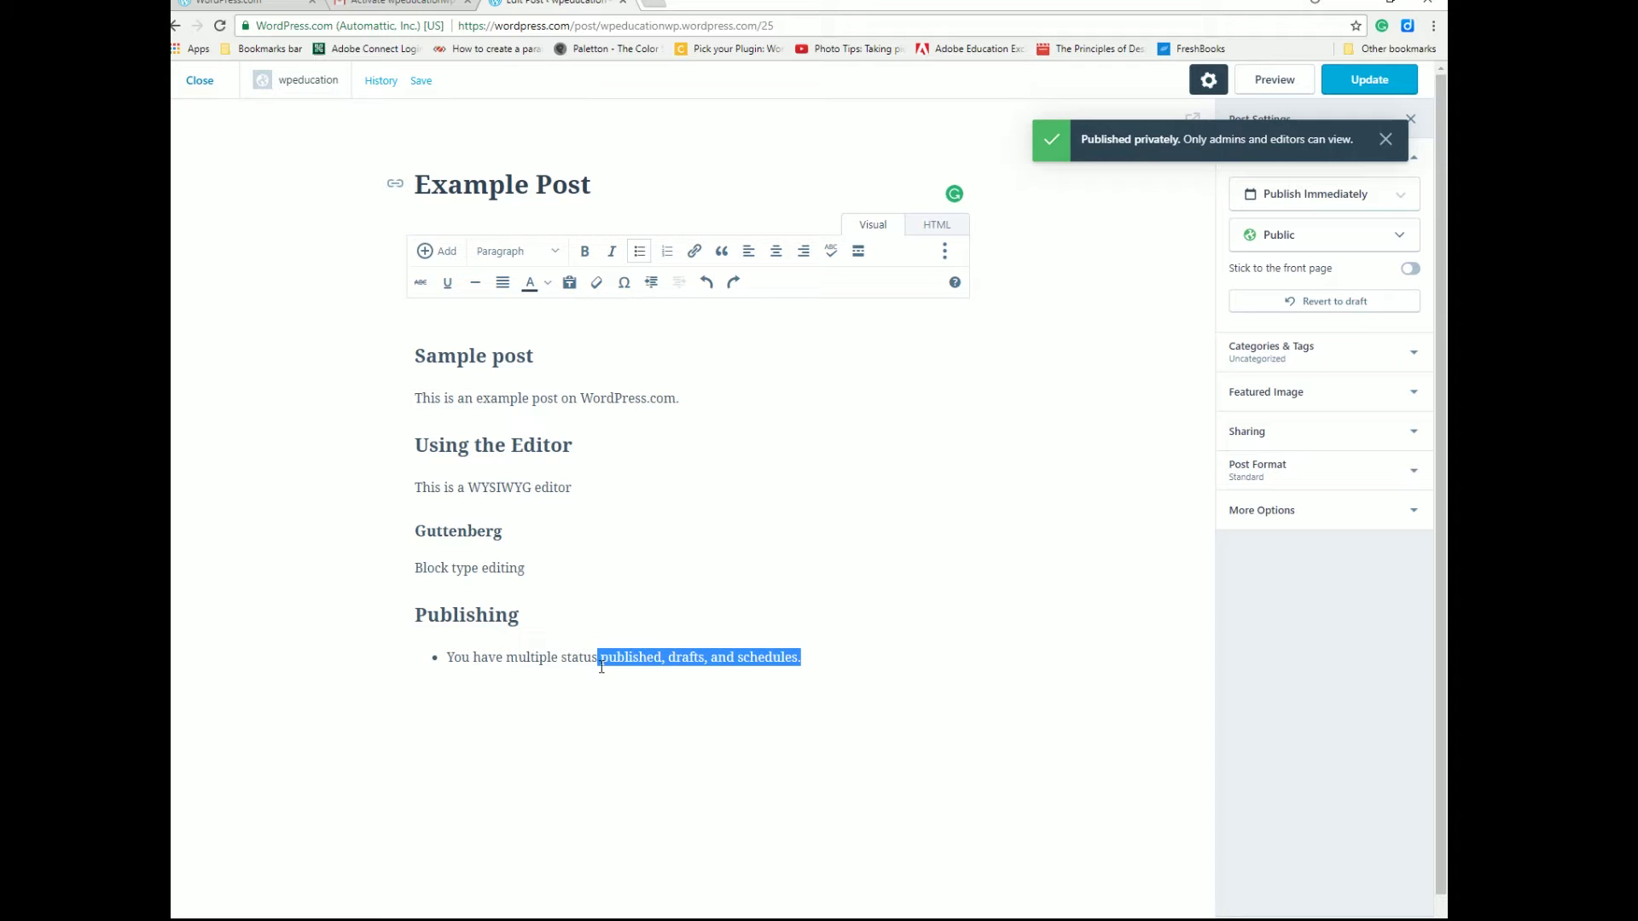
Split the bulleted sentence after "status" into separate items "published,", "drafts," and "and schedules."
{"action": "left_click", "coordinate": [602, 660]}
{"action": "key", "text": "Return"}
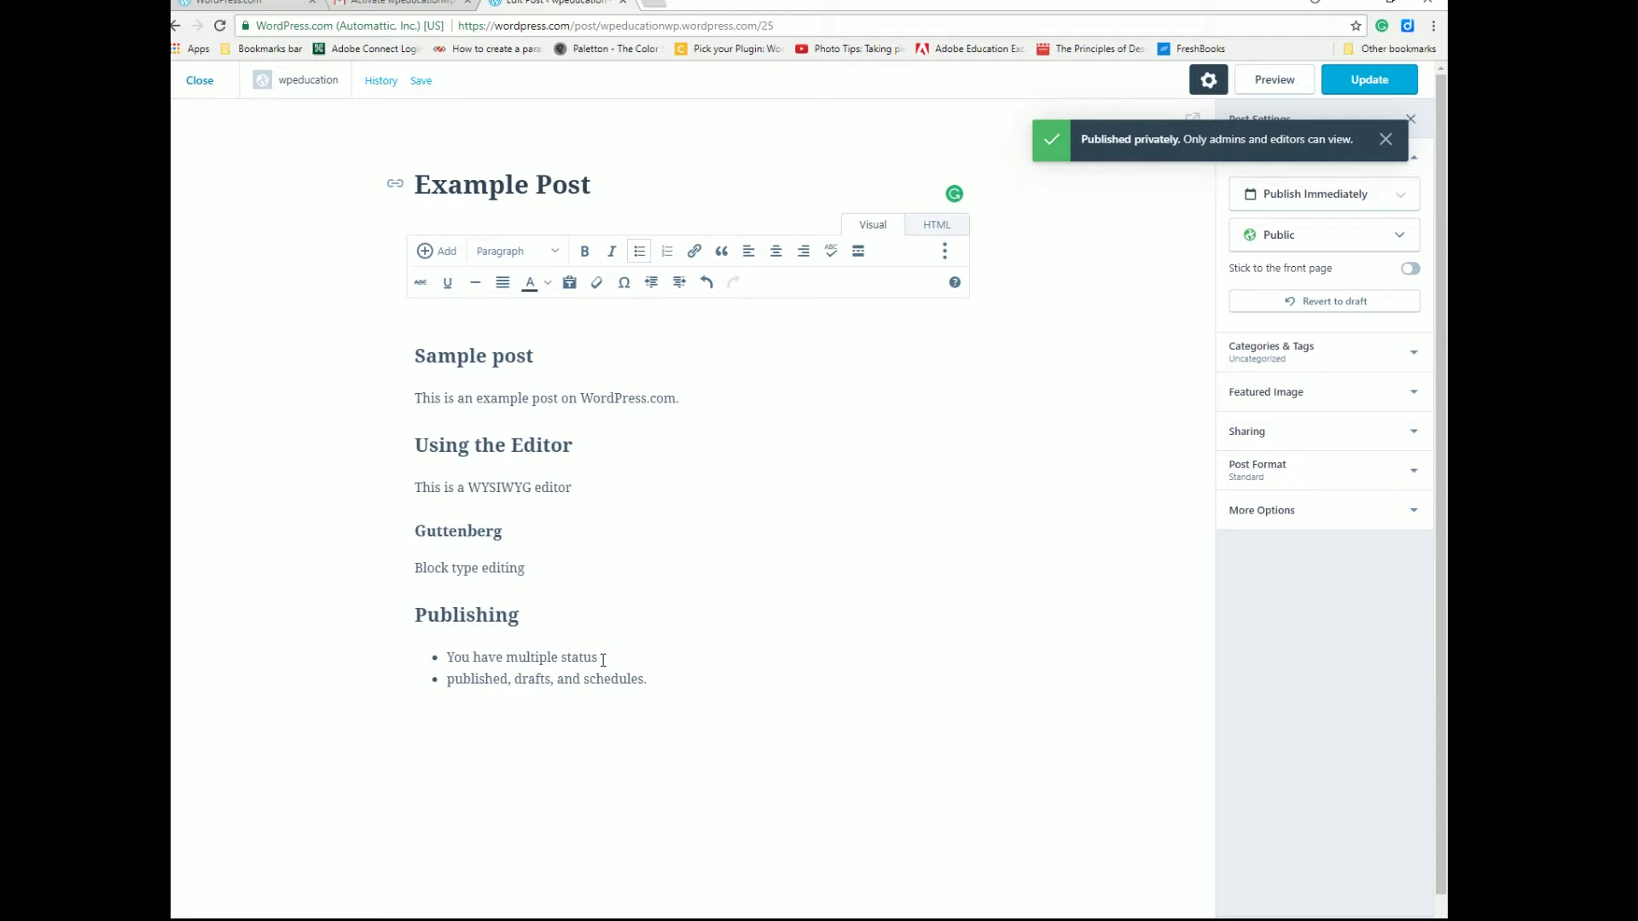
{"action": "left_click", "coordinate": [511, 679]}
{"action": "key", "text": "Return"}
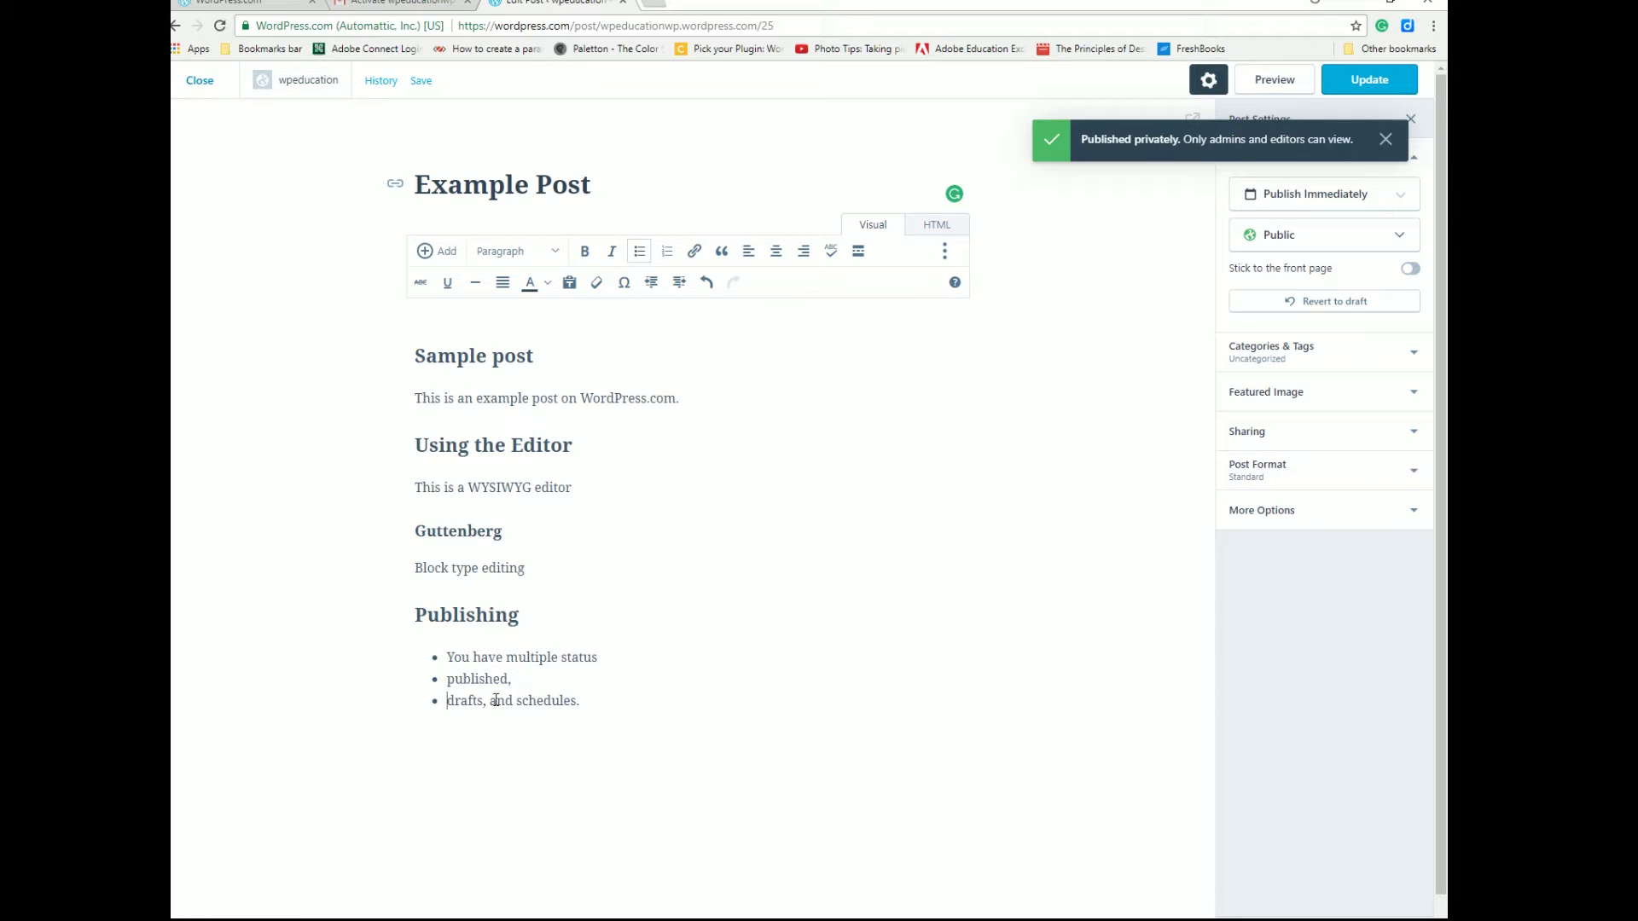
{"action": "left_click_drag", "start_coordinate": [491, 700], "coordinate": [522, 703]}
{"action": "key", "text": "Left"}
{"action": "key", "text": "Return"}
Remove the bullet from "You have multiple status" so it is a plain paragraph above the list
{"action": "left_click_drag", "start_coordinate": [447, 652], "coordinate": [644, 652]}
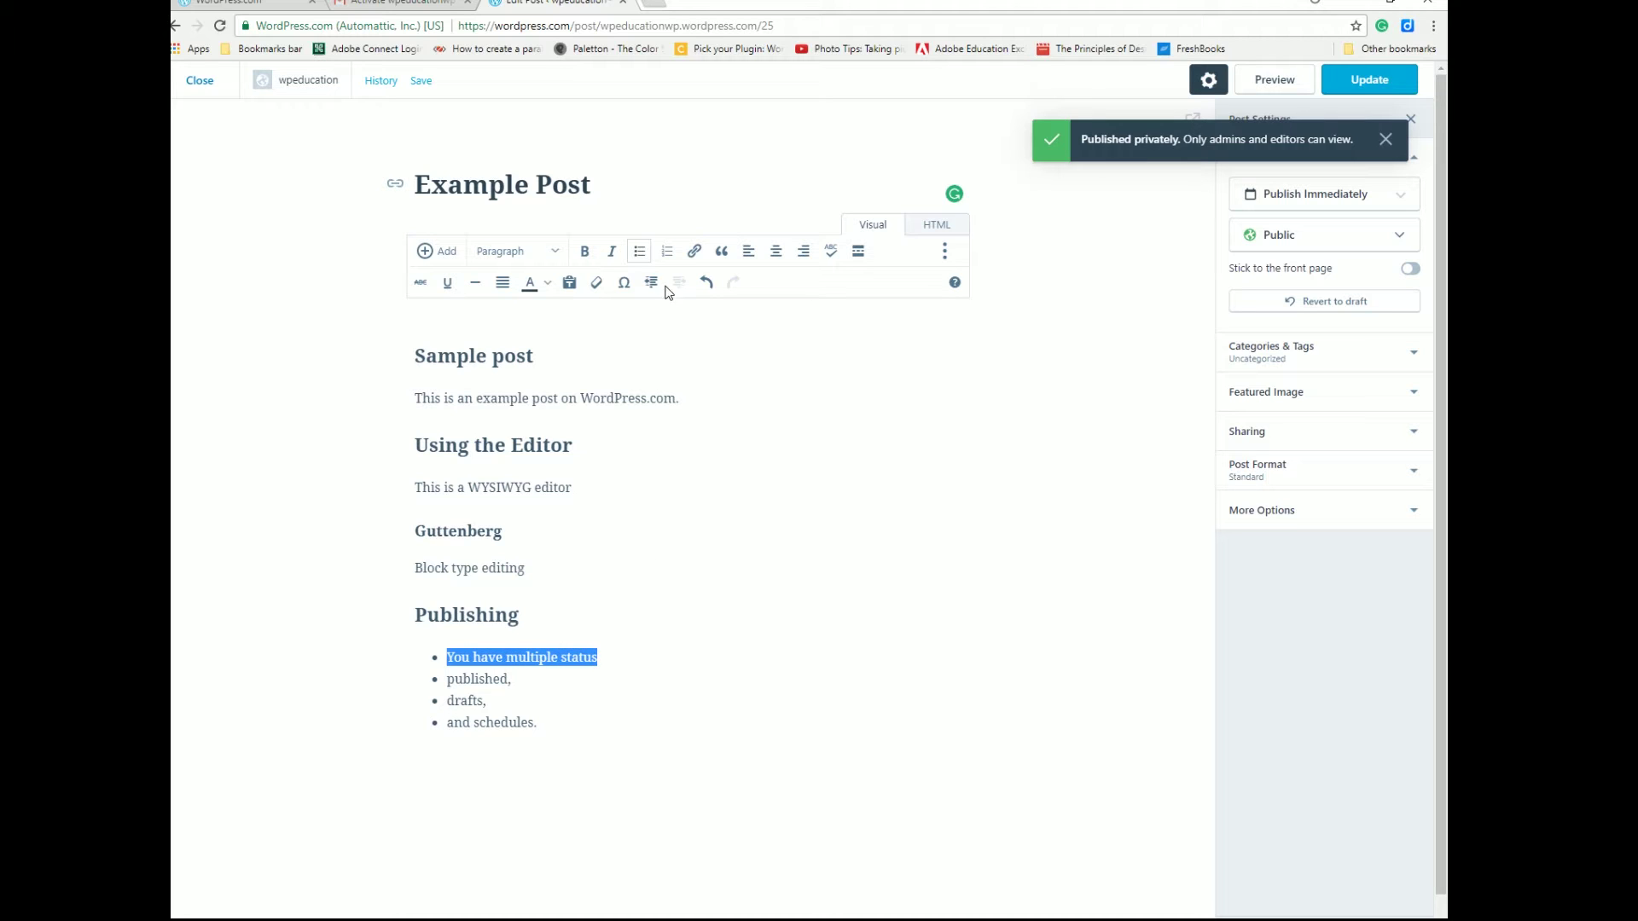
{"action": "left_click", "coordinate": [639, 252]}
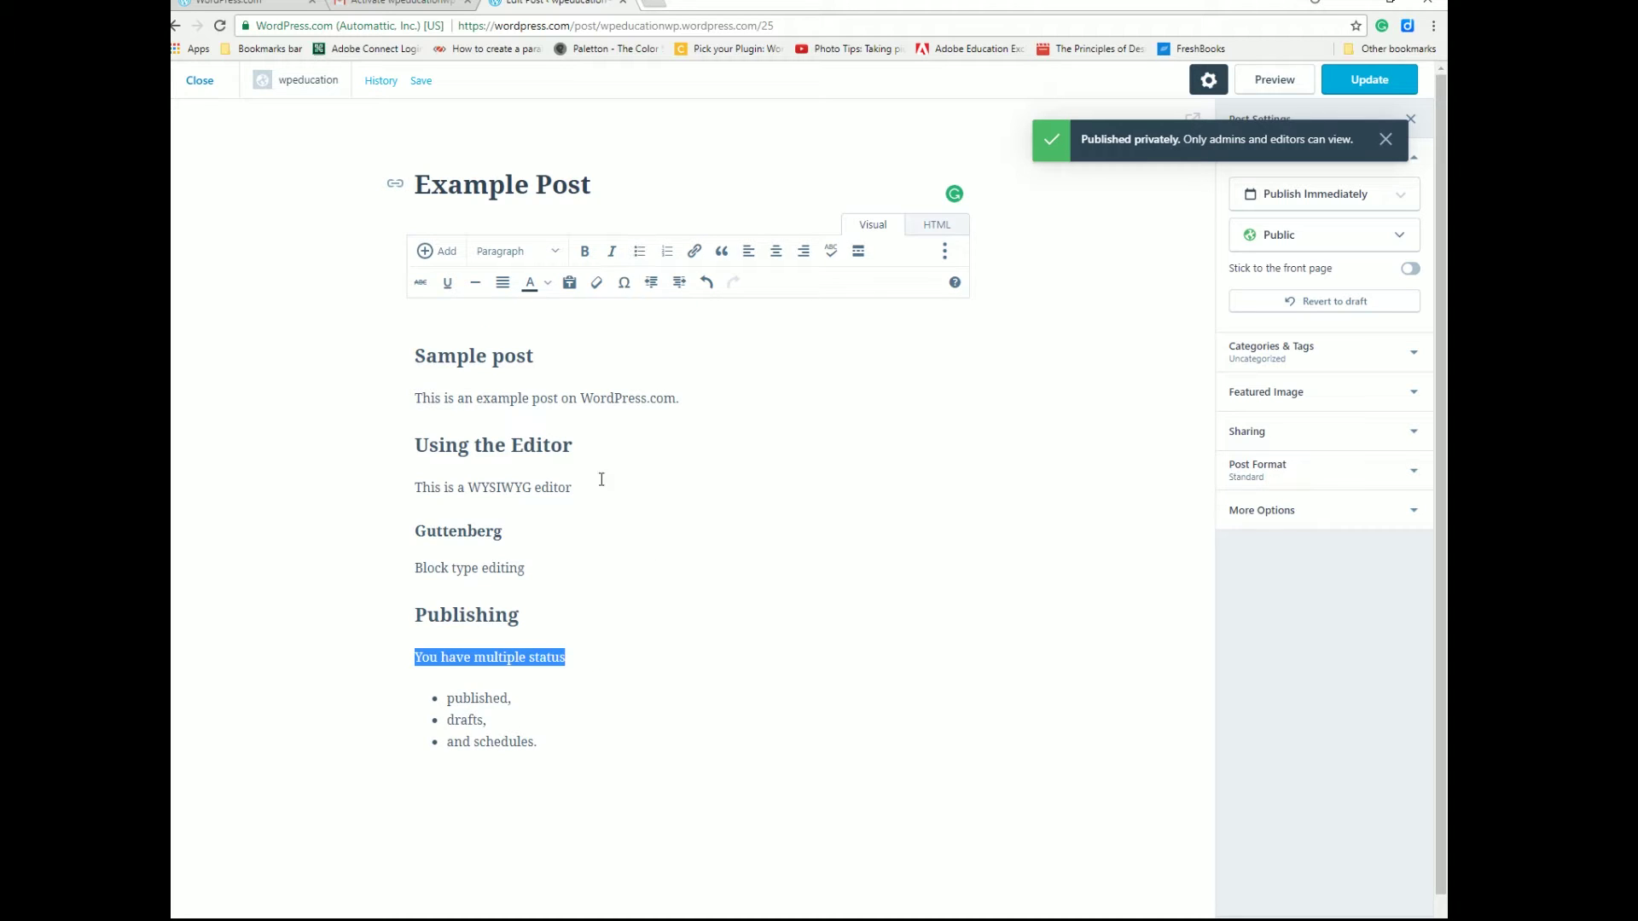
{"action": "left_click", "coordinate": [640, 252]}
{"action": "left_click", "coordinate": [640, 253]}
{"action": "left_click", "coordinate": [639, 252]}
{"action": "left_click", "coordinate": [640, 253]}
Switch the three status items to a numbered list and back to a bulleted list
{"action": "left_click_drag", "start_coordinate": [444, 695], "coordinate": [577, 758]}
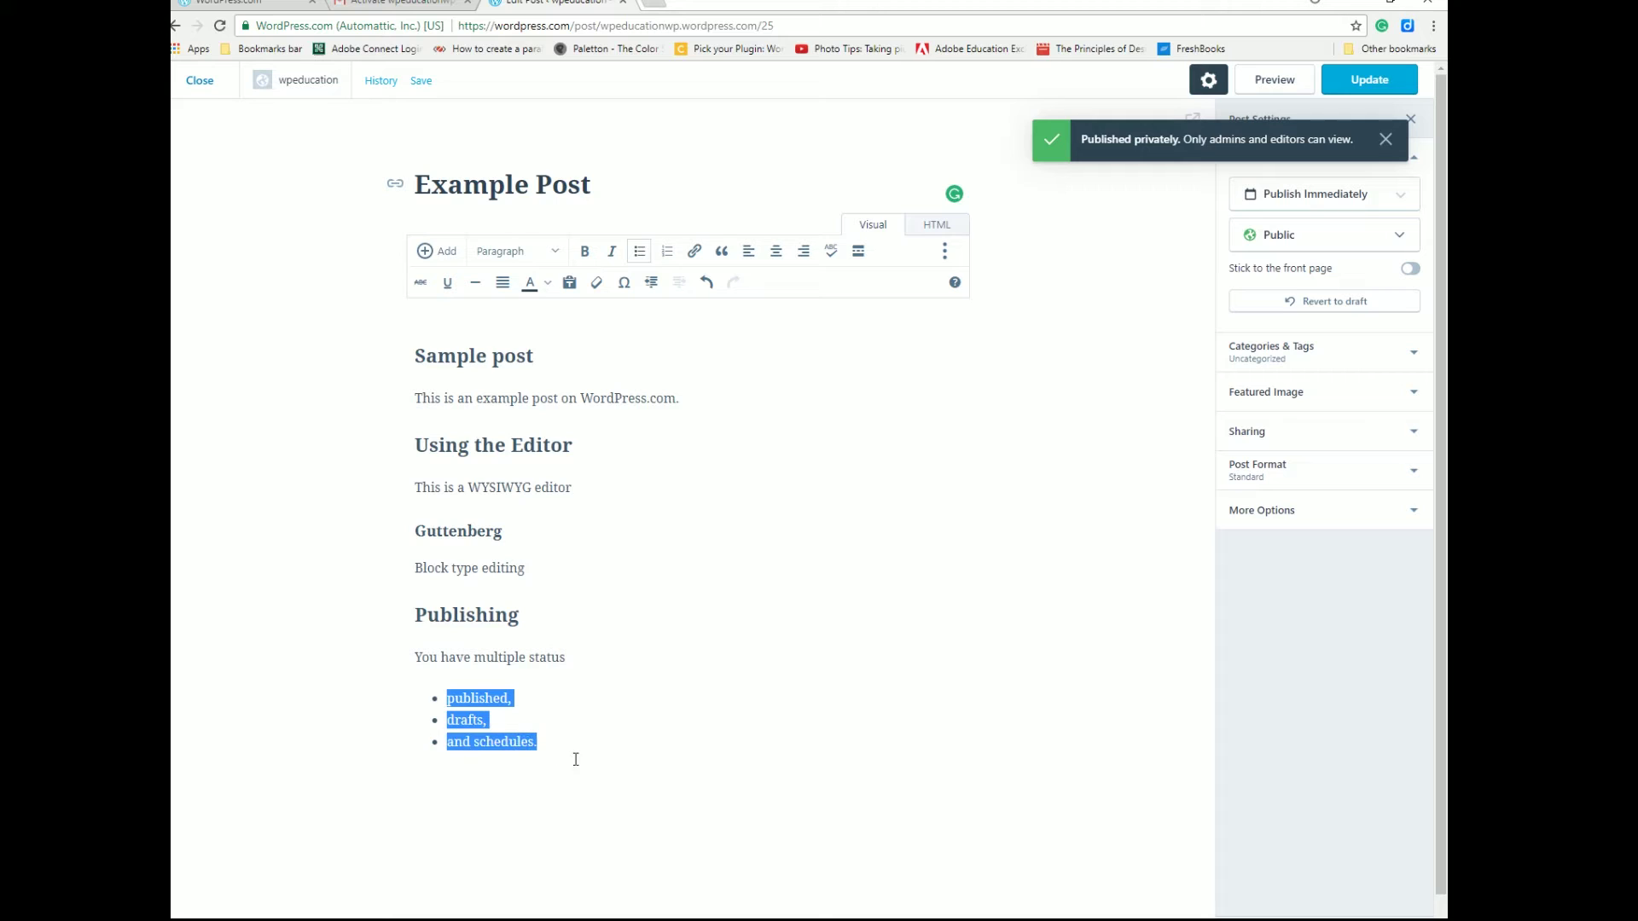
{"action": "left_click", "coordinate": [669, 254]}
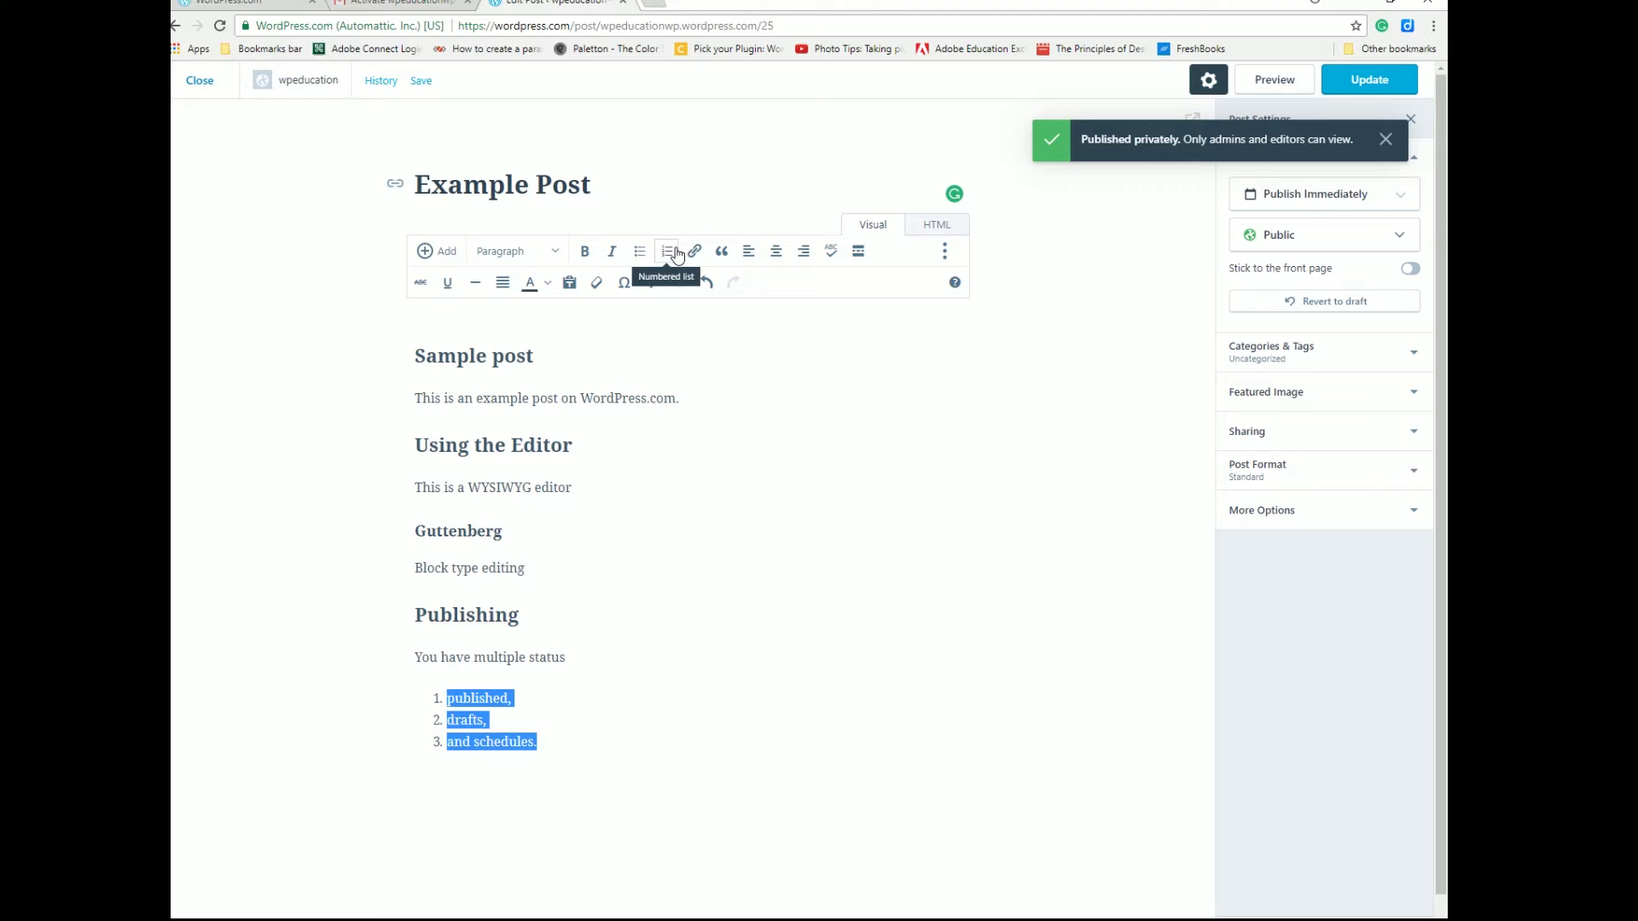
{"action": "left_click", "coordinate": [639, 252]}
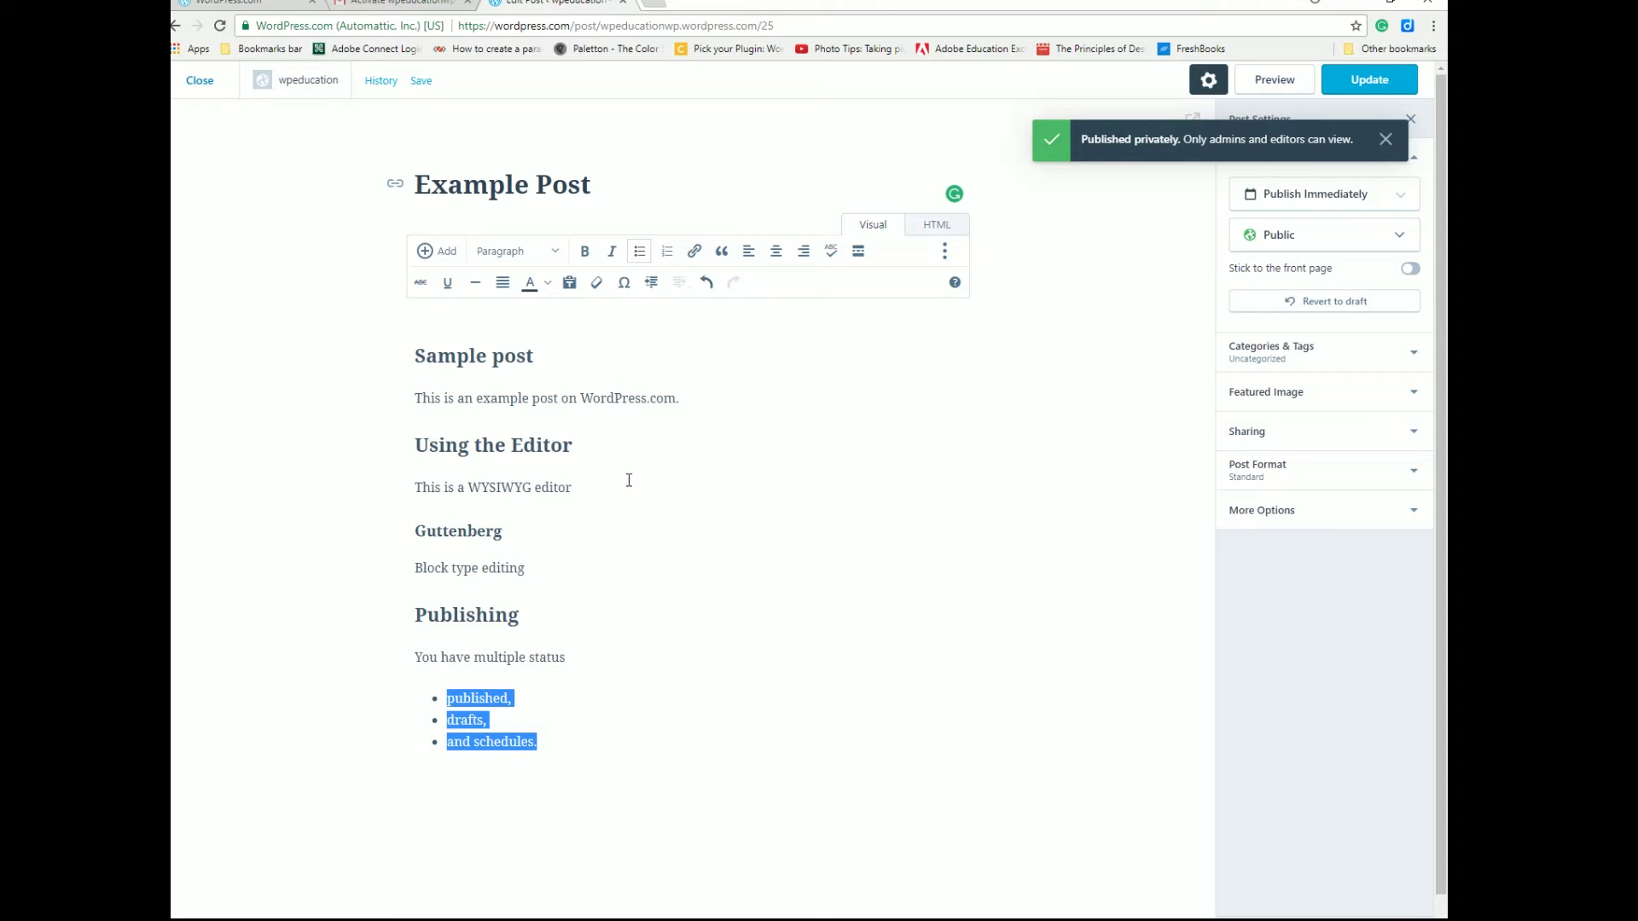
Examine the link options for the "Guttenberg" heading and leave them without entering a URL
{"action": "left_click_drag", "start_coordinate": [415, 529], "coordinate": [544, 531]}
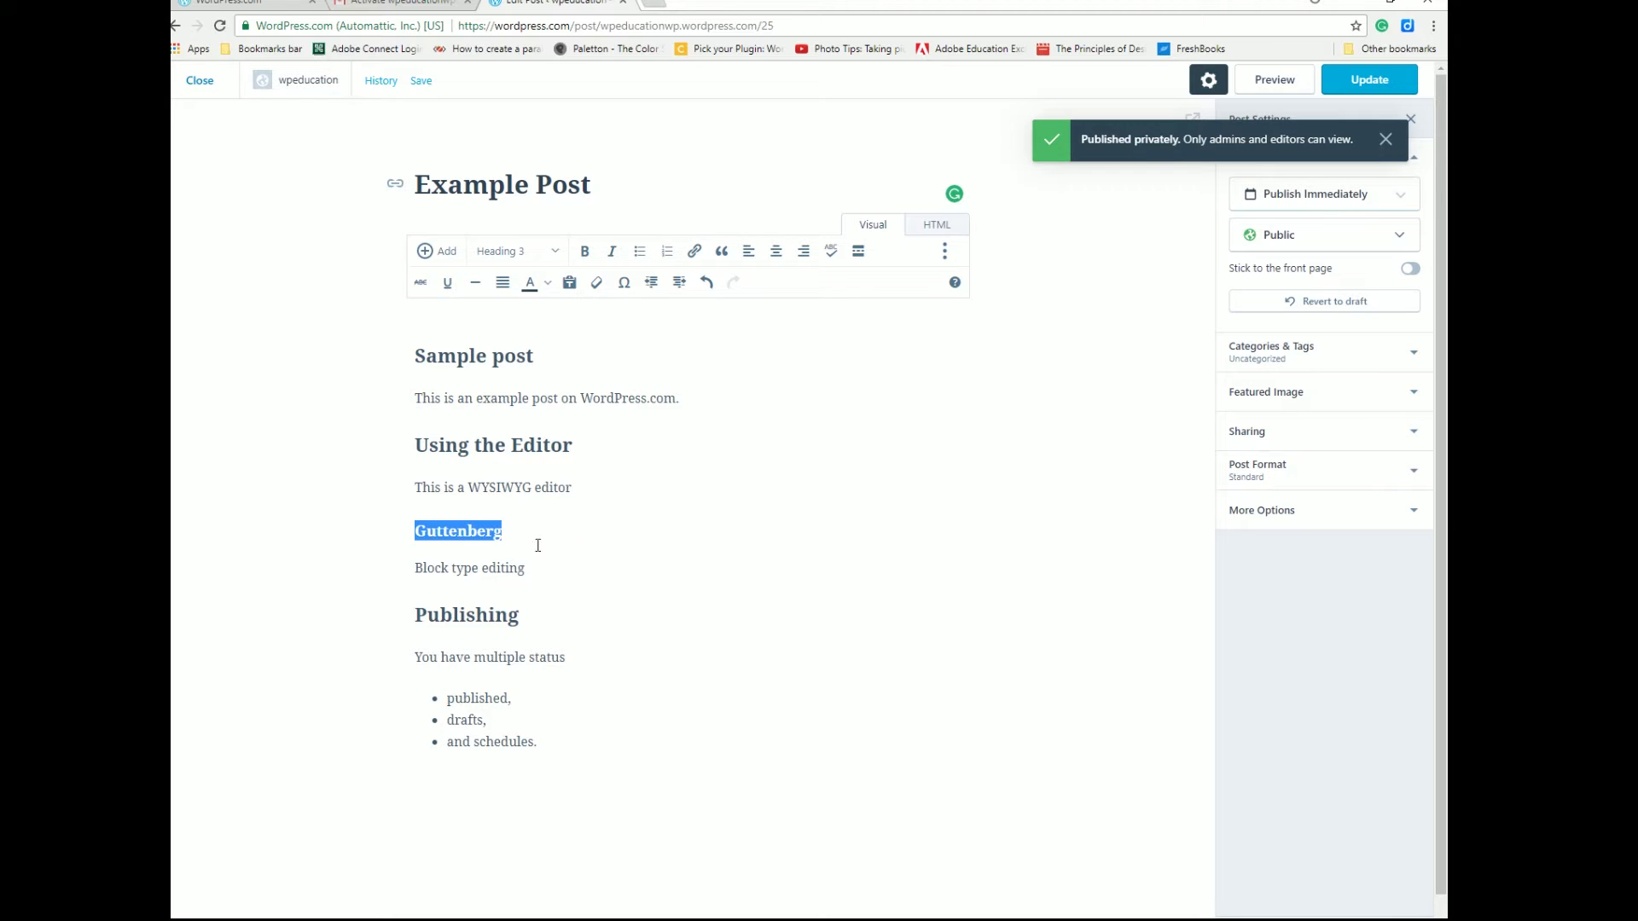
{"action": "left_click", "coordinate": [695, 253]}
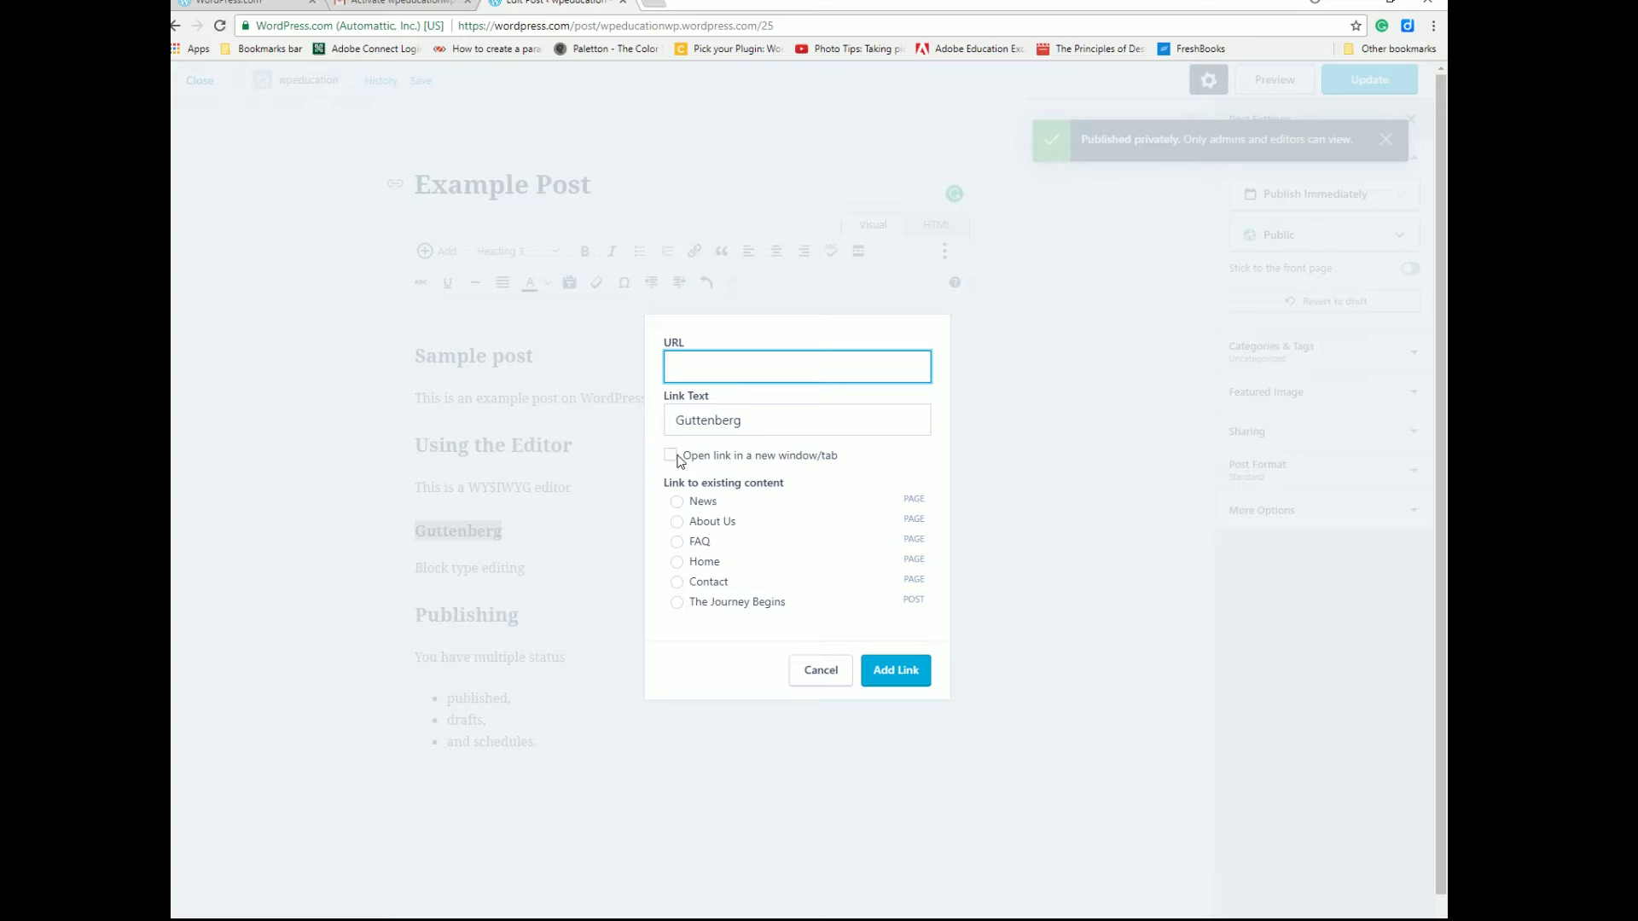
{"action": "left_click", "coordinate": [887, 672]}
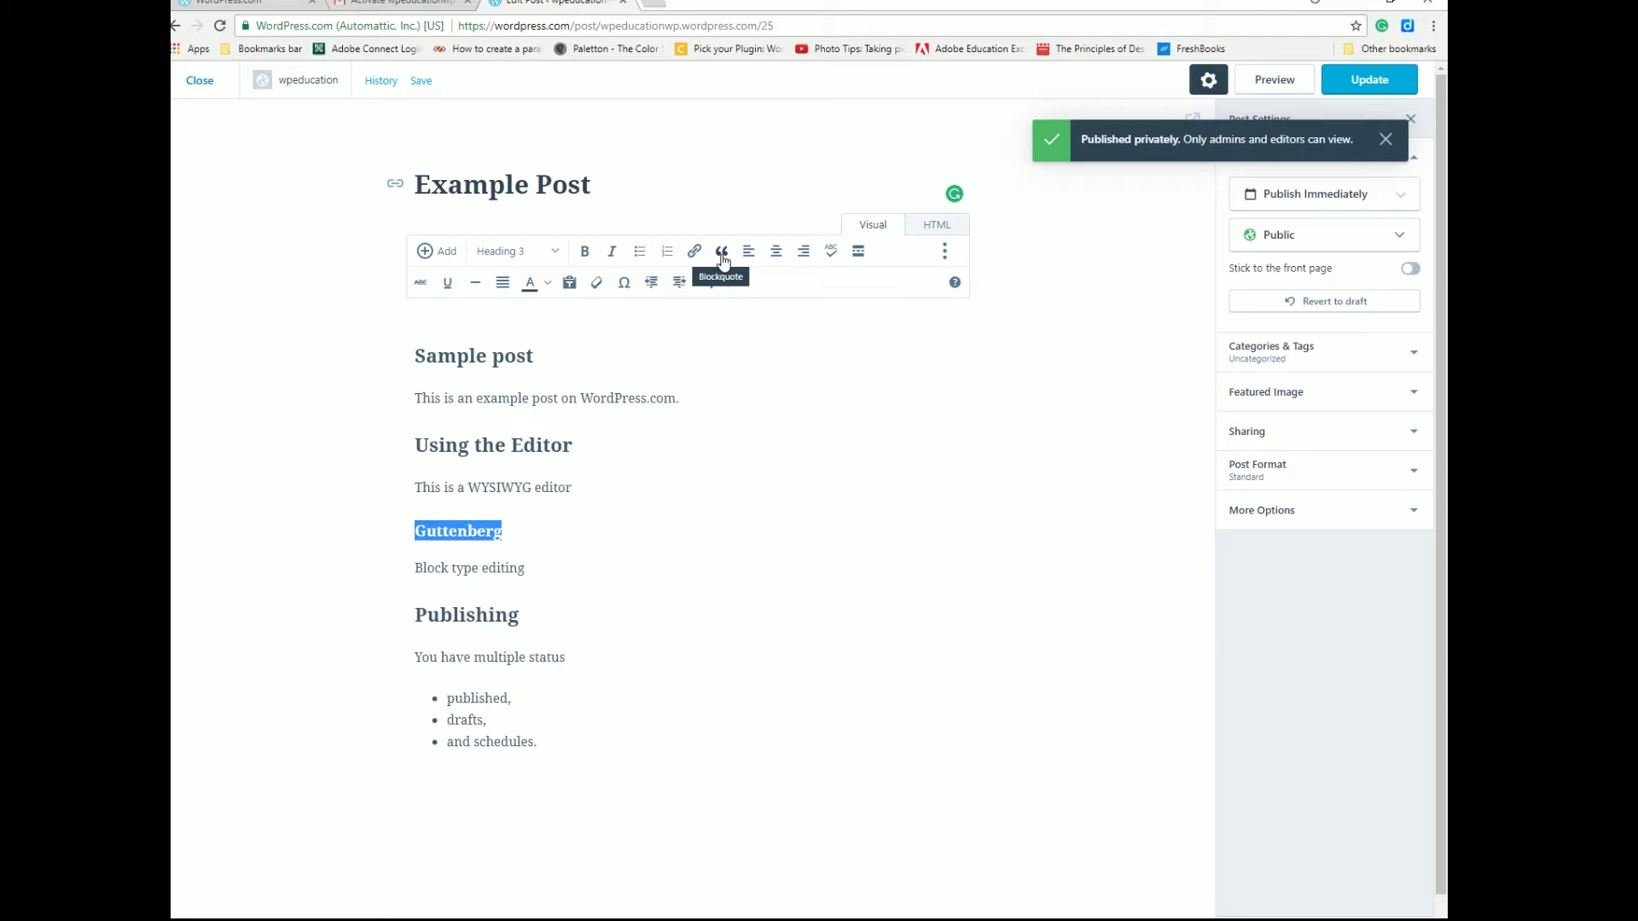
{"action": "left_click", "coordinate": [546, 548]}
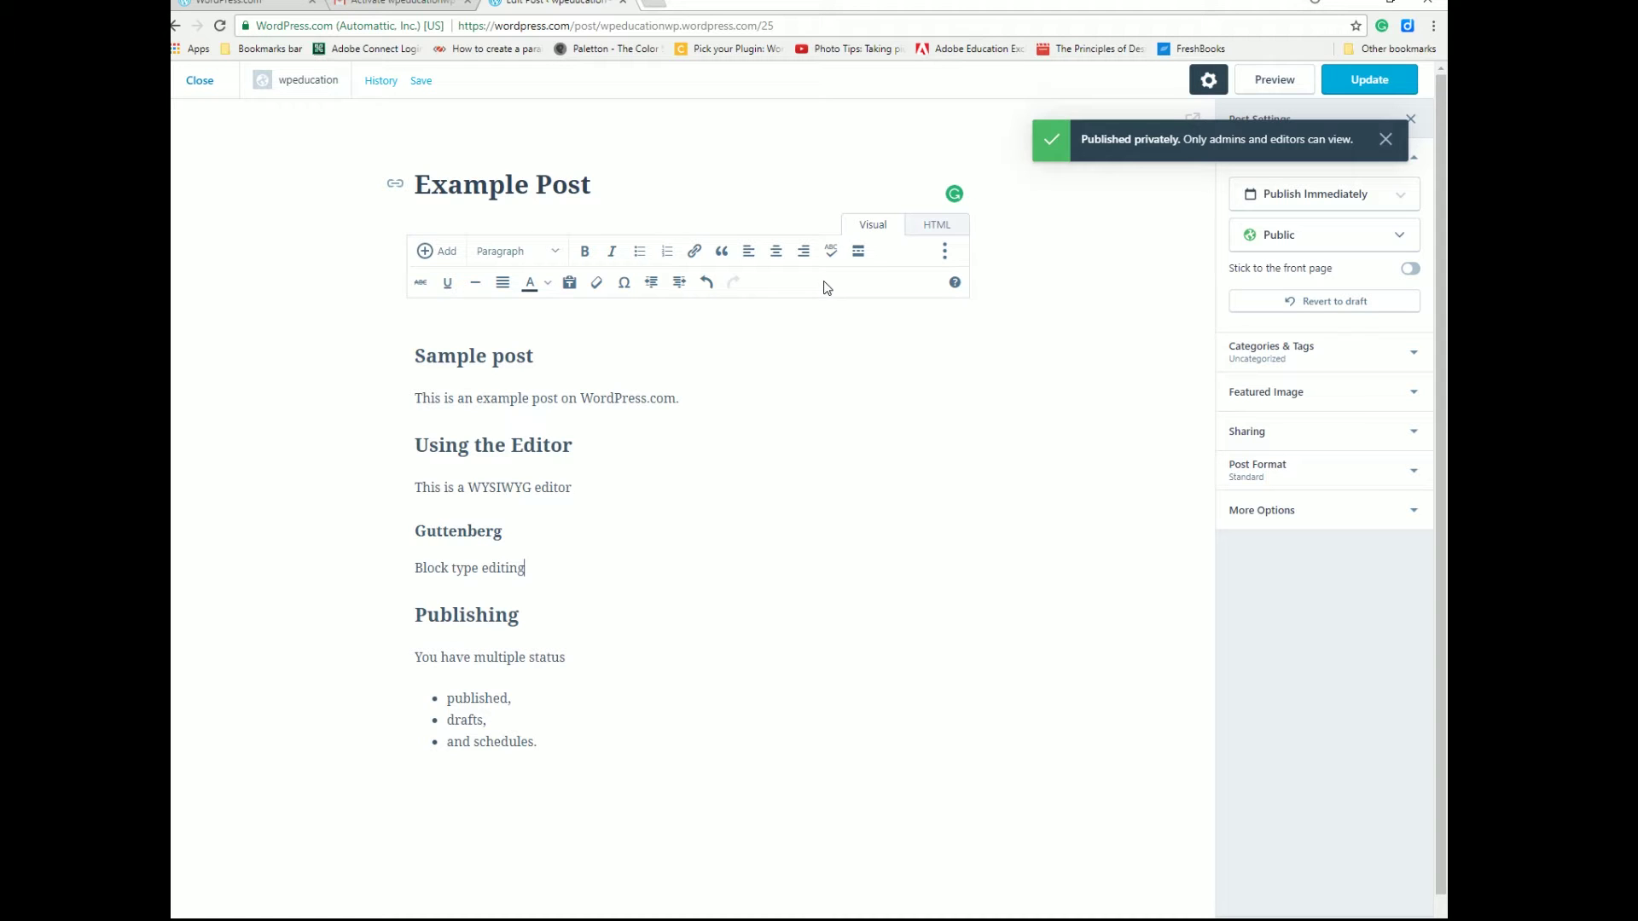
Run a proofreading check on the post's text
{"action": "left_click", "coordinate": [831, 256]}
{"action": "left_click", "coordinate": [829, 551]}
{"action": "left_click", "coordinate": [945, 255]}
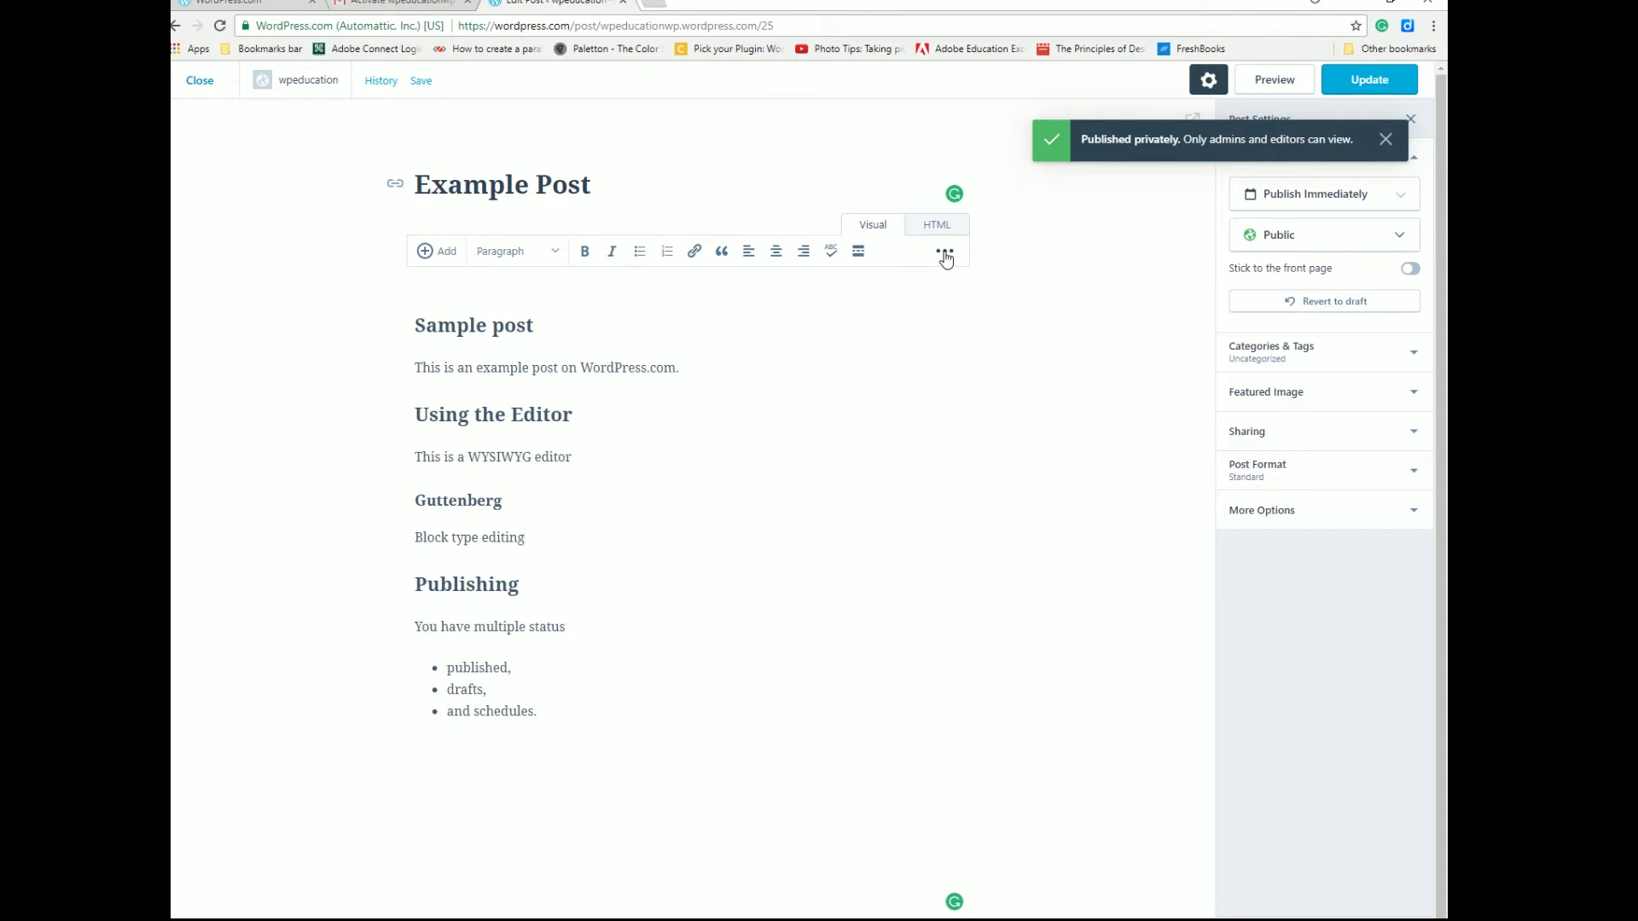
{"action": "left_click", "coordinate": [945, 256]}
{"action": "left_click", "coordinate": [945, 258]}
{"action": "left_click", "coordinate": [945, 256]}
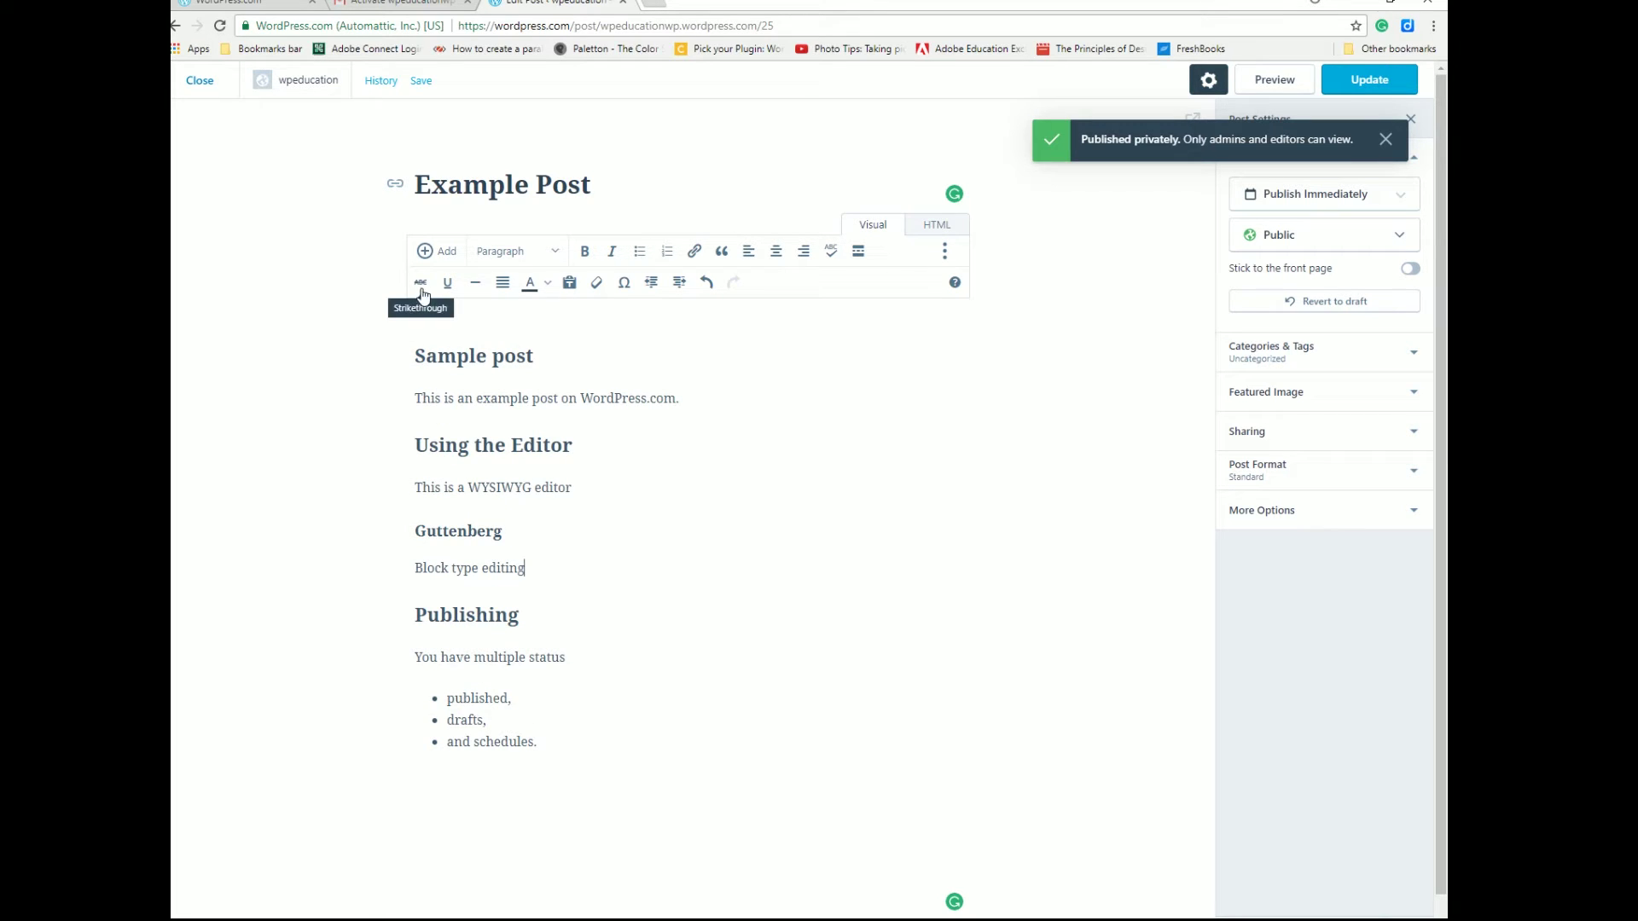
Apply strikethrough to "Block type editing" under the Guttenberg heading and remove it again
{"action": "left_click_drag", "start_coordinate": [416, 567], "coordinate": [590, 570]}
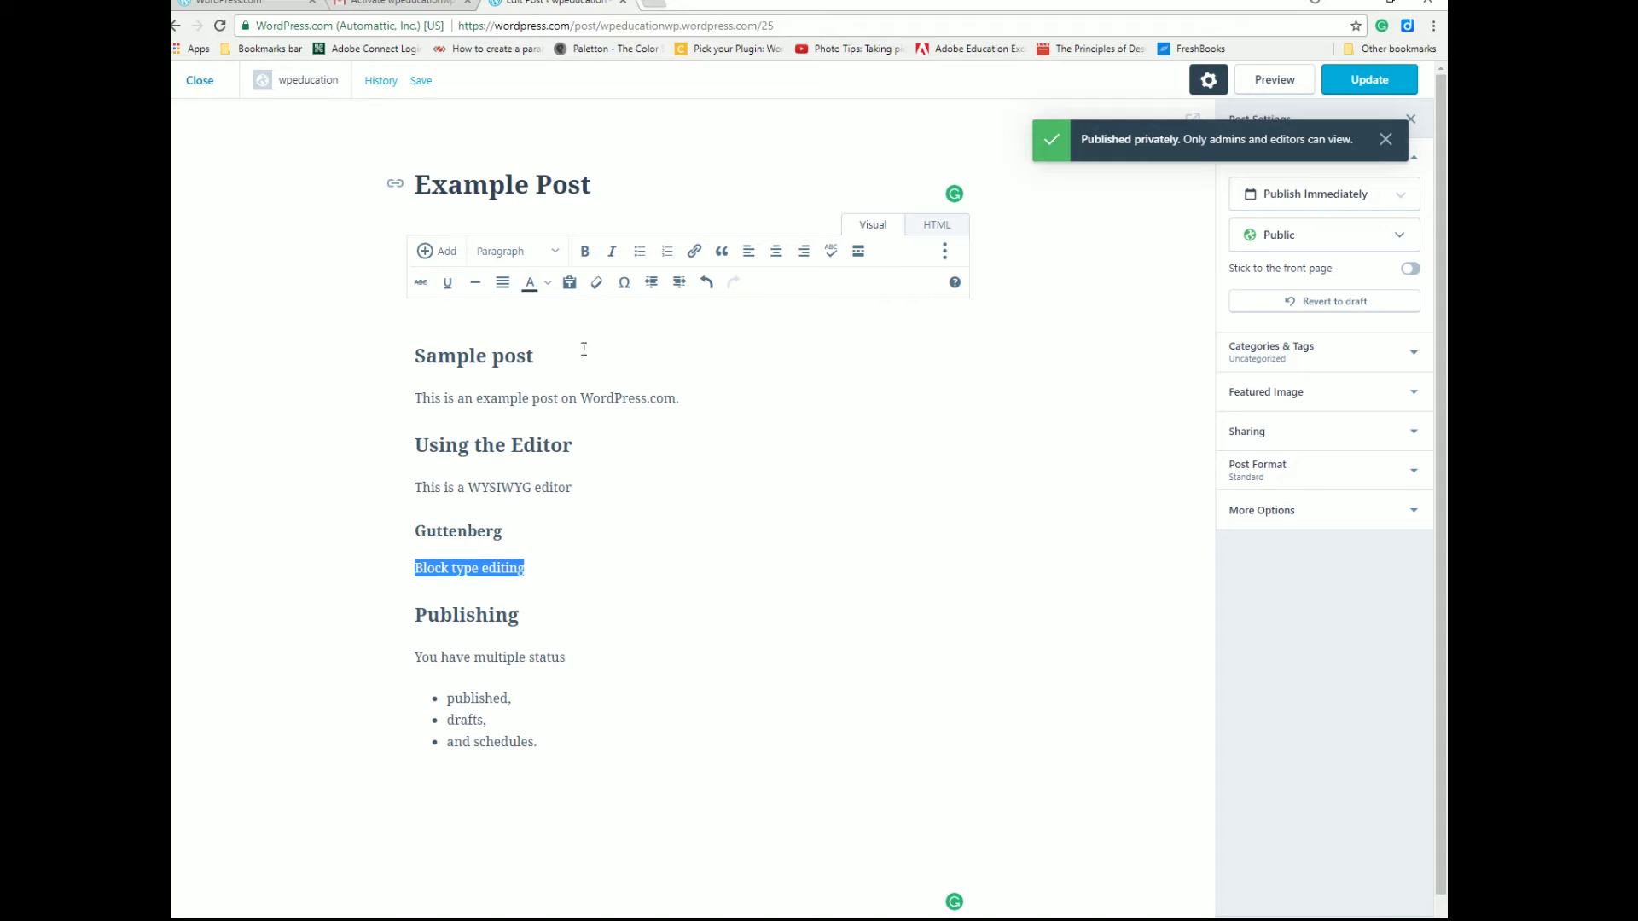
{"action": "left_click", "coordinate": [421, 285]}
{"action": "left_click", "coordinate": [635, 629]}
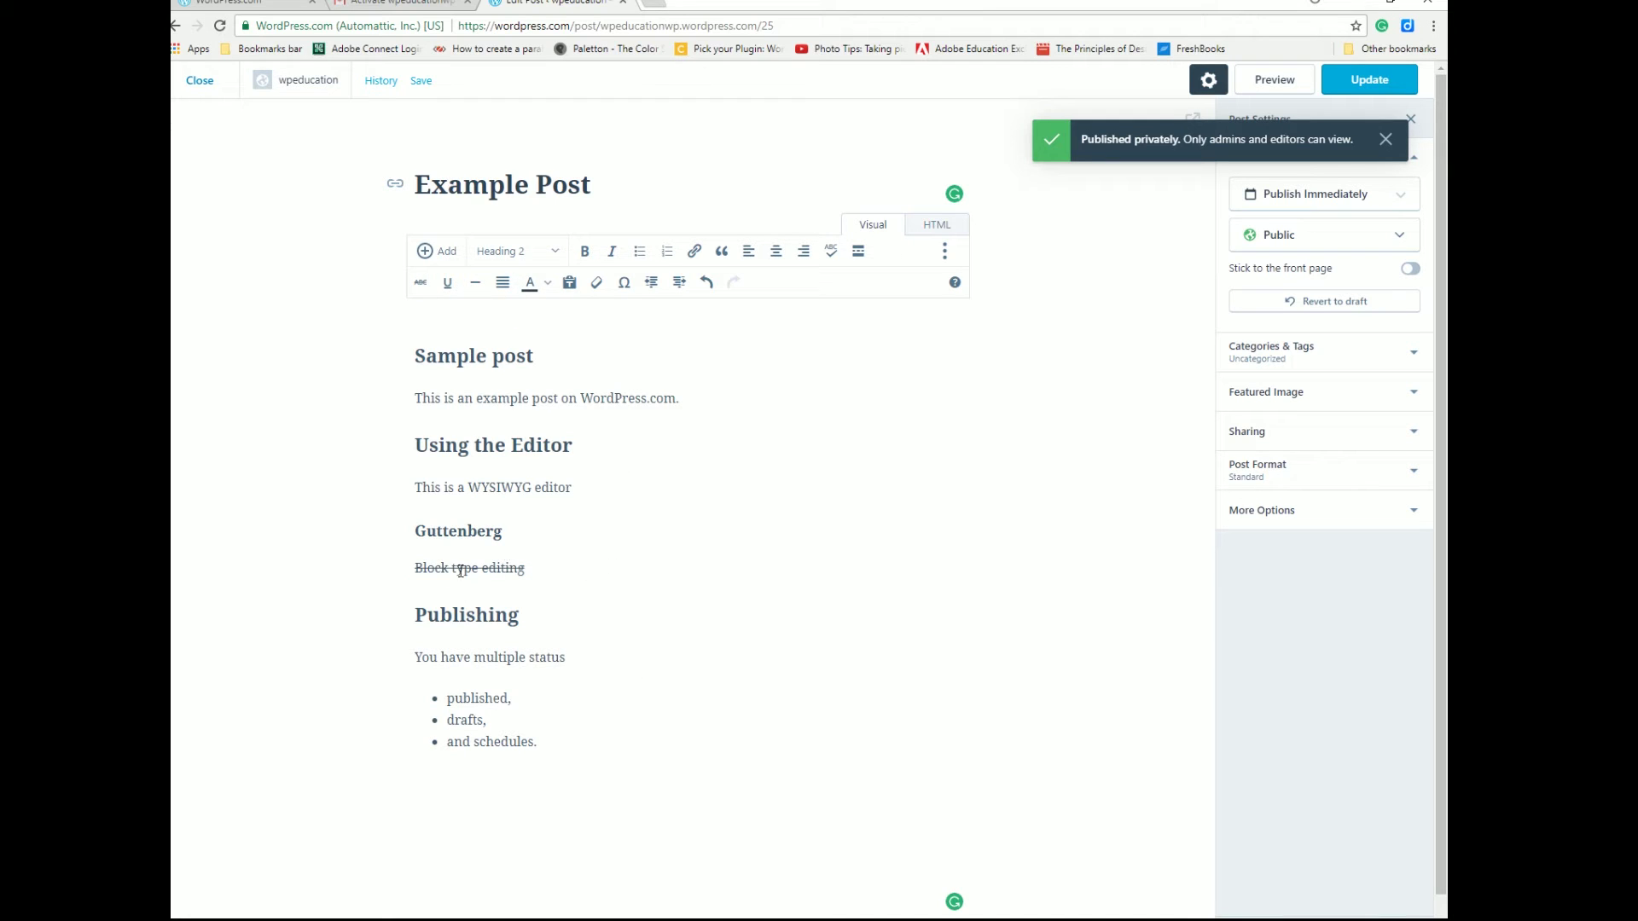
{"action": "left_click", "coordinate": [421, 284]}
{"action": "left_click_drag", "start_coordinate": [414, 567], "coordinate": [525, 567]}
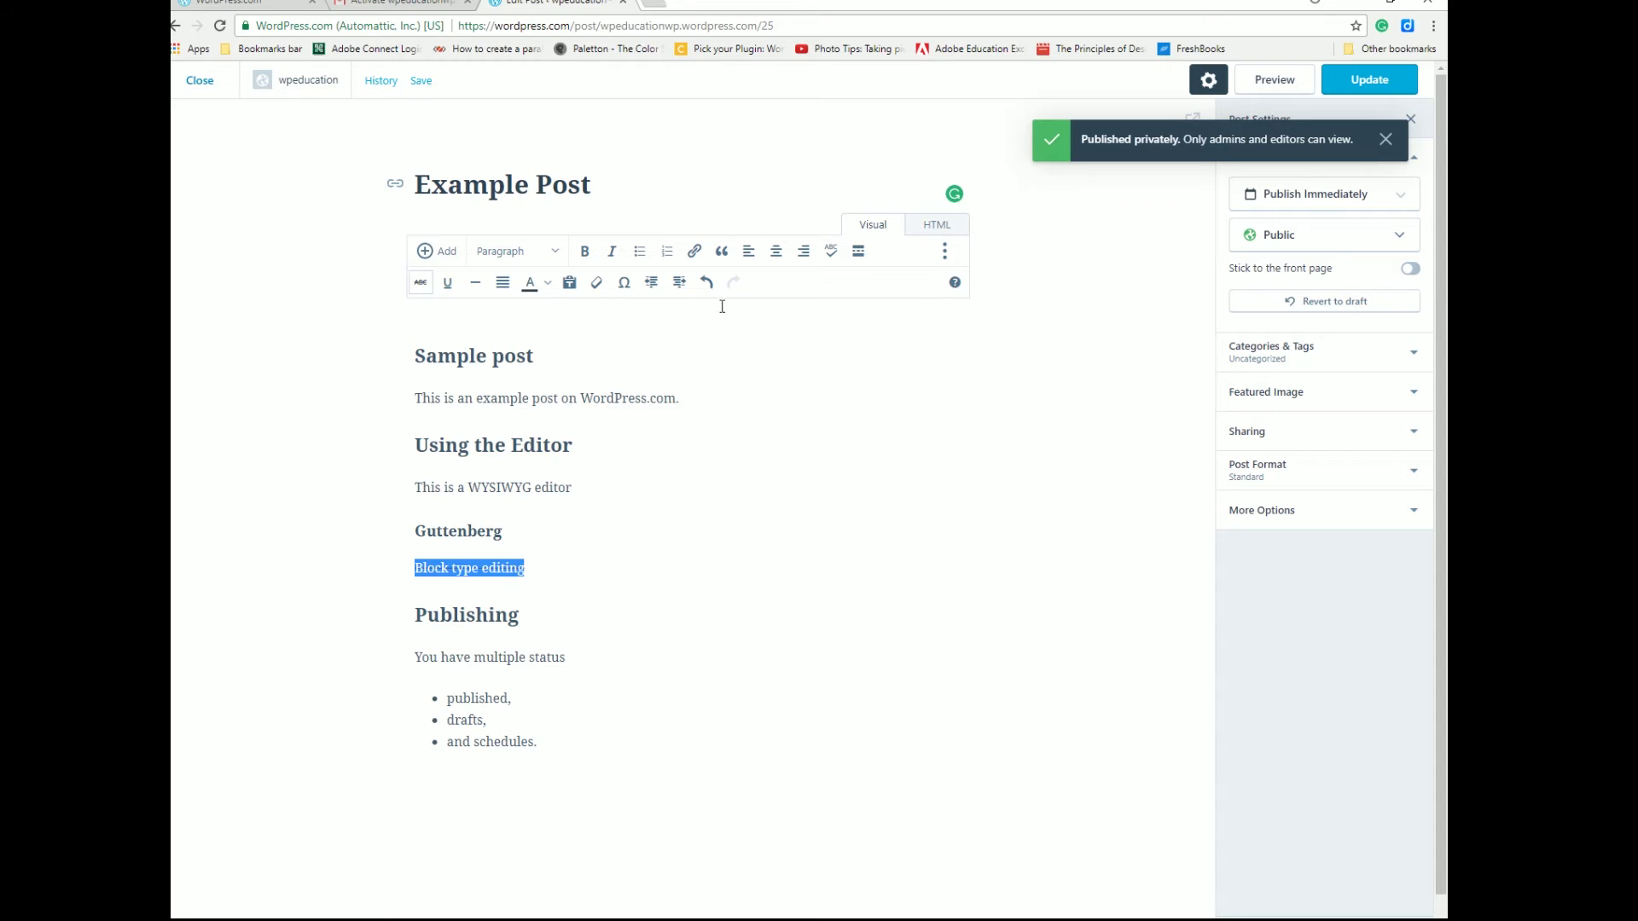
{"action": "left_click", "coordinate": [655, 556]}
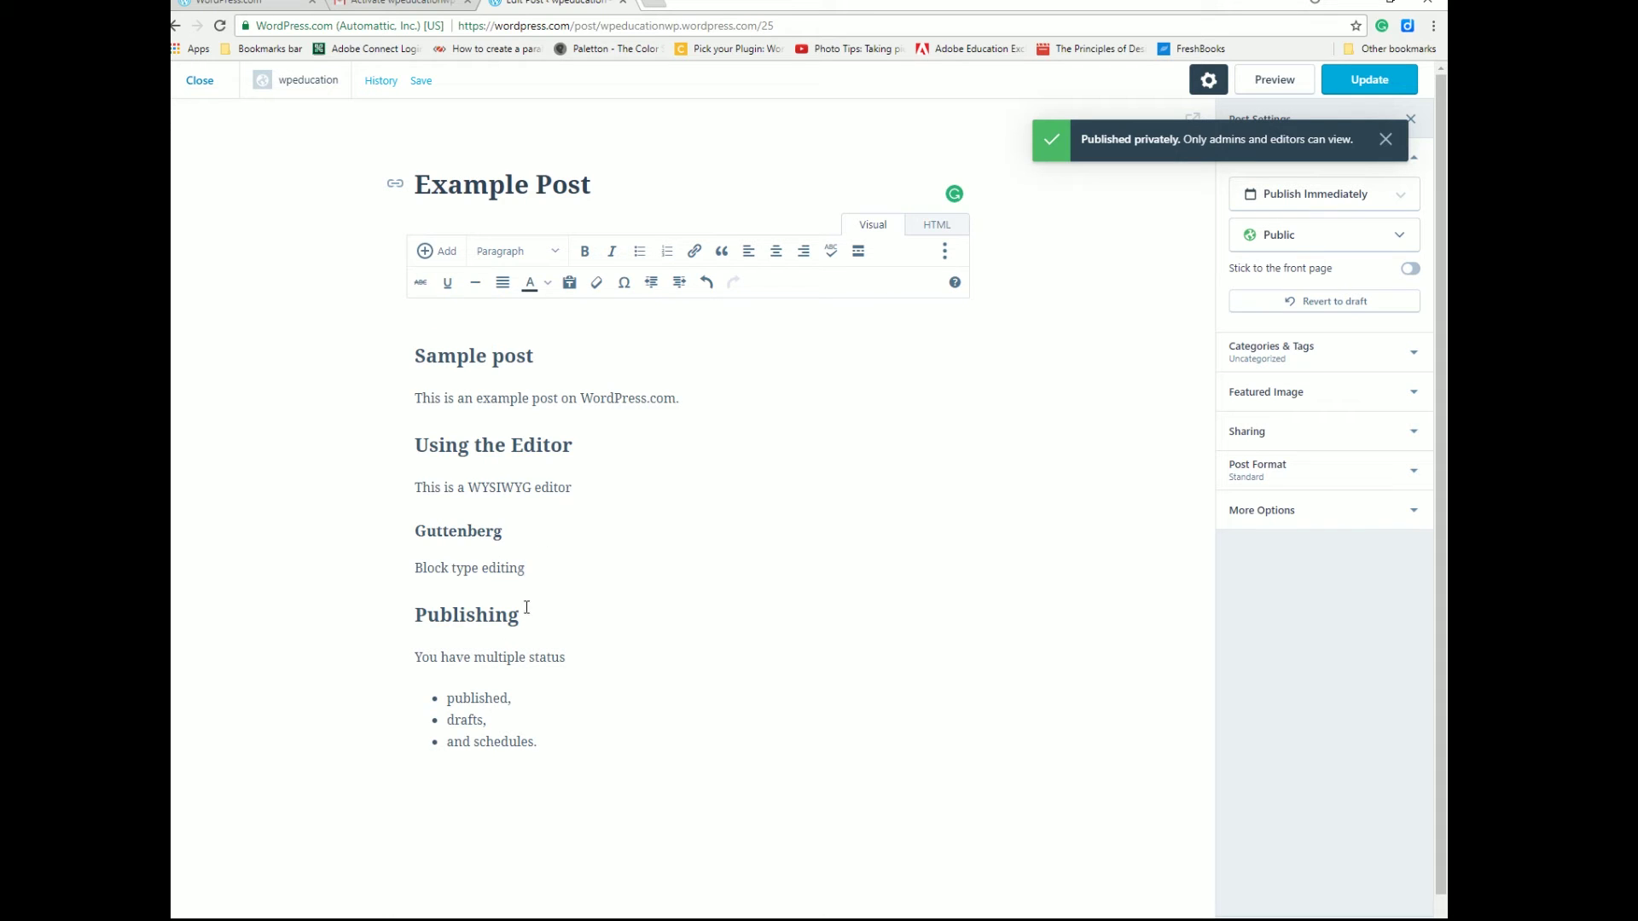
Insert horizontal divider lines above the "Publishing" and "Using the Editor" headings
{"action": "left_click", "coordinate": [422, 589]}
{"action": "key", "text": "Return"}
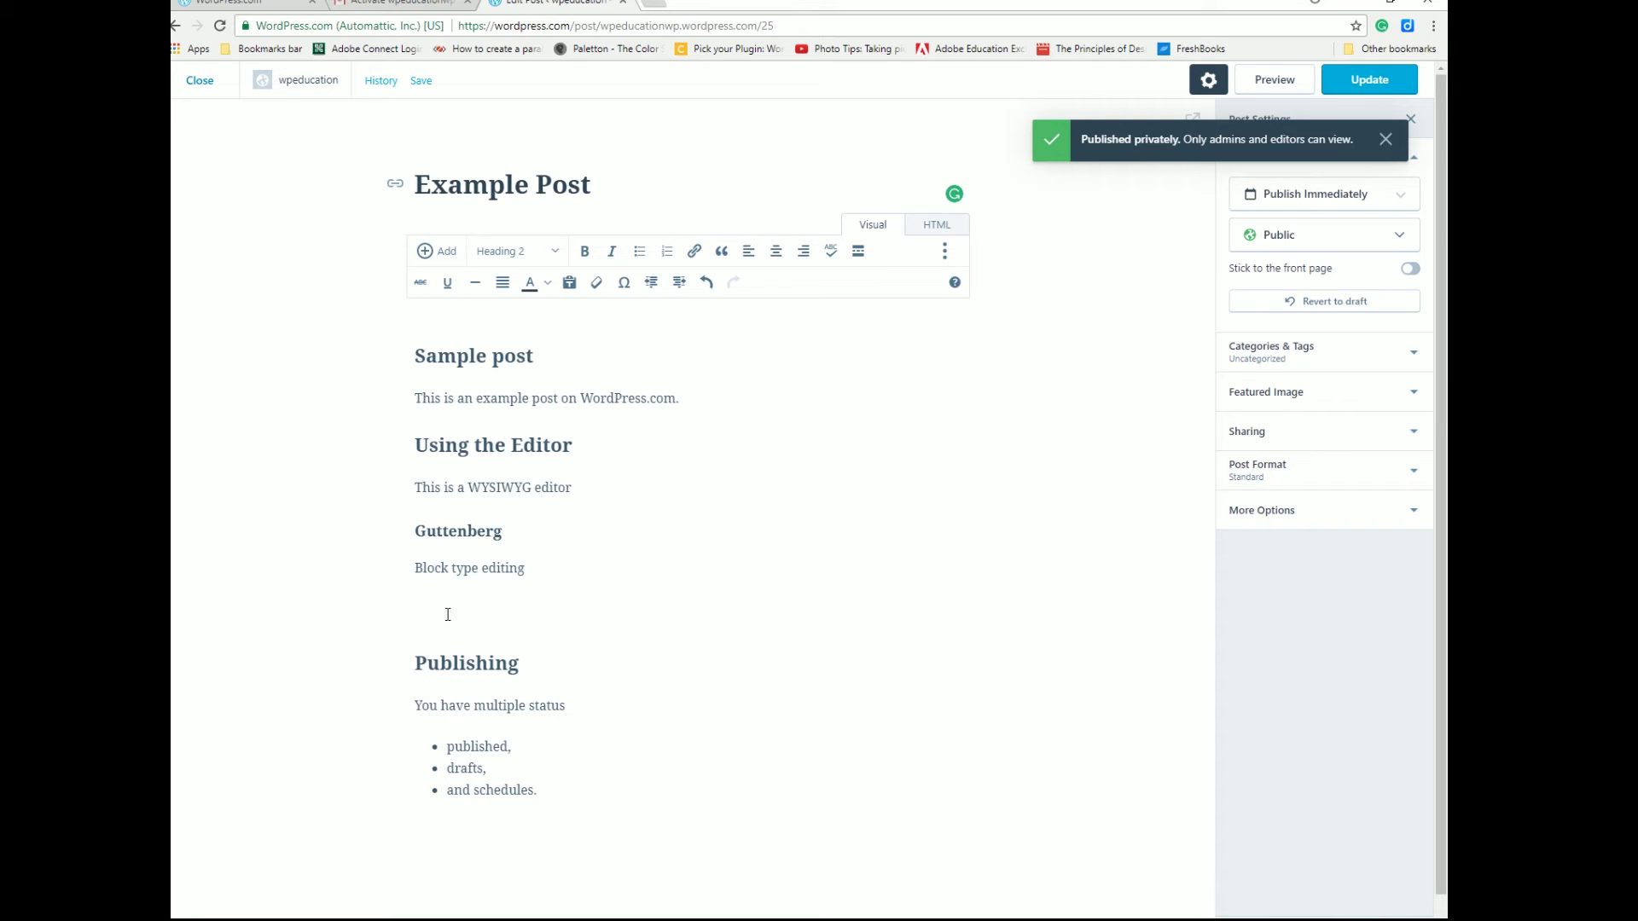
{"action": "left_click", "coordinate": [475, 285]}
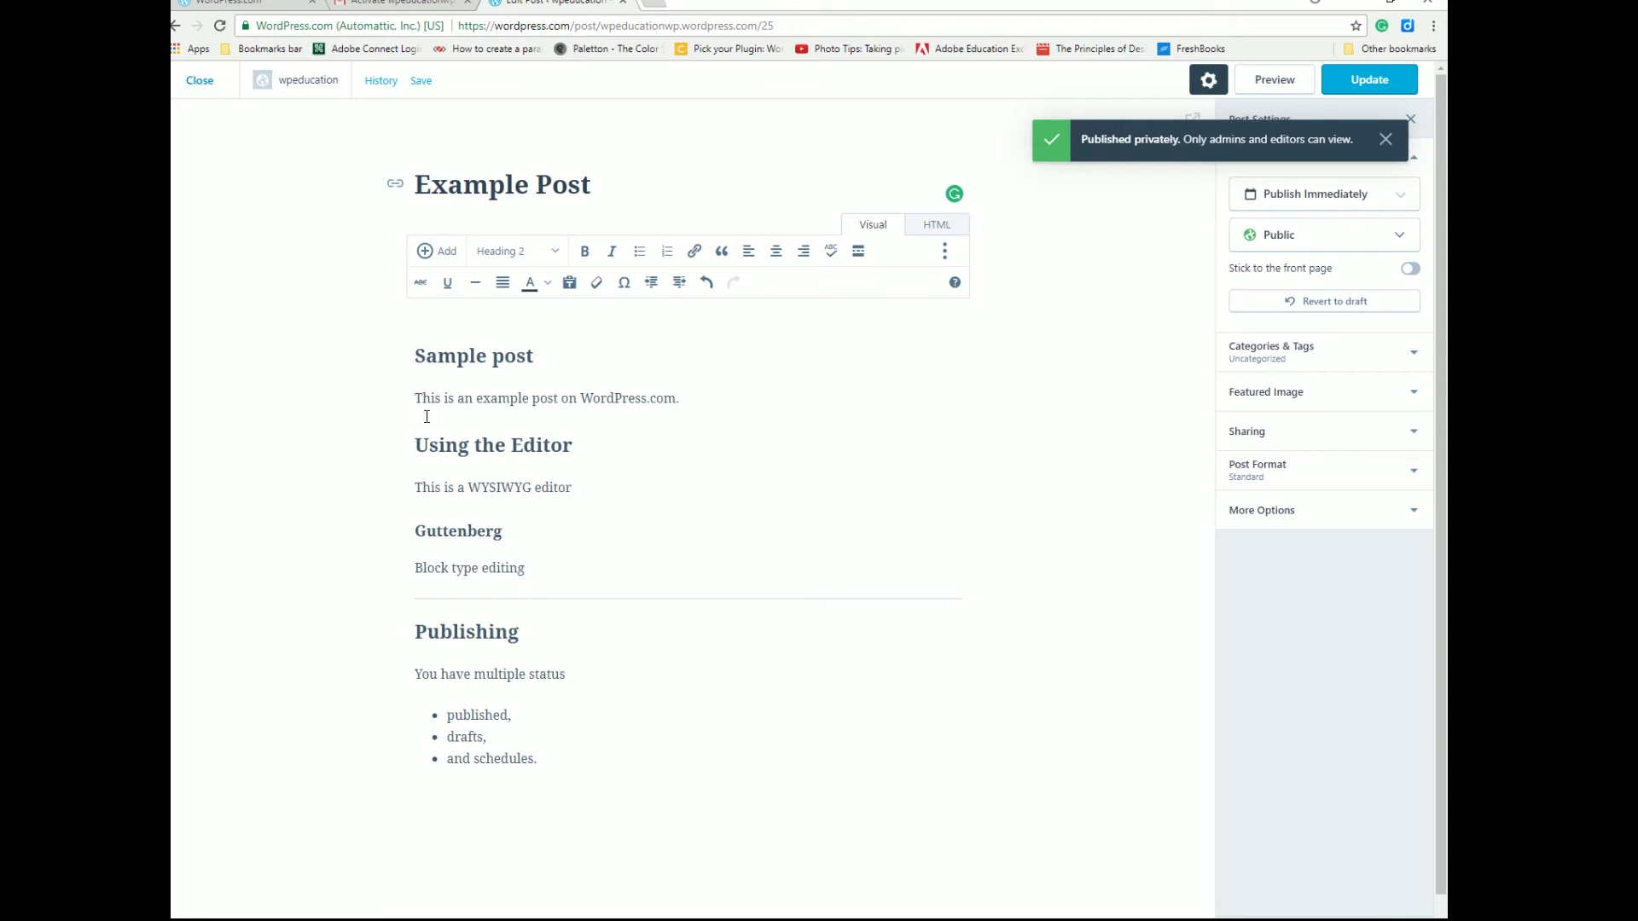
{"action": "key", "text": "Return"}
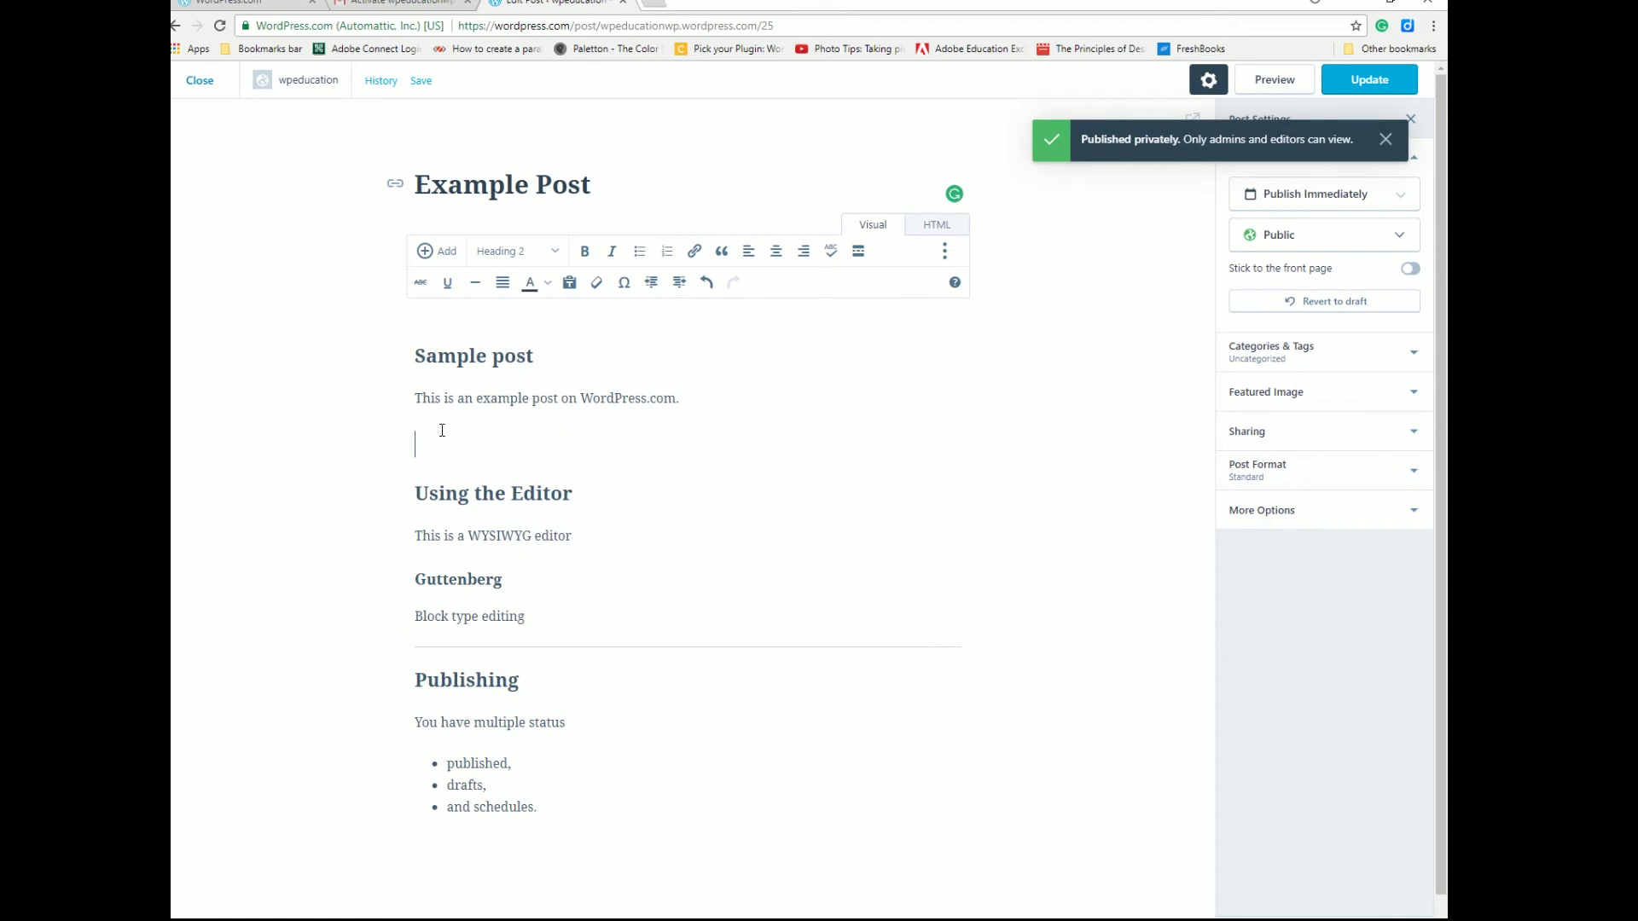
{"action": "left_click", "coordinate": [476, 284]}
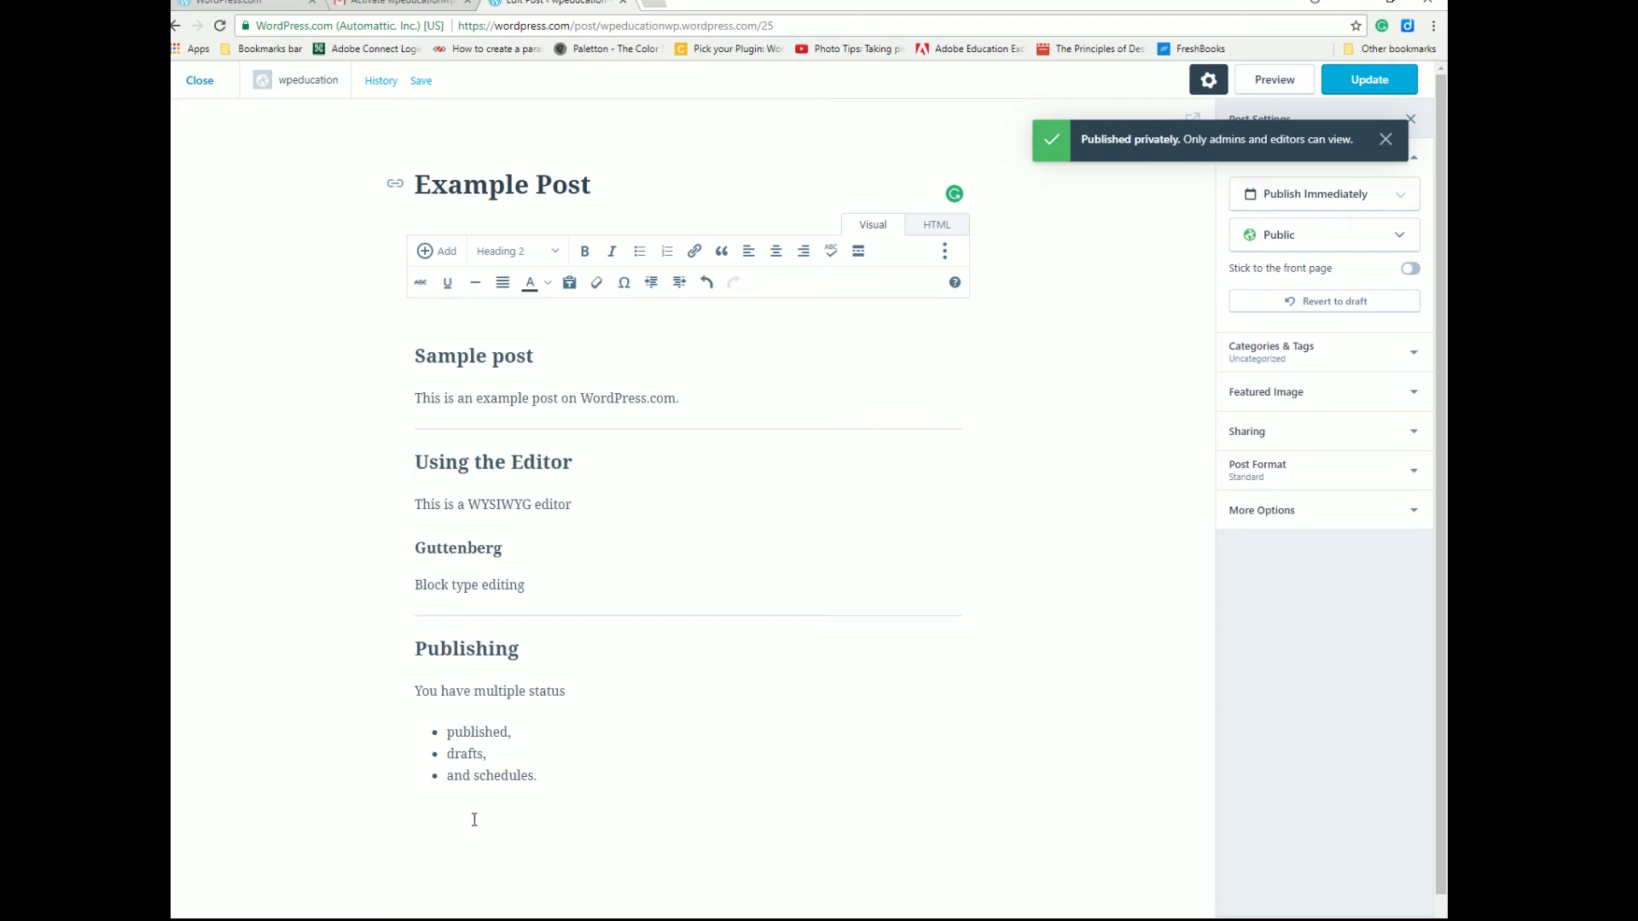
Look over the special characters available for the post without inserting one
{"action": "left_click", "coordinate": [623, 288]}
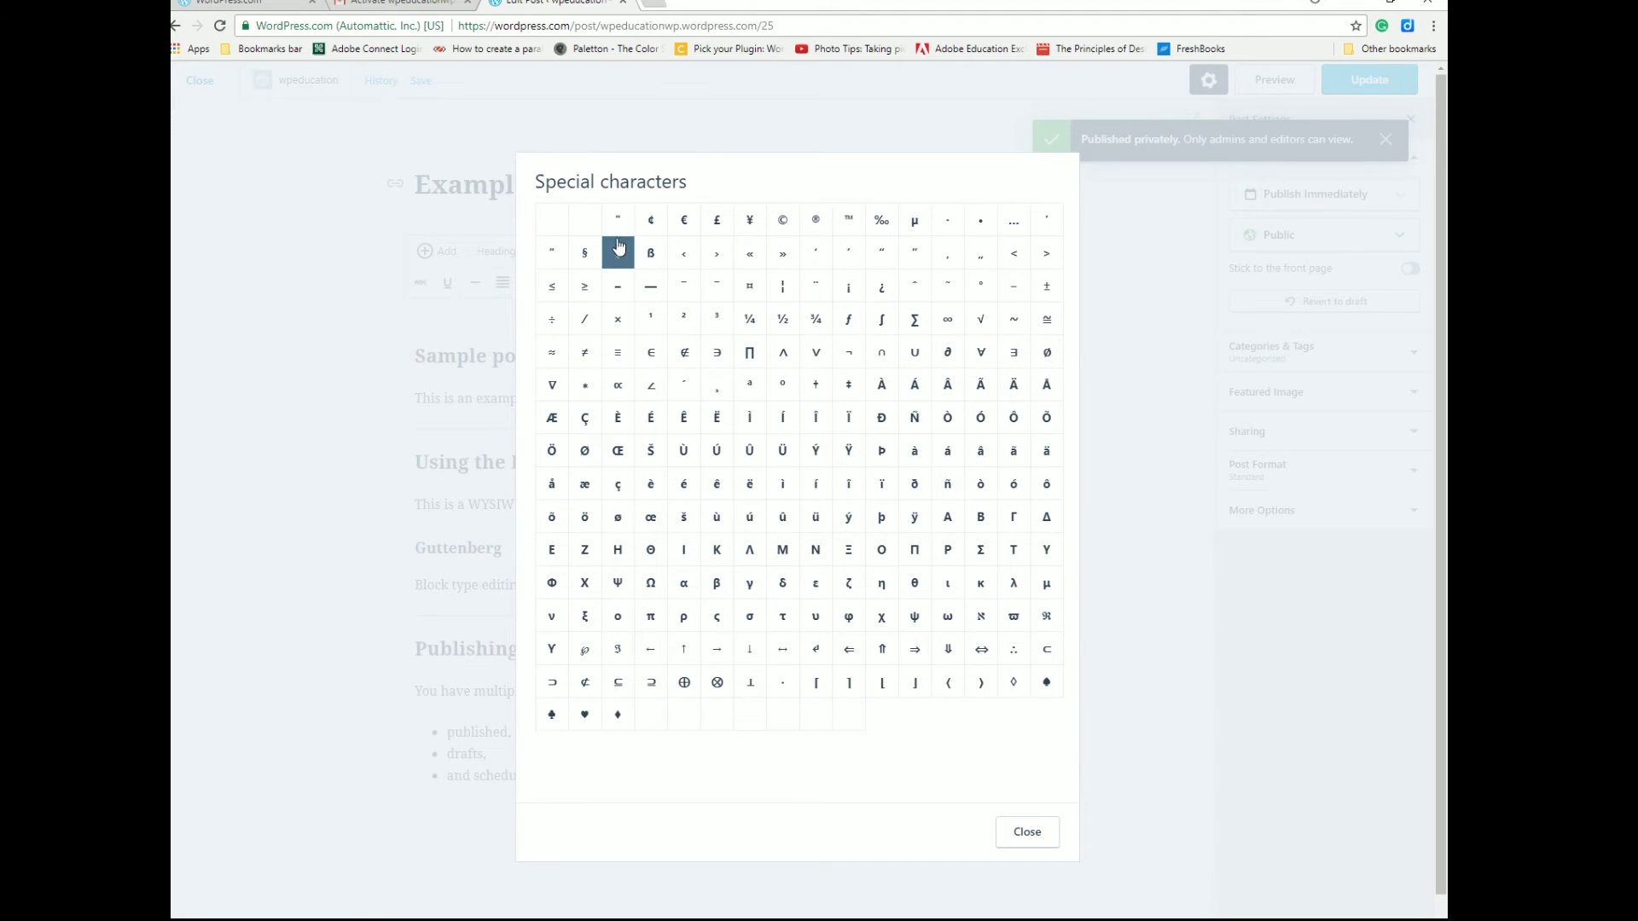
{"action": "left_click", "coordinate": [1027, 830]}
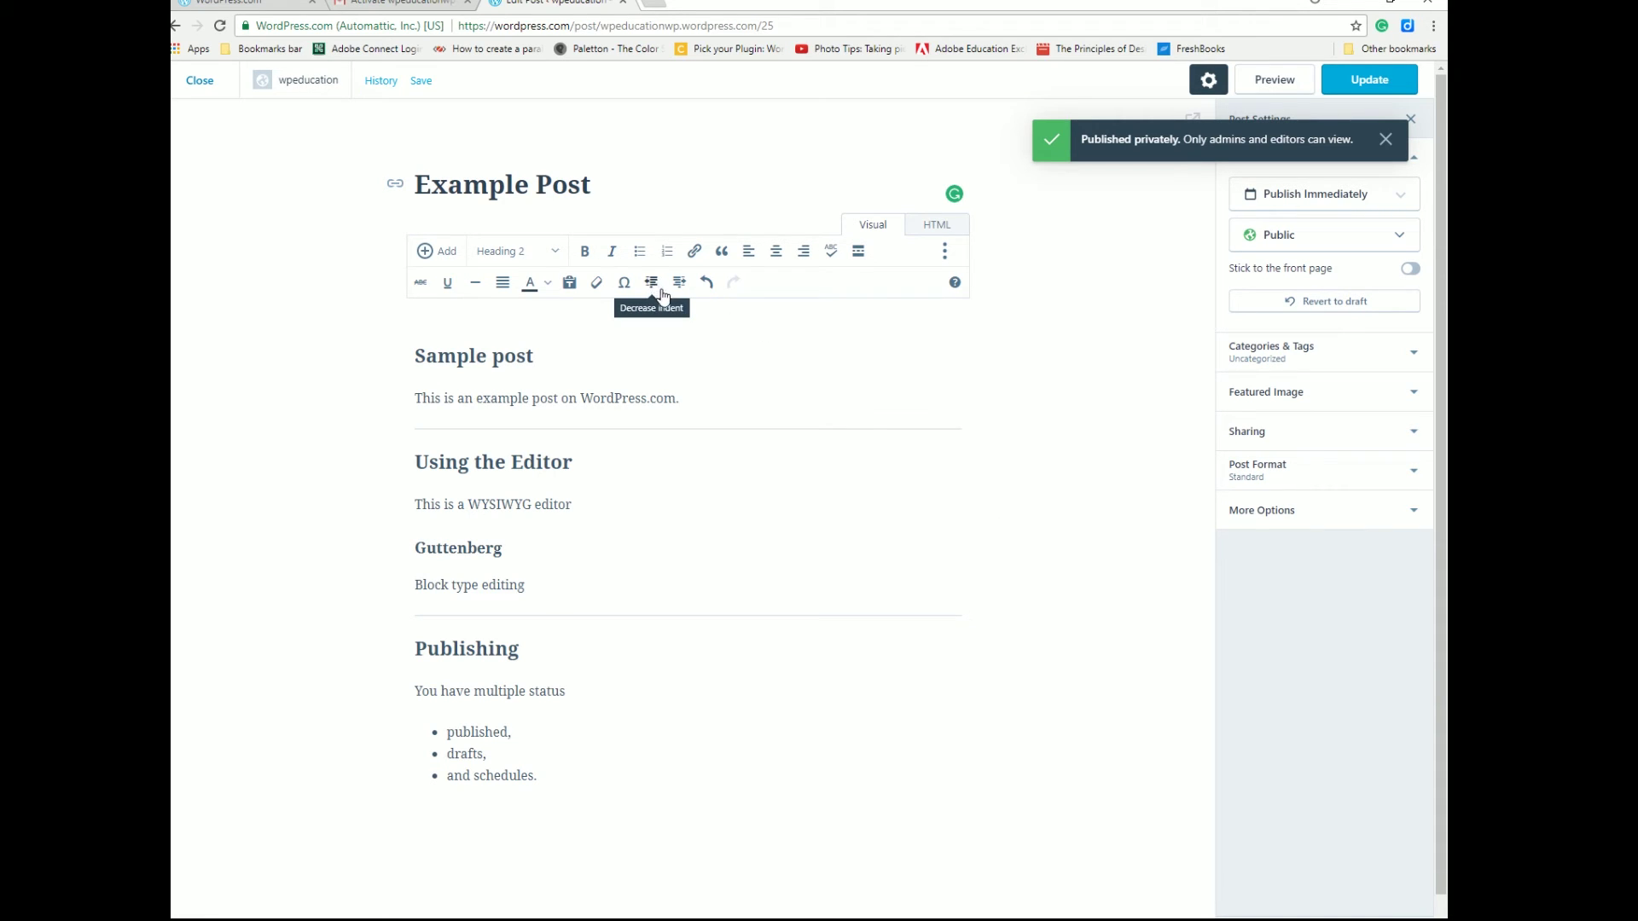
Decrease the indent of the three status items and restore them to a bulleted list
{"action": "left_click_drag", "start_coordinate": [450, 735], "coordinate": [552, 794]}
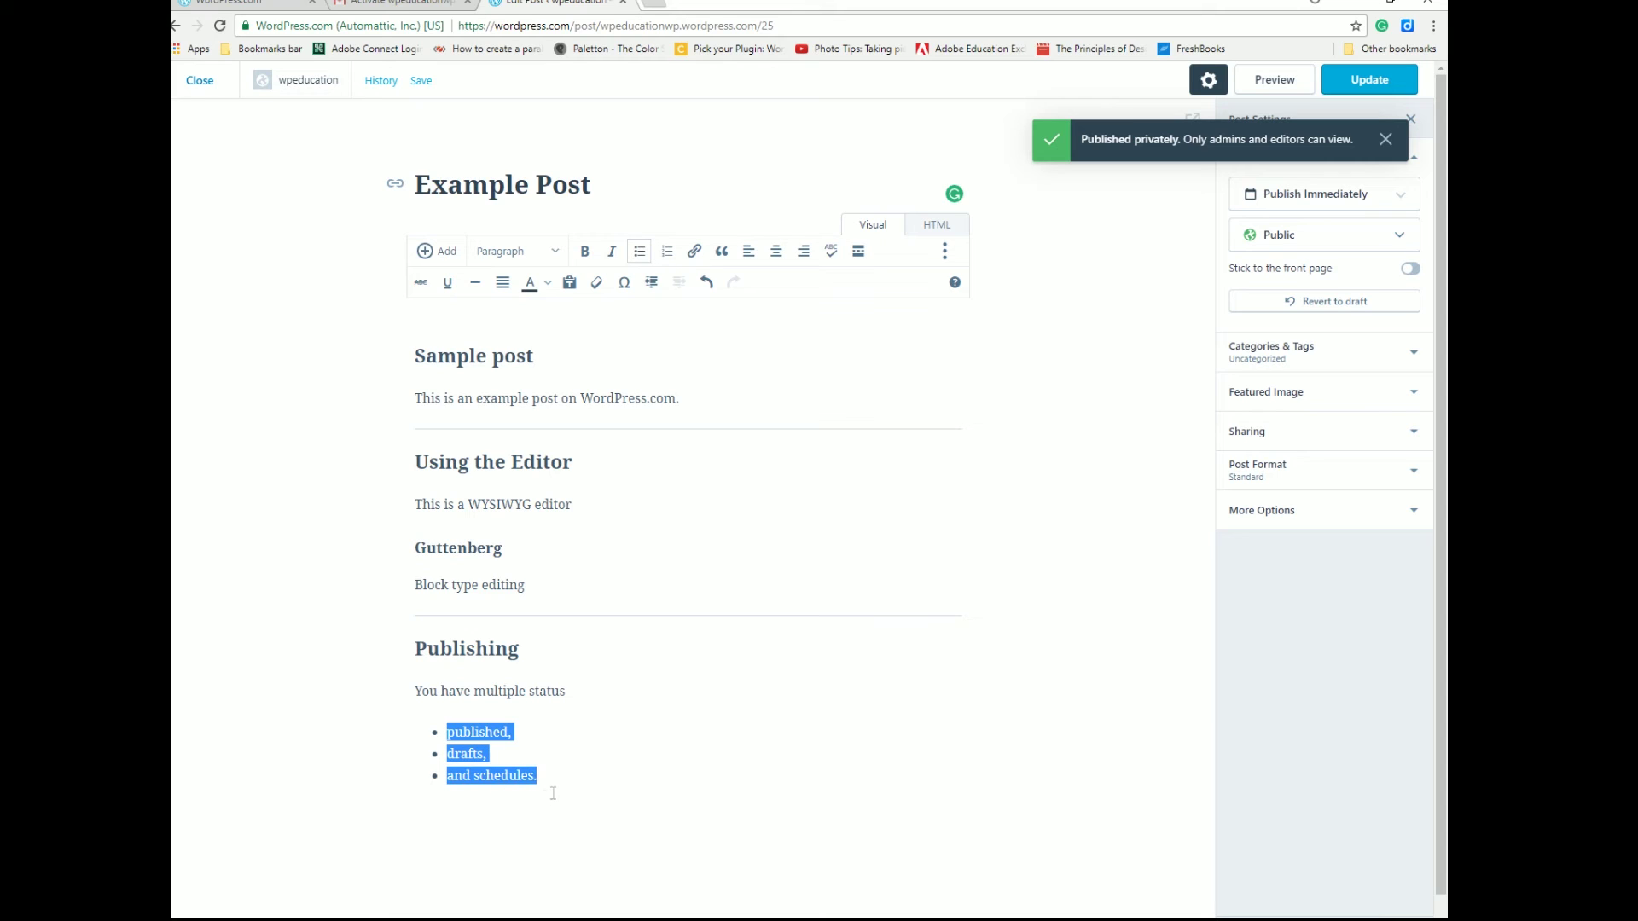
{"action": "left_click", "coordinate": [652, 283]}
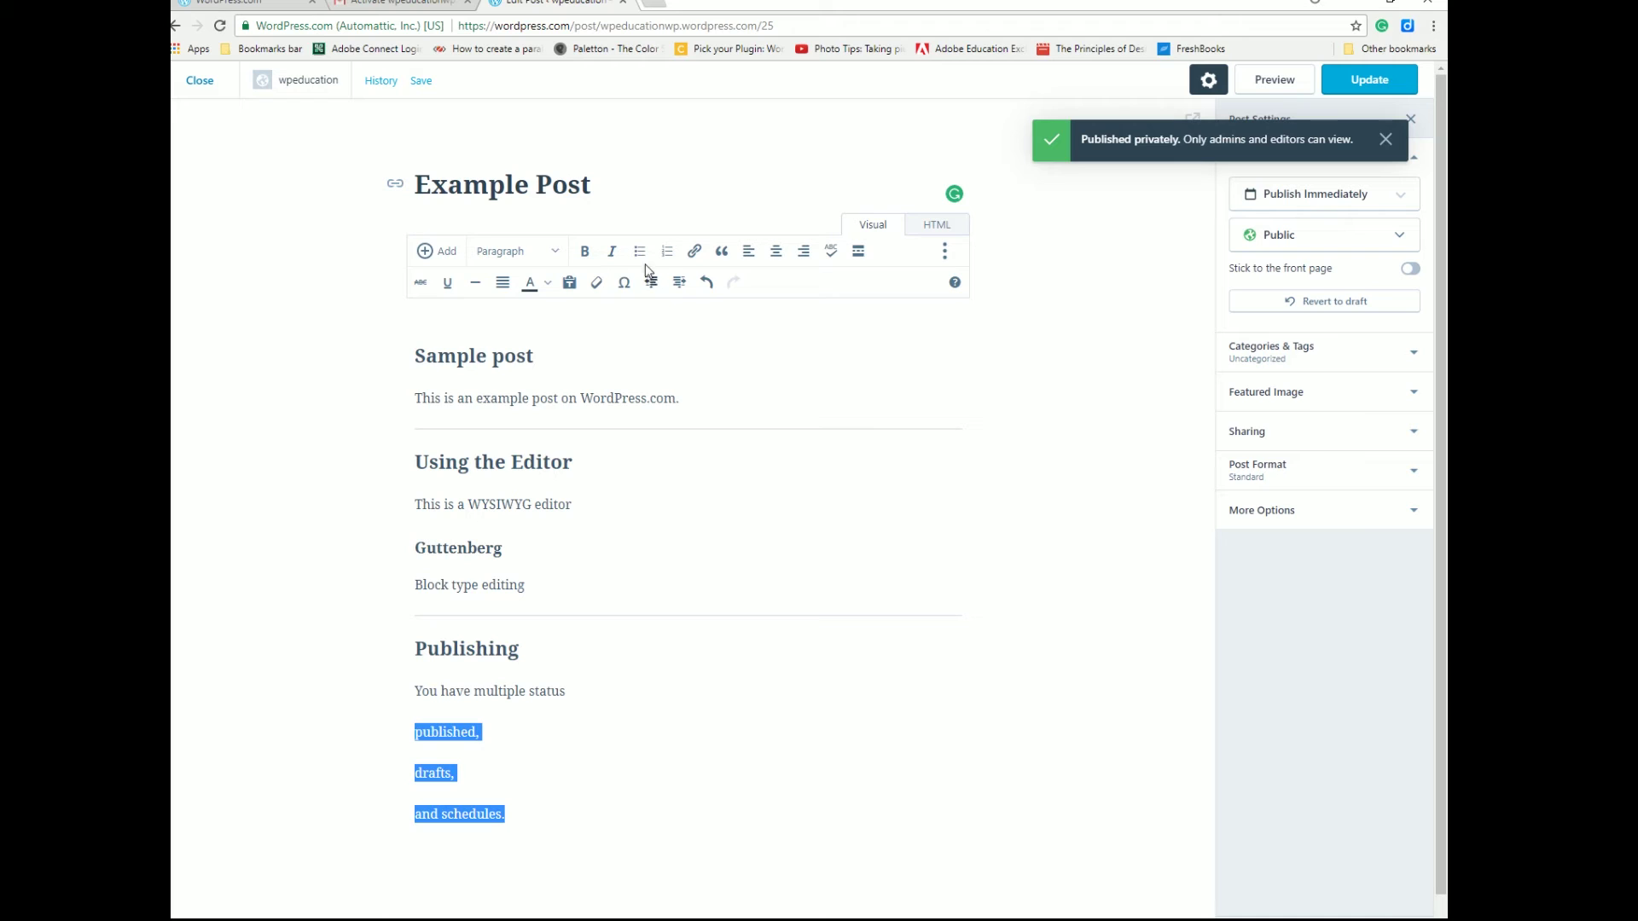
{"action": "left_click", "coordinate": [640, 251]}
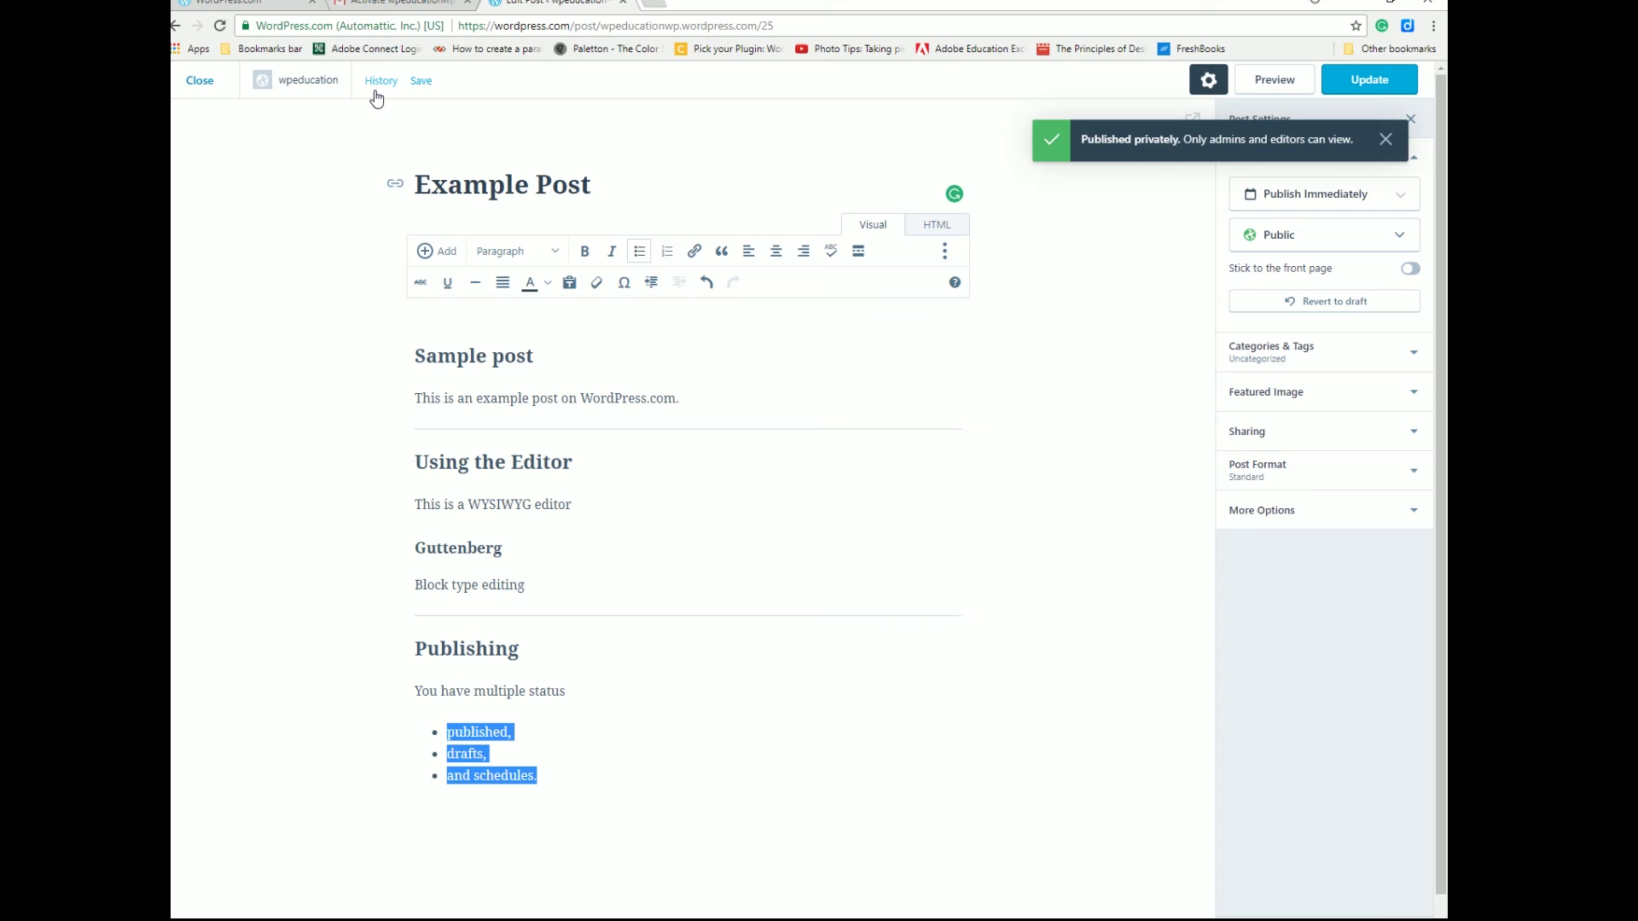
Dismiss the publishing notice and update Example Post with the current edits
{"action": "left_click", "coordinate": [1383, 139]}
{"action": "left_click", "coordinate": [1372, 81]}
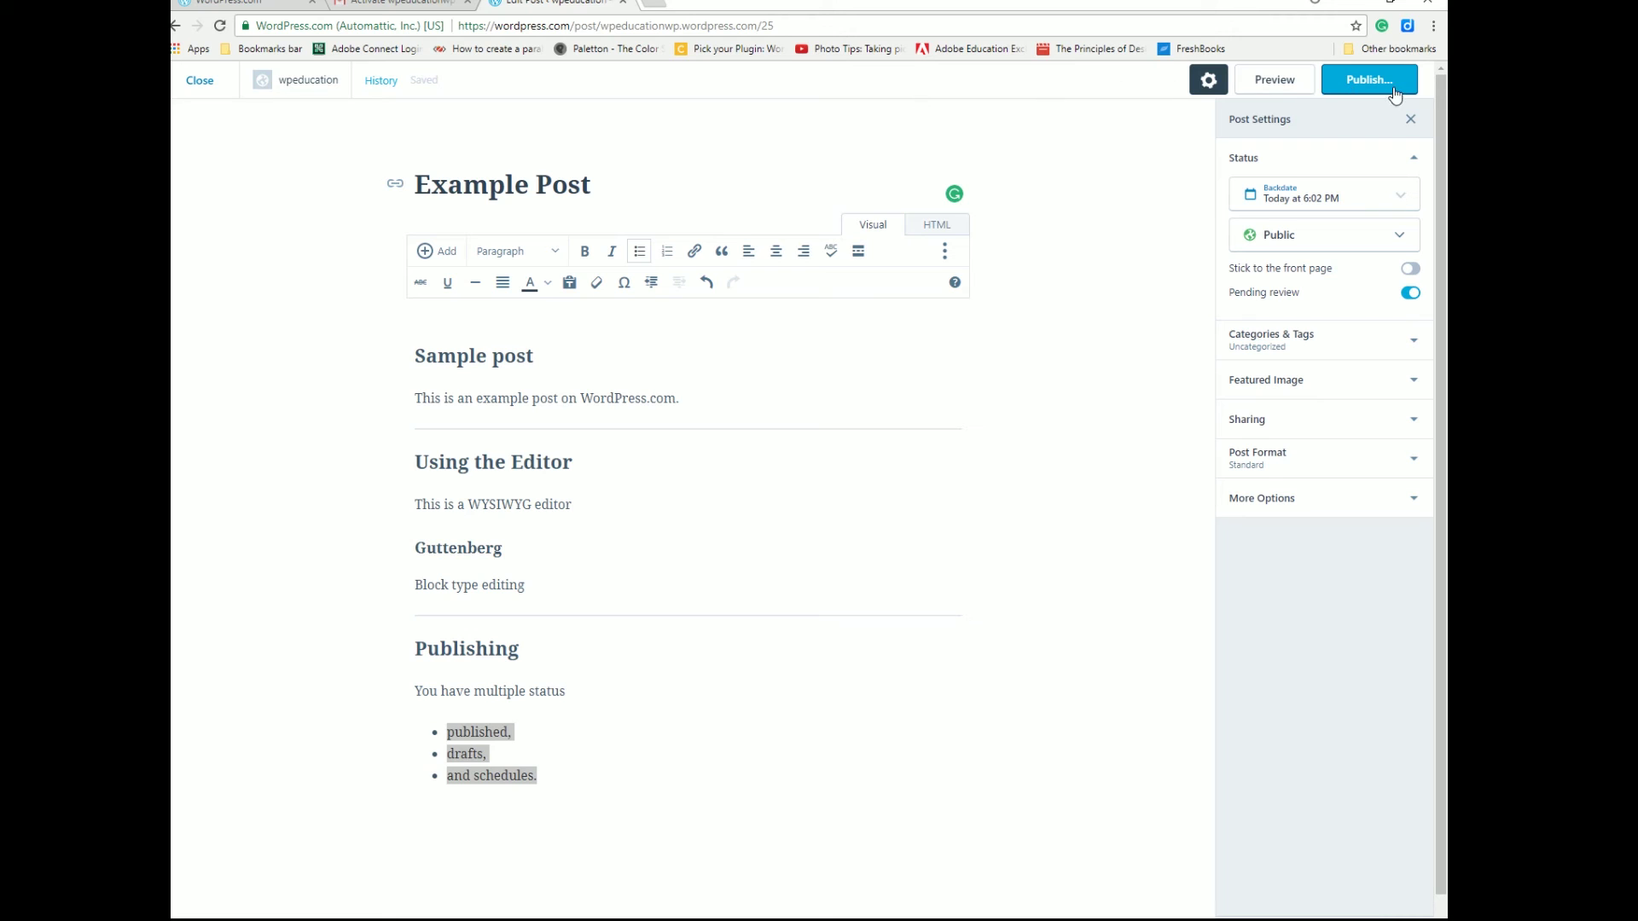
Preview the whole Example Post in the desktop layout and check the site's News page for it
{"action": "left_click", "coordinate": [1282, 90]}
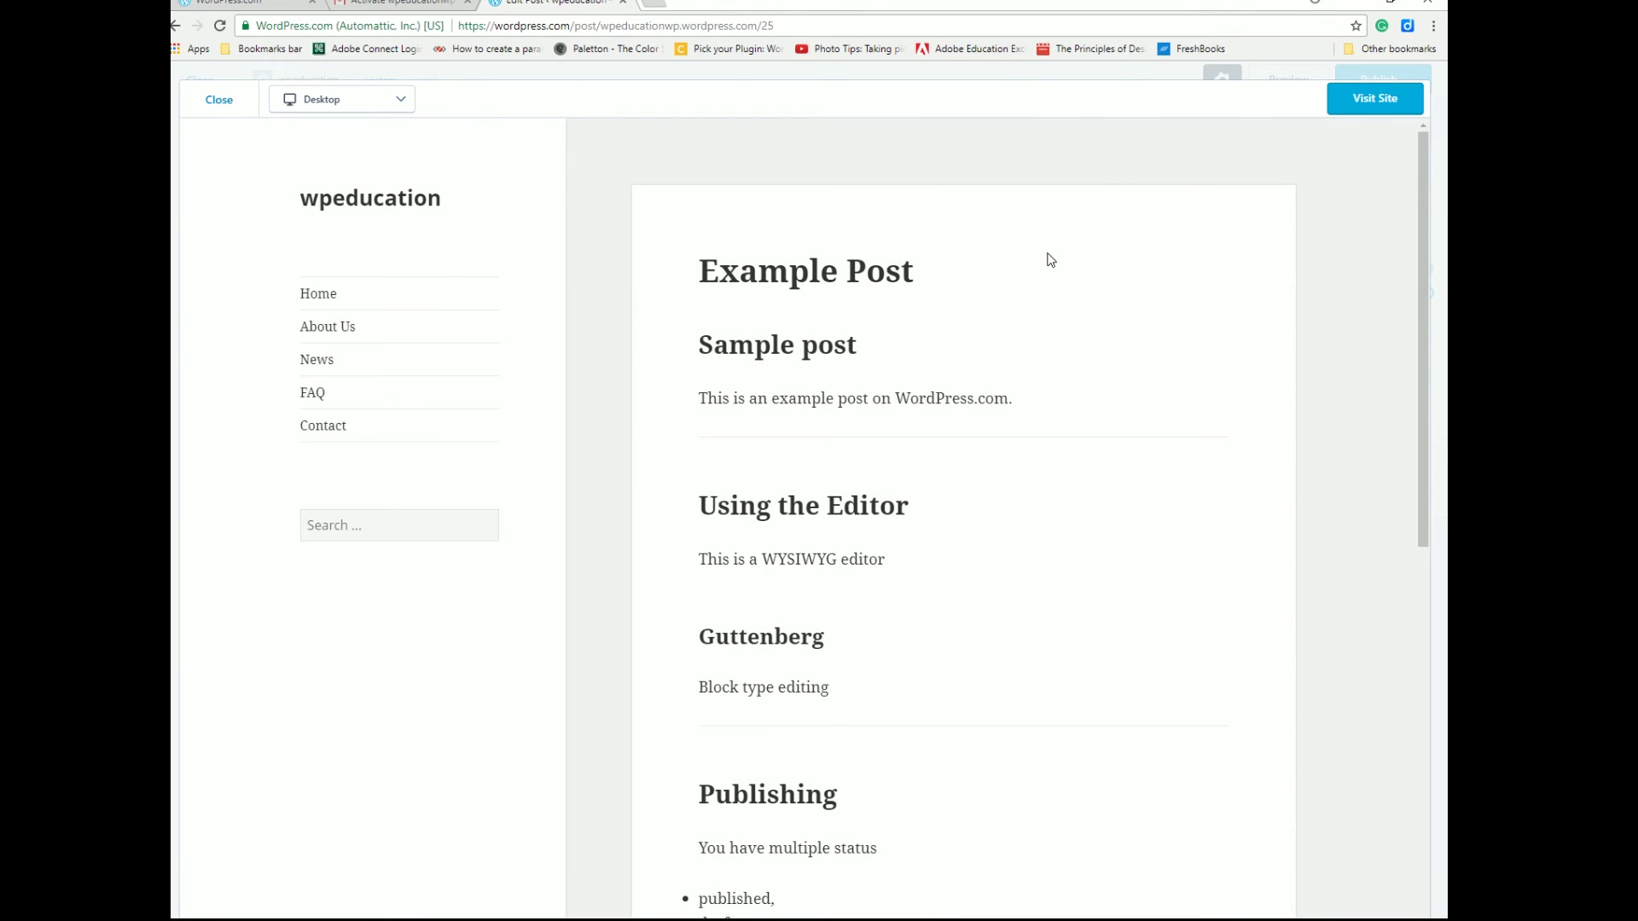
{"action": "scroll", "coordinate": [1050, 259], "scroll_direction": "down", "scroll_amount": 3}
{"action": "scroll", "coordinate": [1065, 537], "scroll_direction": "up", "scroll_amount": 3}
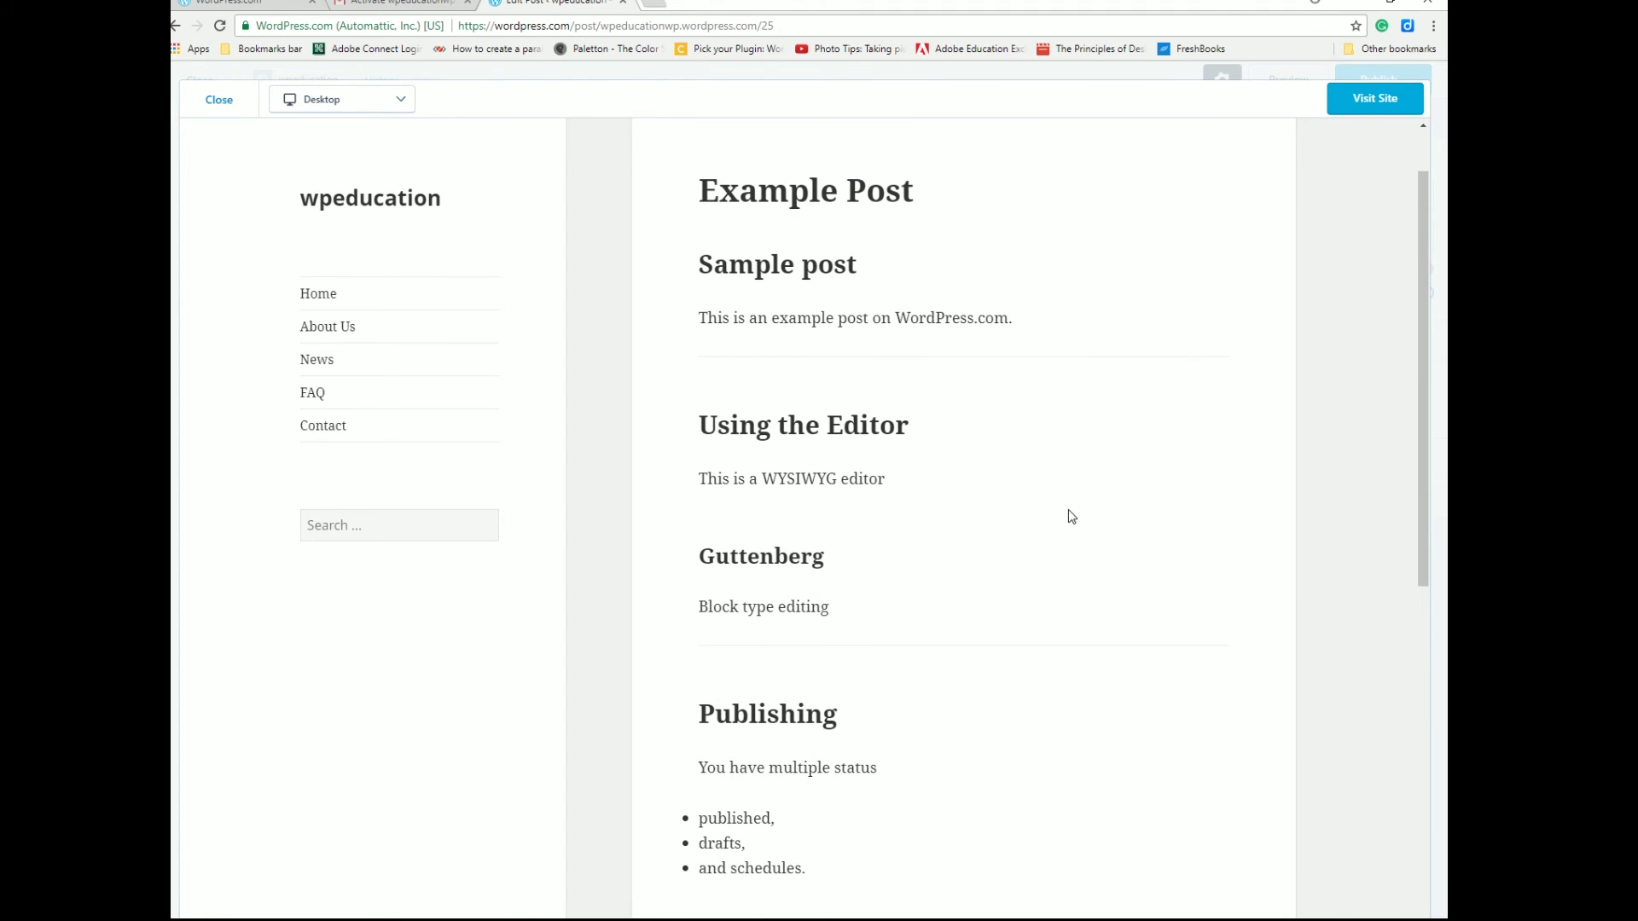
{"action": "scroll", "coordinate": [1032, 268], "scroll_direction": "up", "scroll_amount": 1}
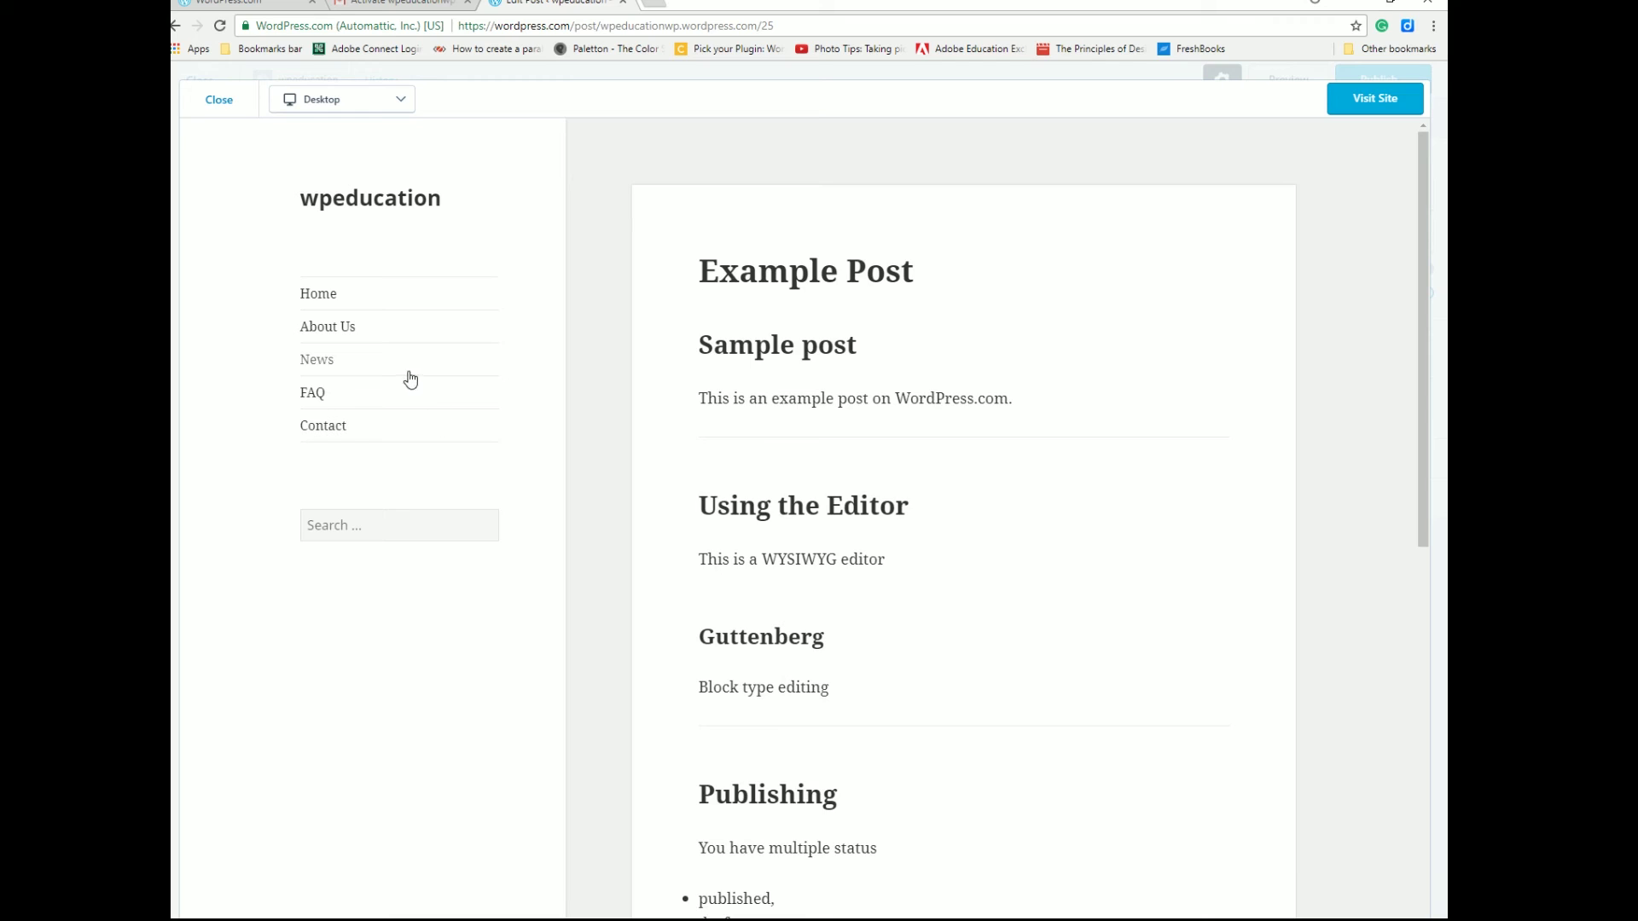
{"action": "left_click", "coordinate": [317, 359]}
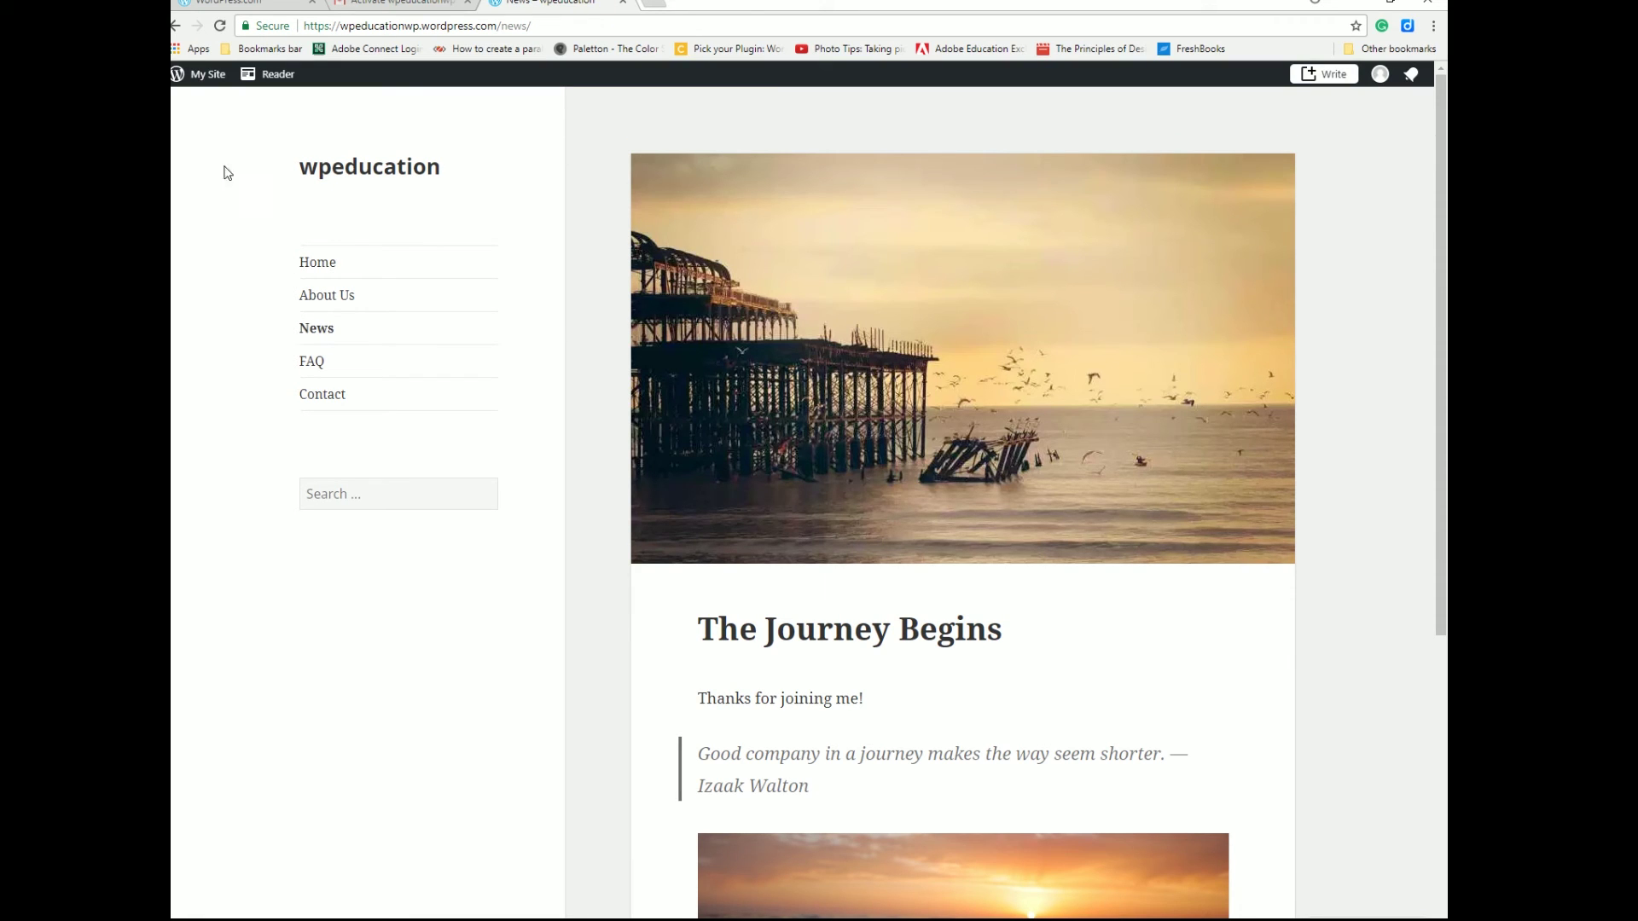
Open Example Post for editing from the site's draft blog posts
{"action": "left_click", "coordinate": [204, 77]}
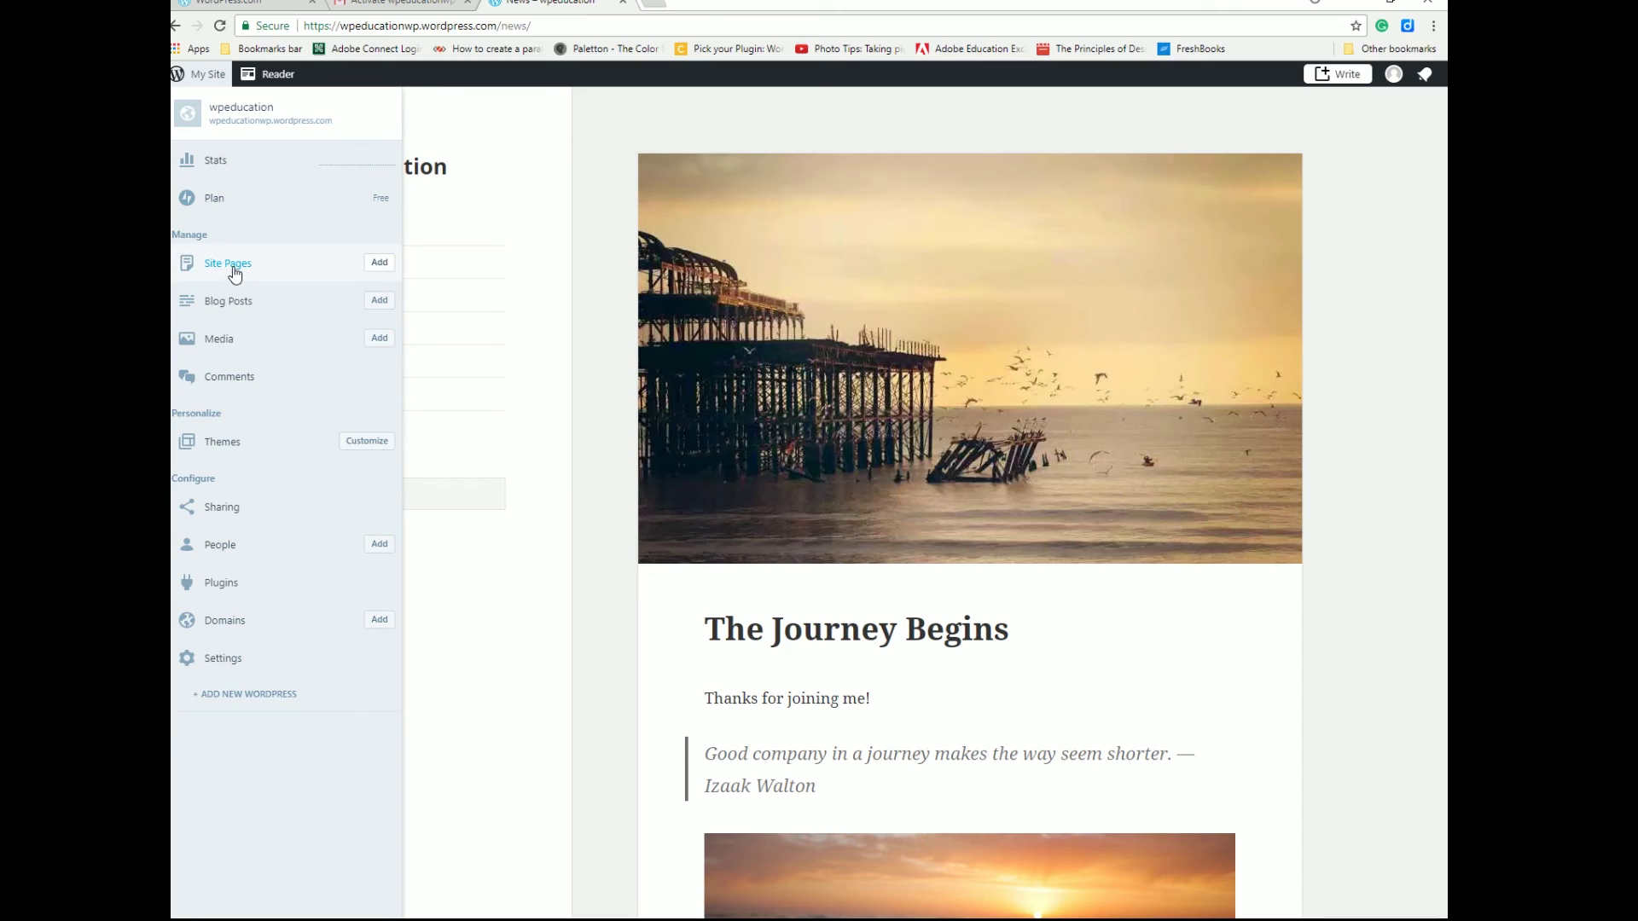
{"action": "left_click", "coordinate": [182, 303]}
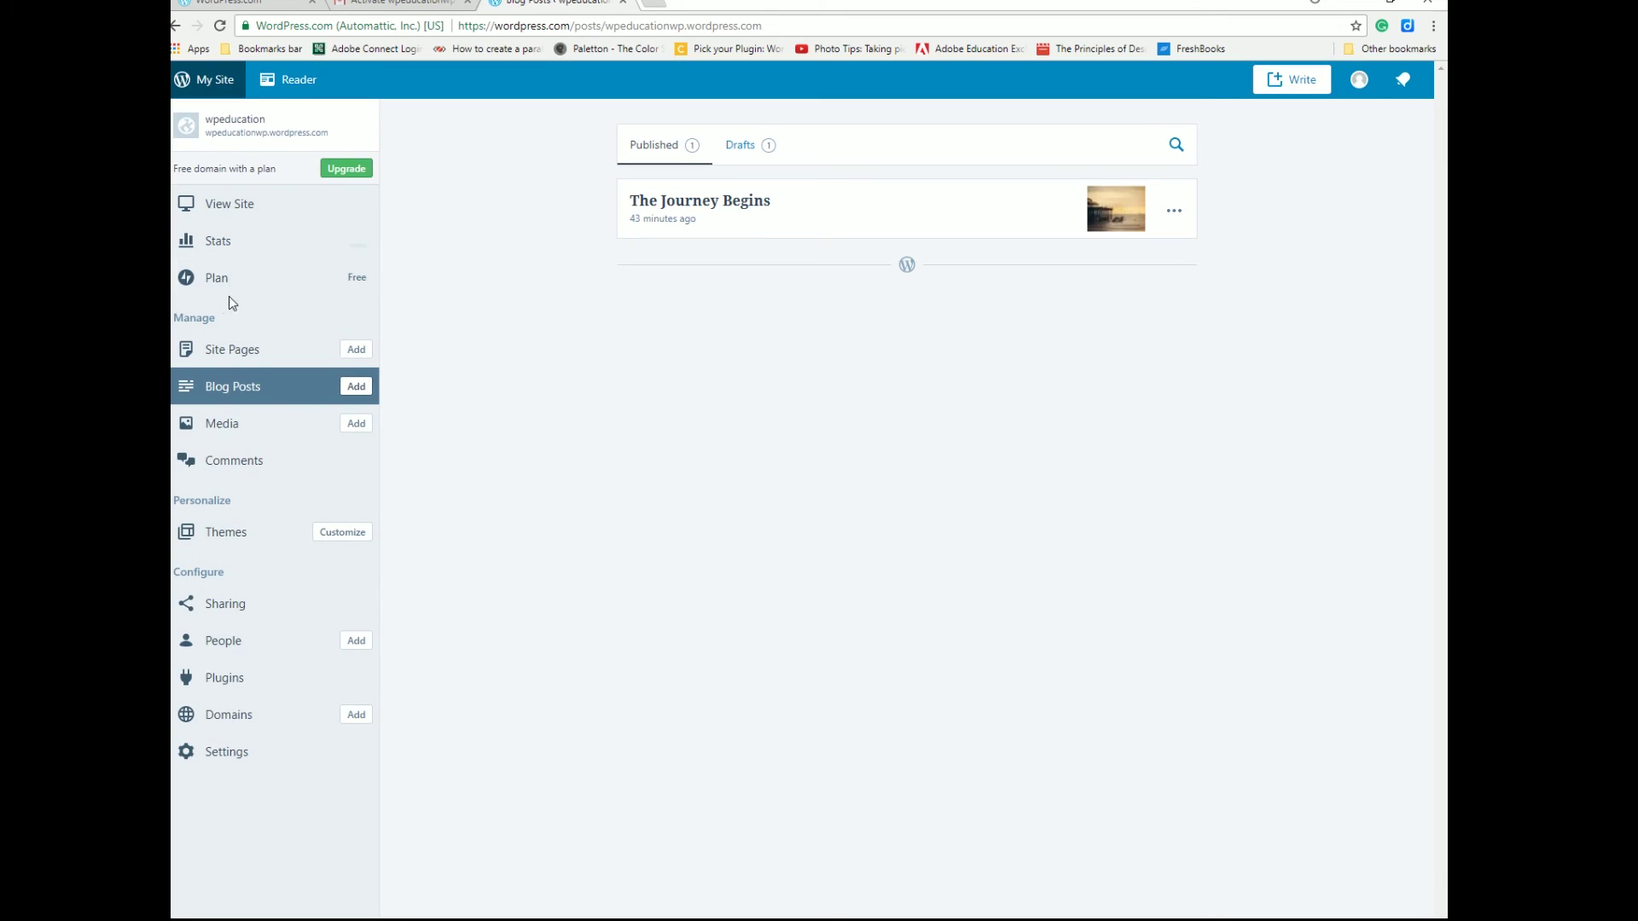
{"action": "left_click", "coordinate": [739, 150]}
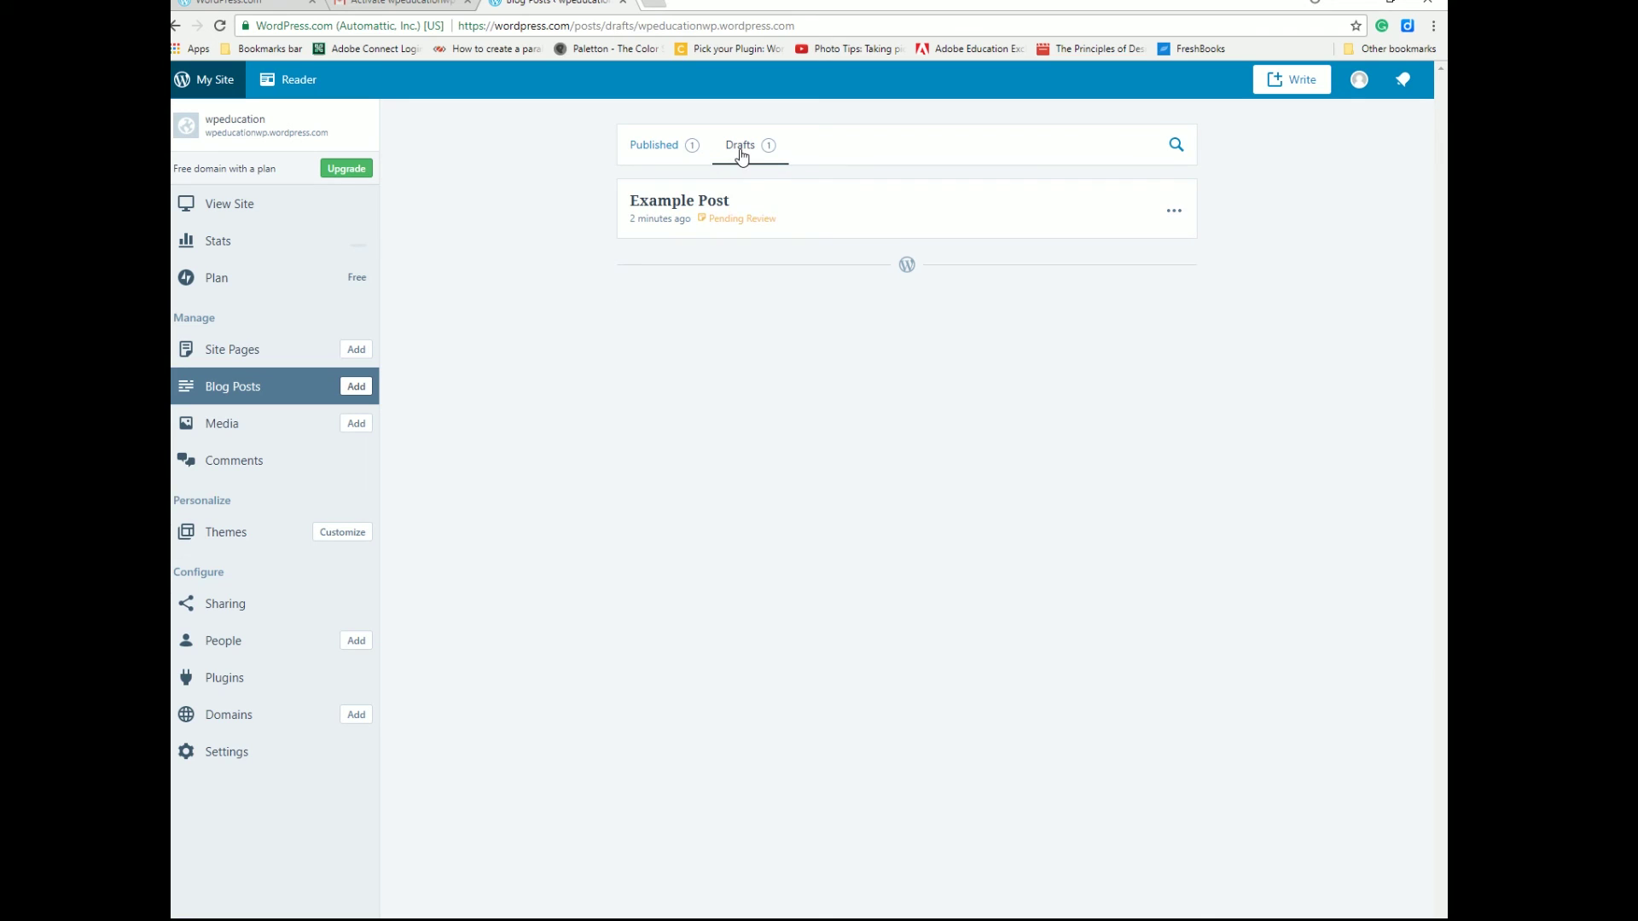
{"action": "left_click", "coordinate": [735, 224]}
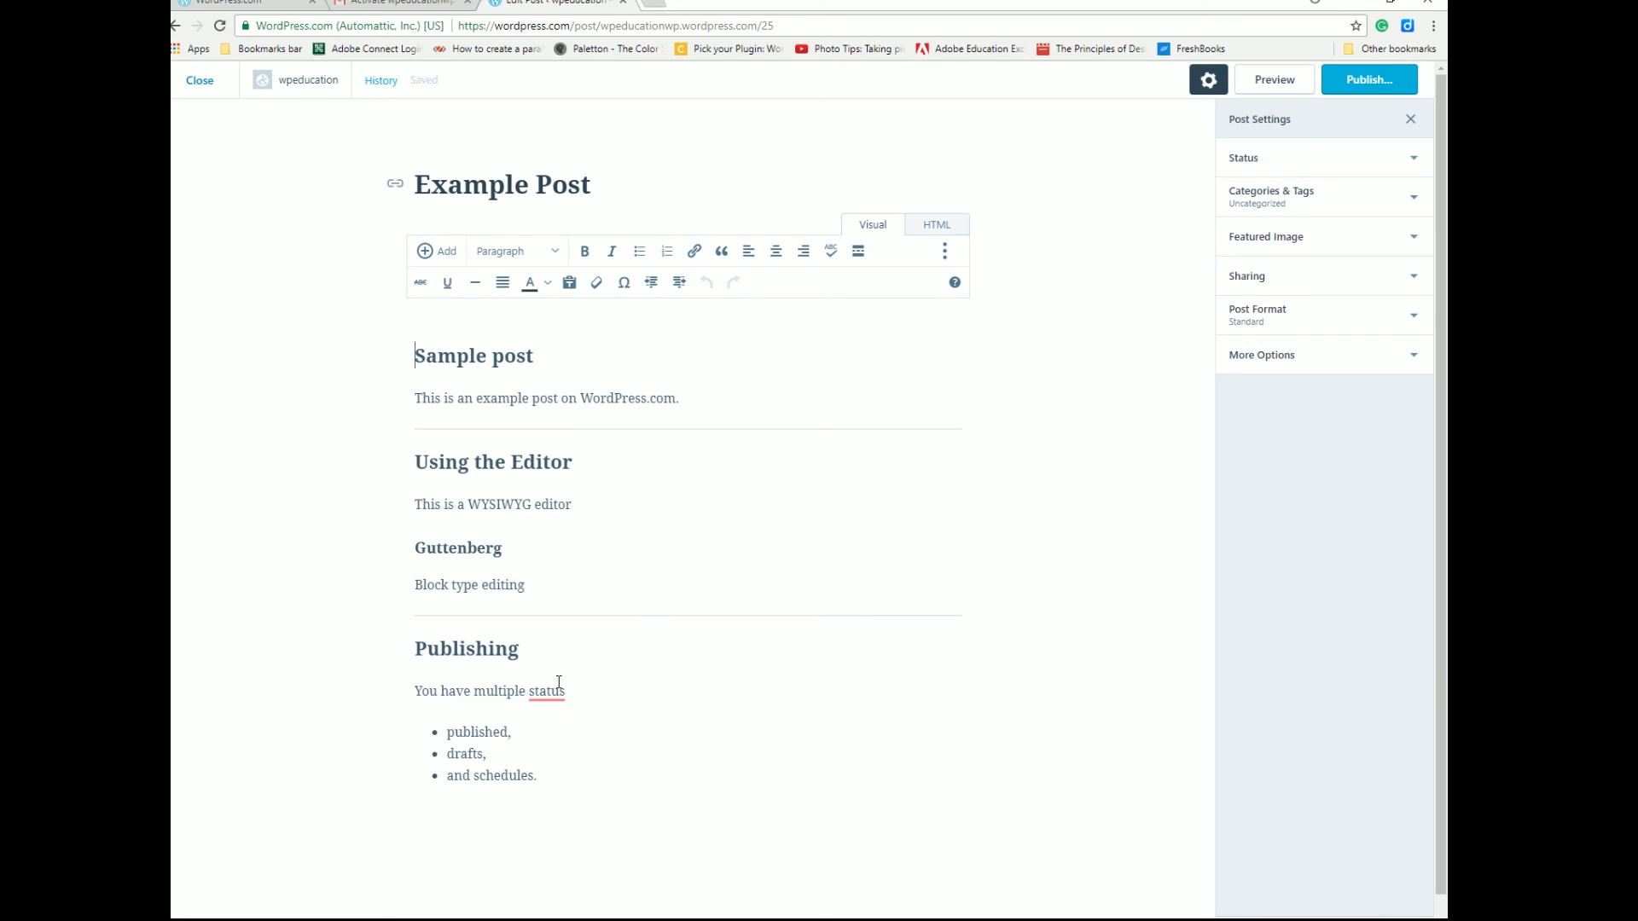
Correct "status" to the suggested "statuses" in the sentence under the Publishing heading
{"action": "mouse_move", "coordinate": [558, 682]}
{"action": "left_click", "coordinate": [563, 746]}
Turn off Pending review in the post's status settings, publish Example Post with Public visibility, and dismiss the notice
{"action": "left_click", "coordinate": [1403, 159]}
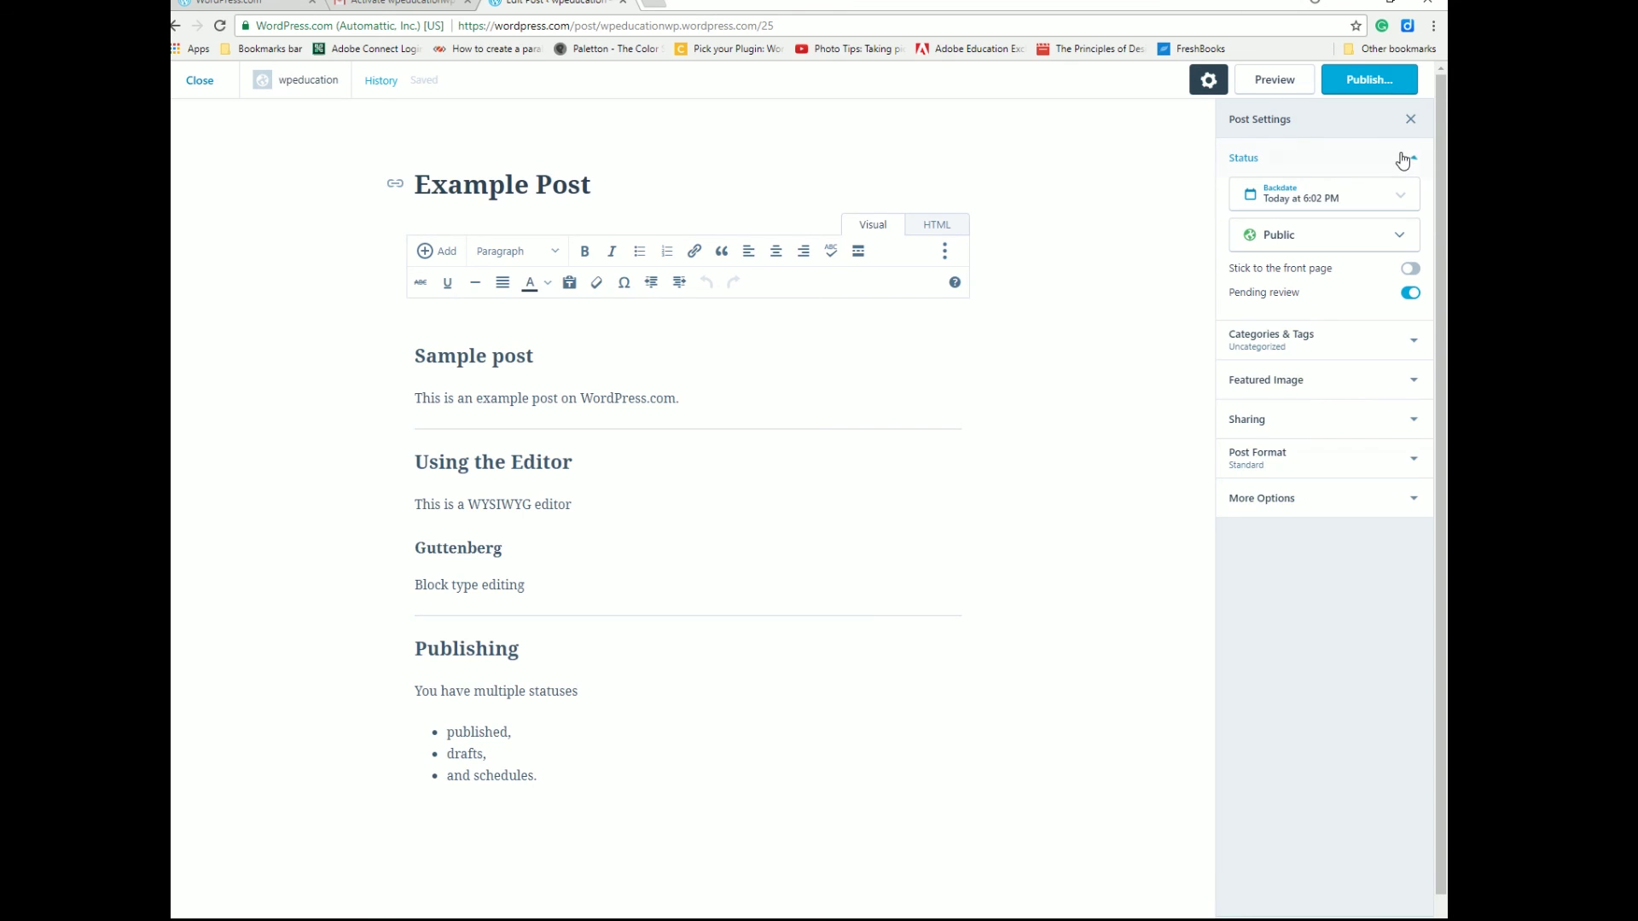
{"action": "left_click", "coordinate": [1410, 295]}
{"action": "left_click", "coordinate": [1391, 85]}
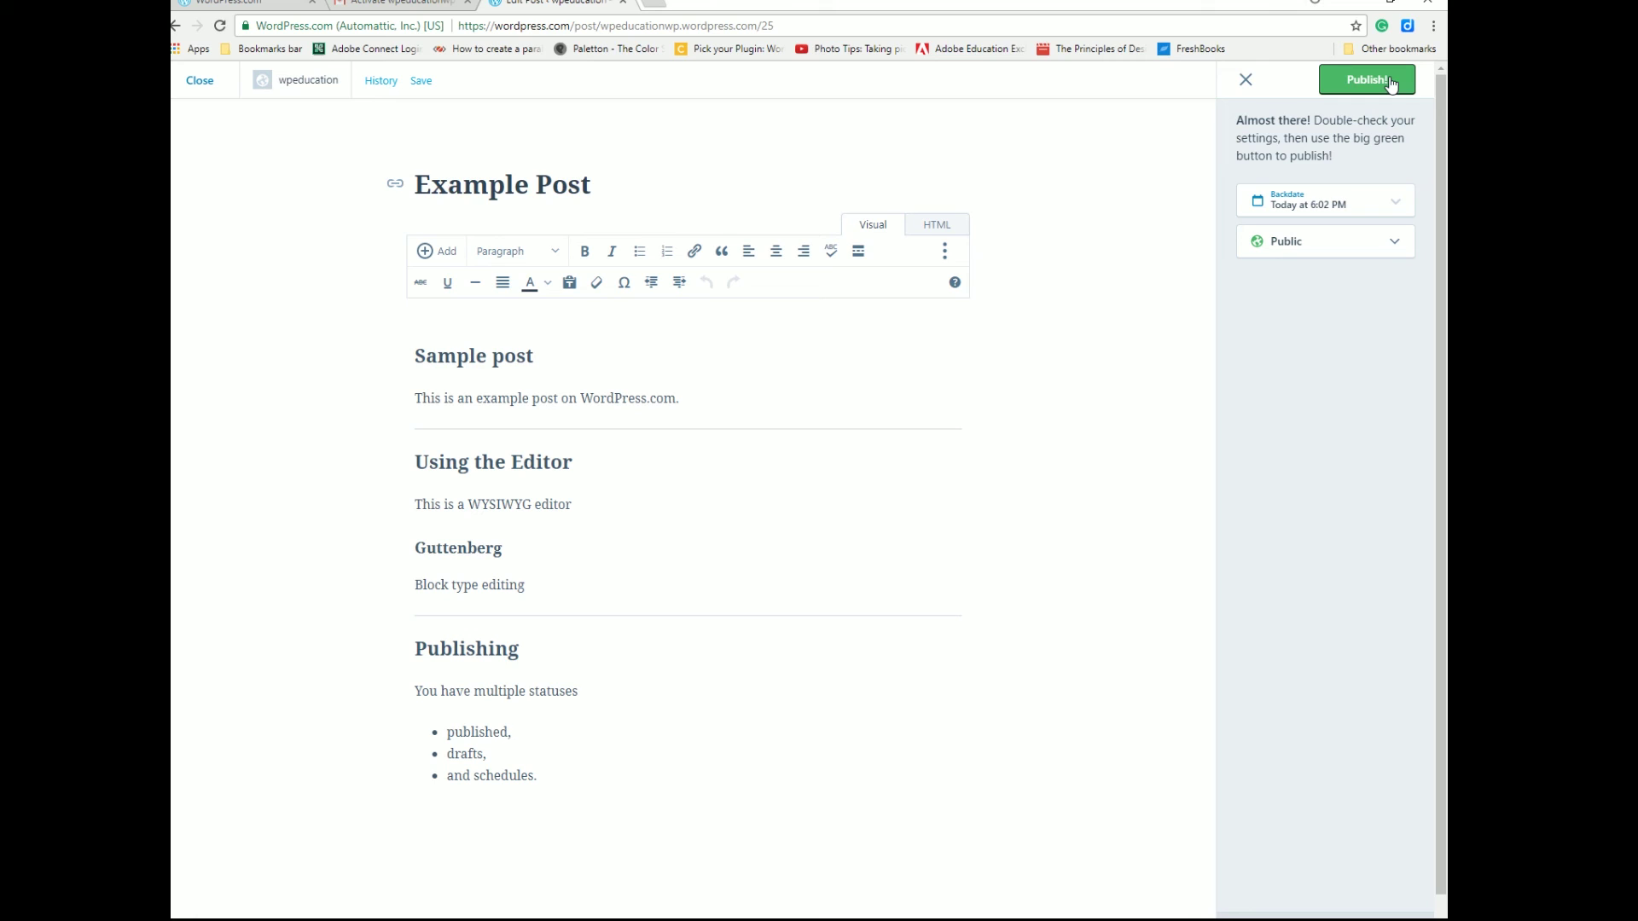
{"action": "left_click", "coordinate": [1391, 83]}
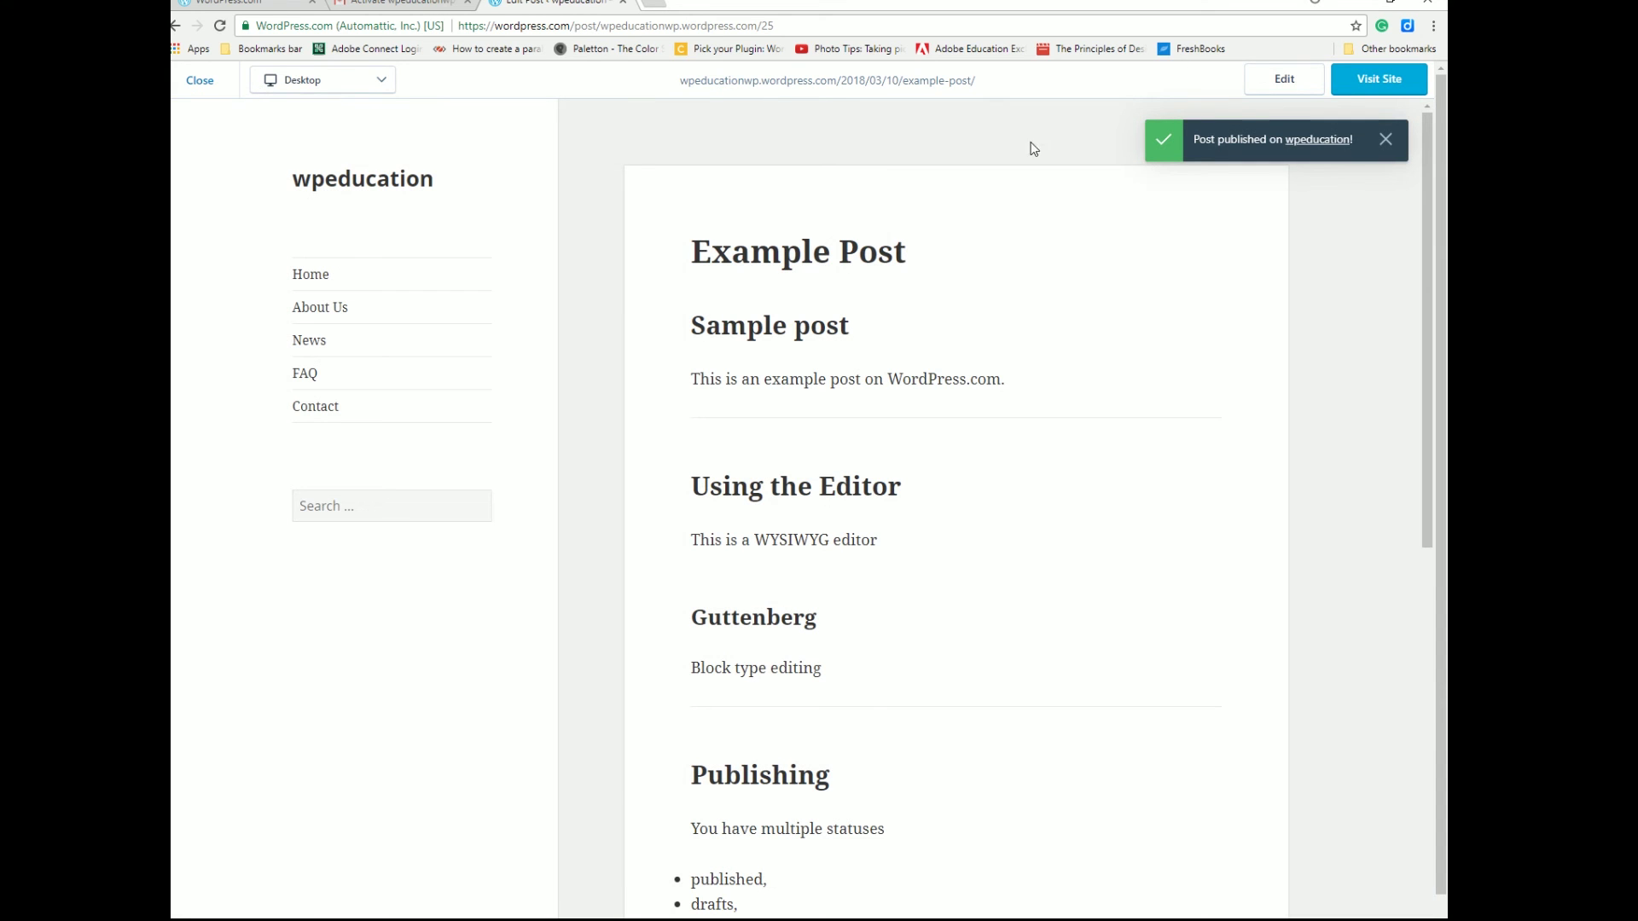
{"action": "left_click", "coordinate": [1383, 140]}
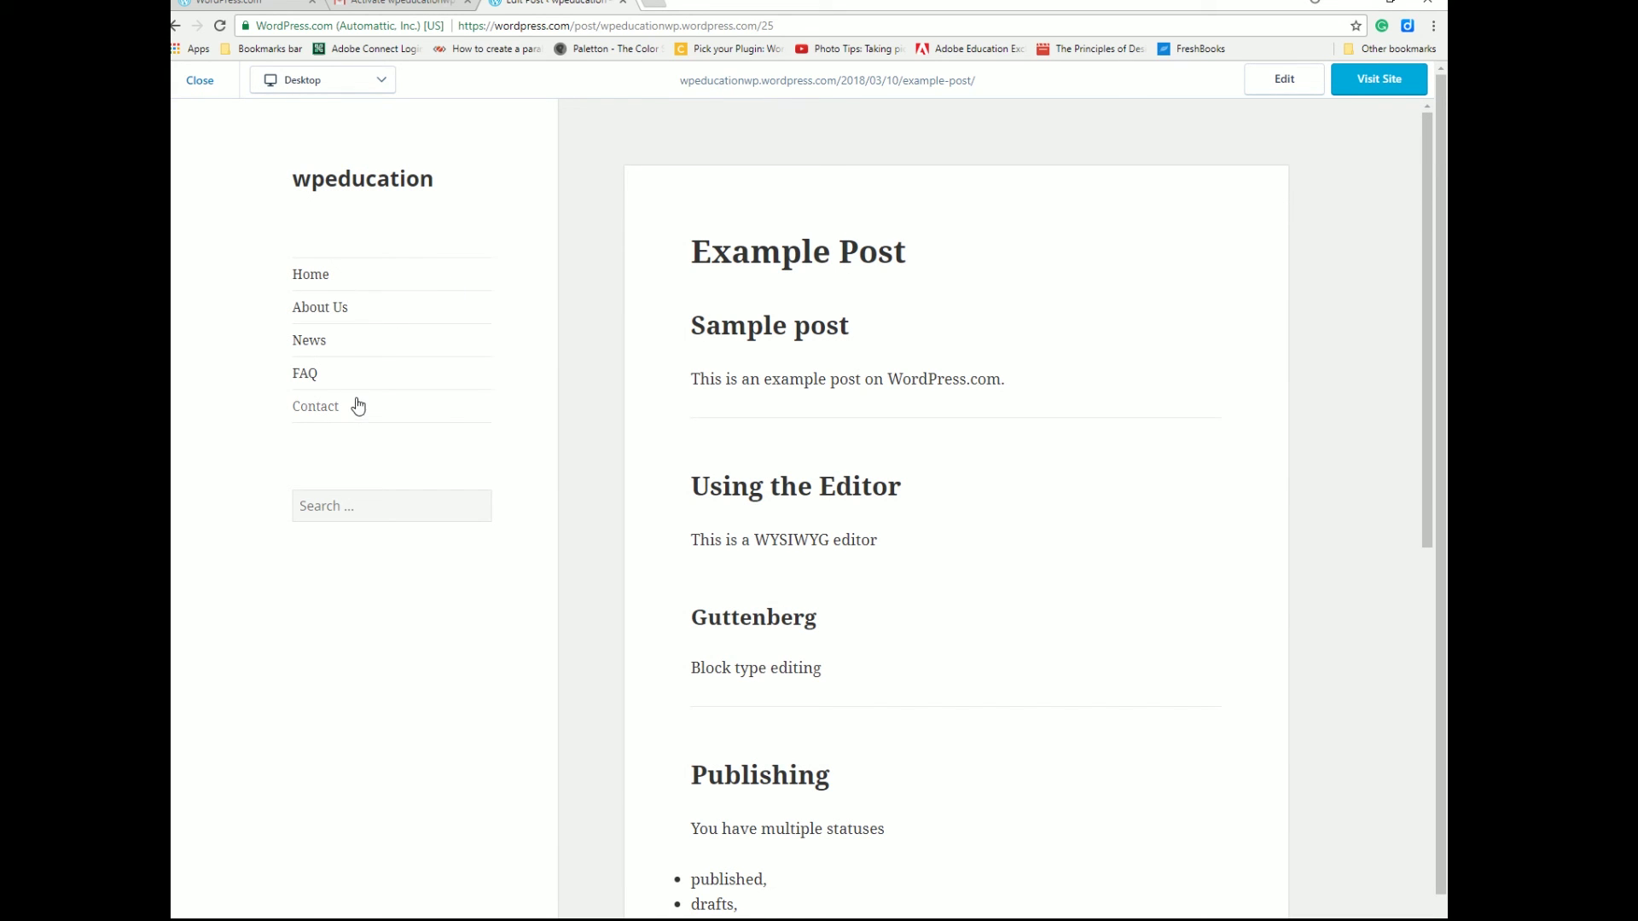
Visit the live wpeducation site and go through its Home, About Us and News pages
{"action": "left_click", "coordinate": [311, 341]}
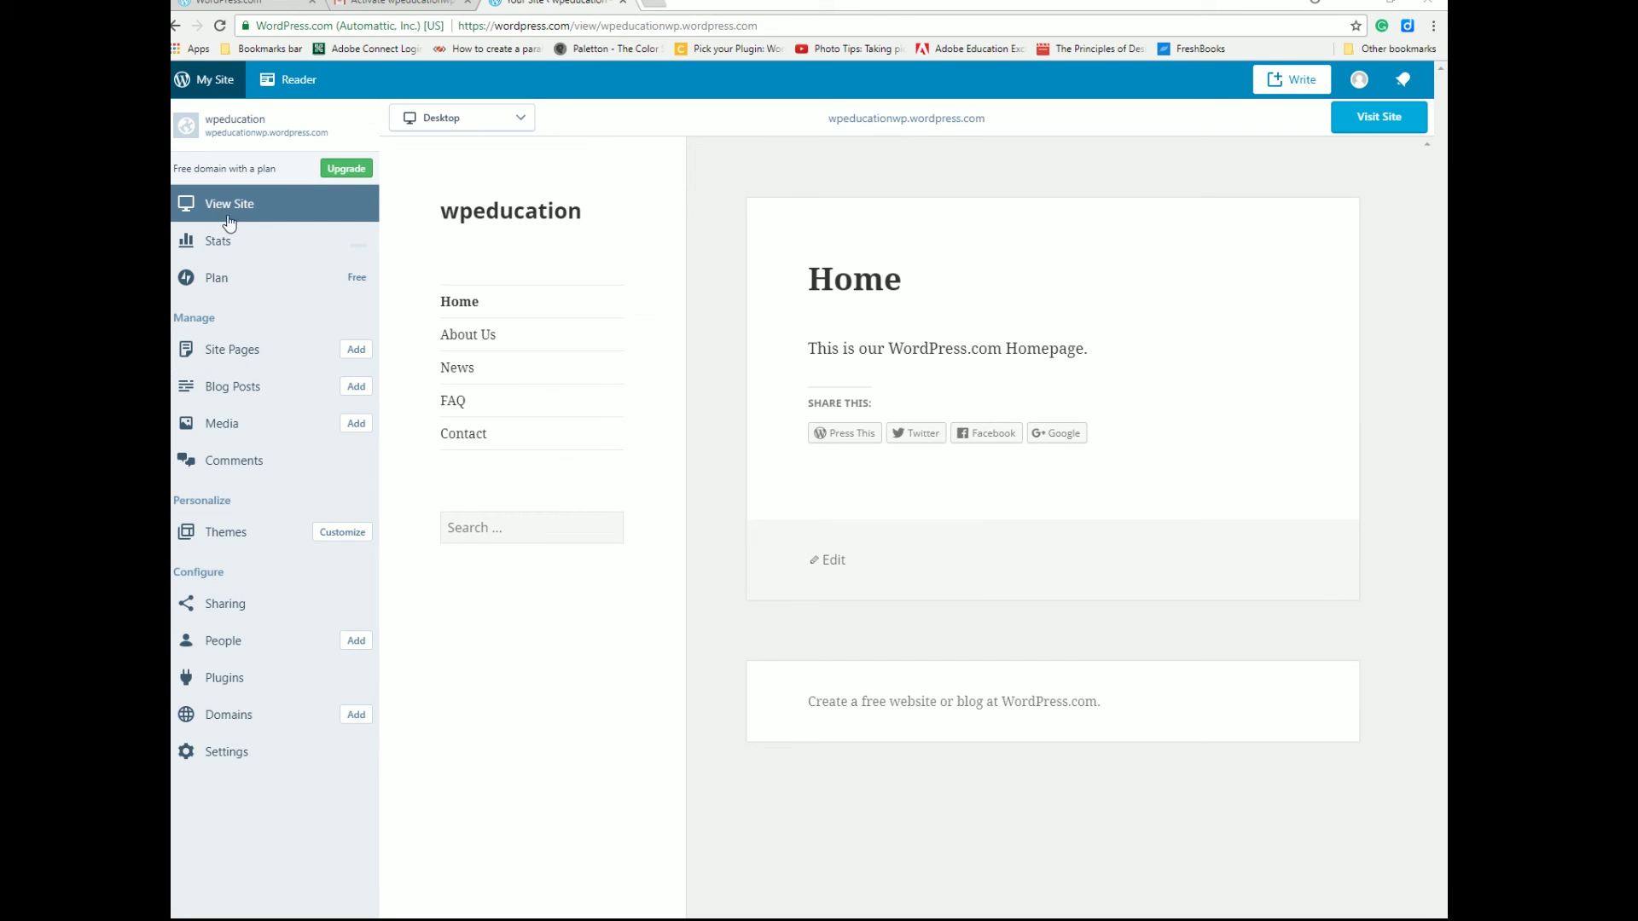
{"action": "left_click", "coordinate": [1387, 119]}
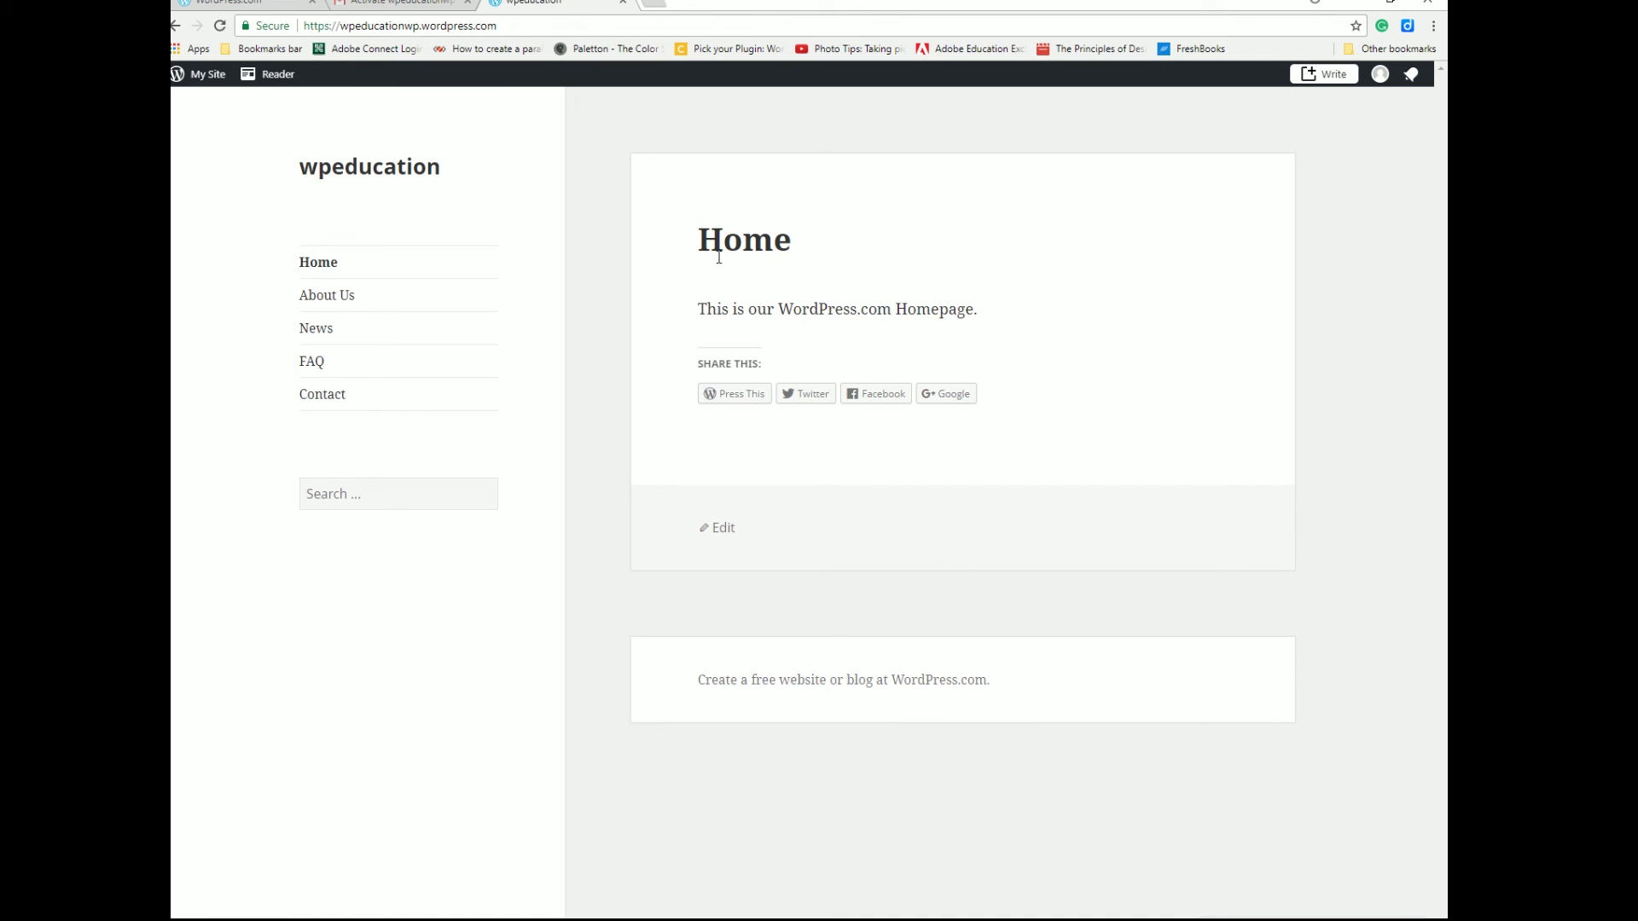
{"action": "left_click", "coordinate": [332, 298]}
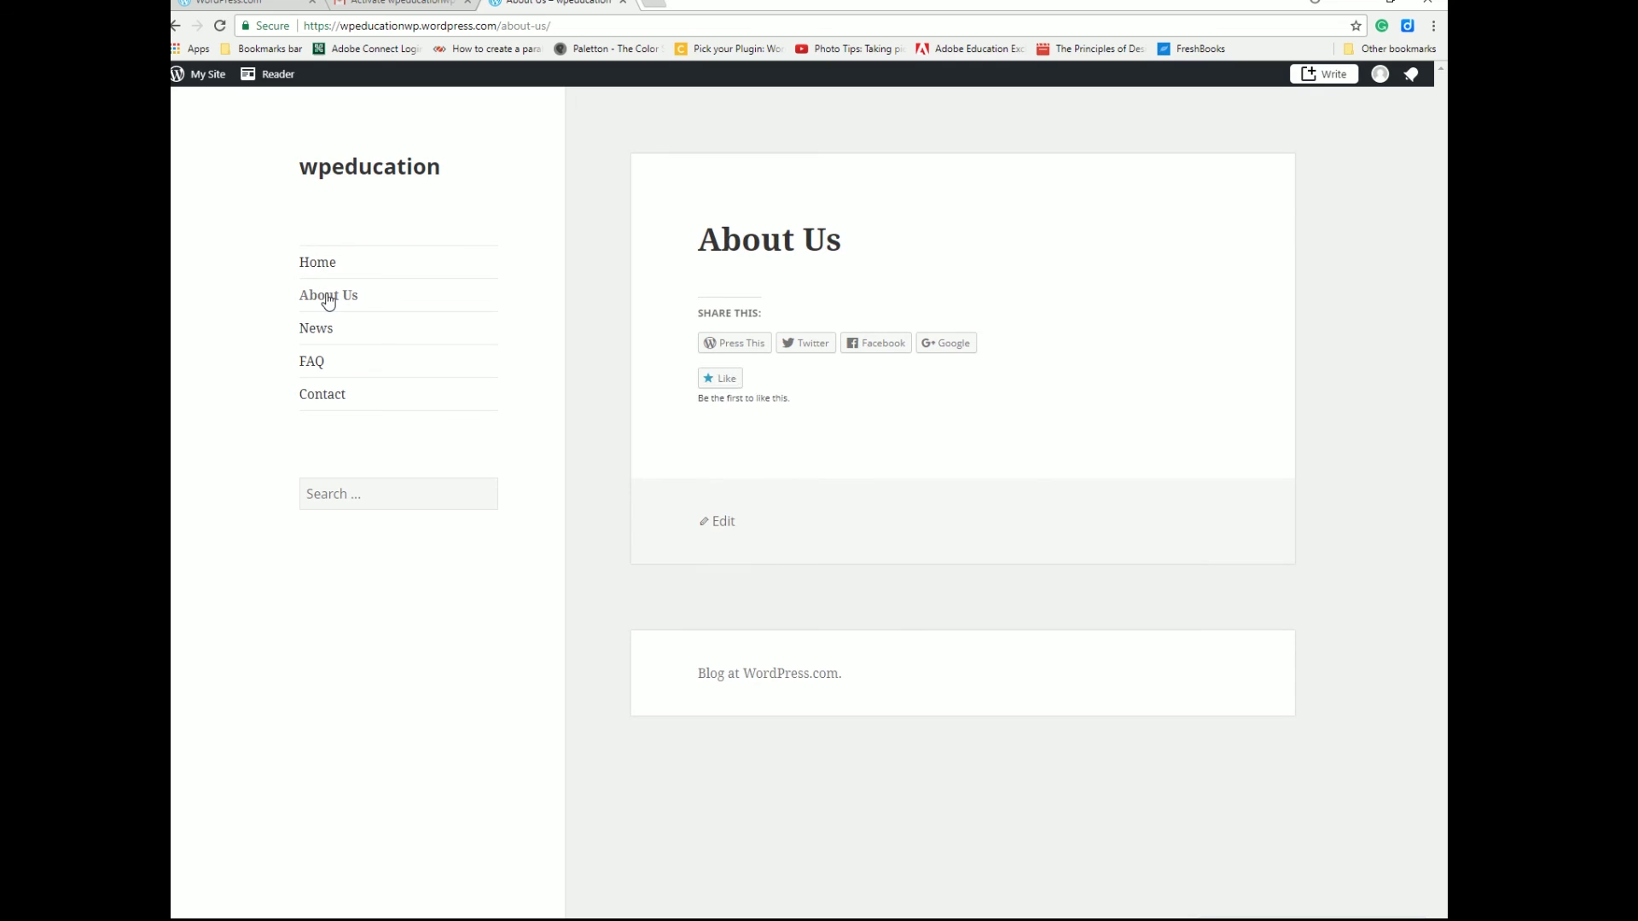
{"action": "left_click", "coordinate": [317, 333]}
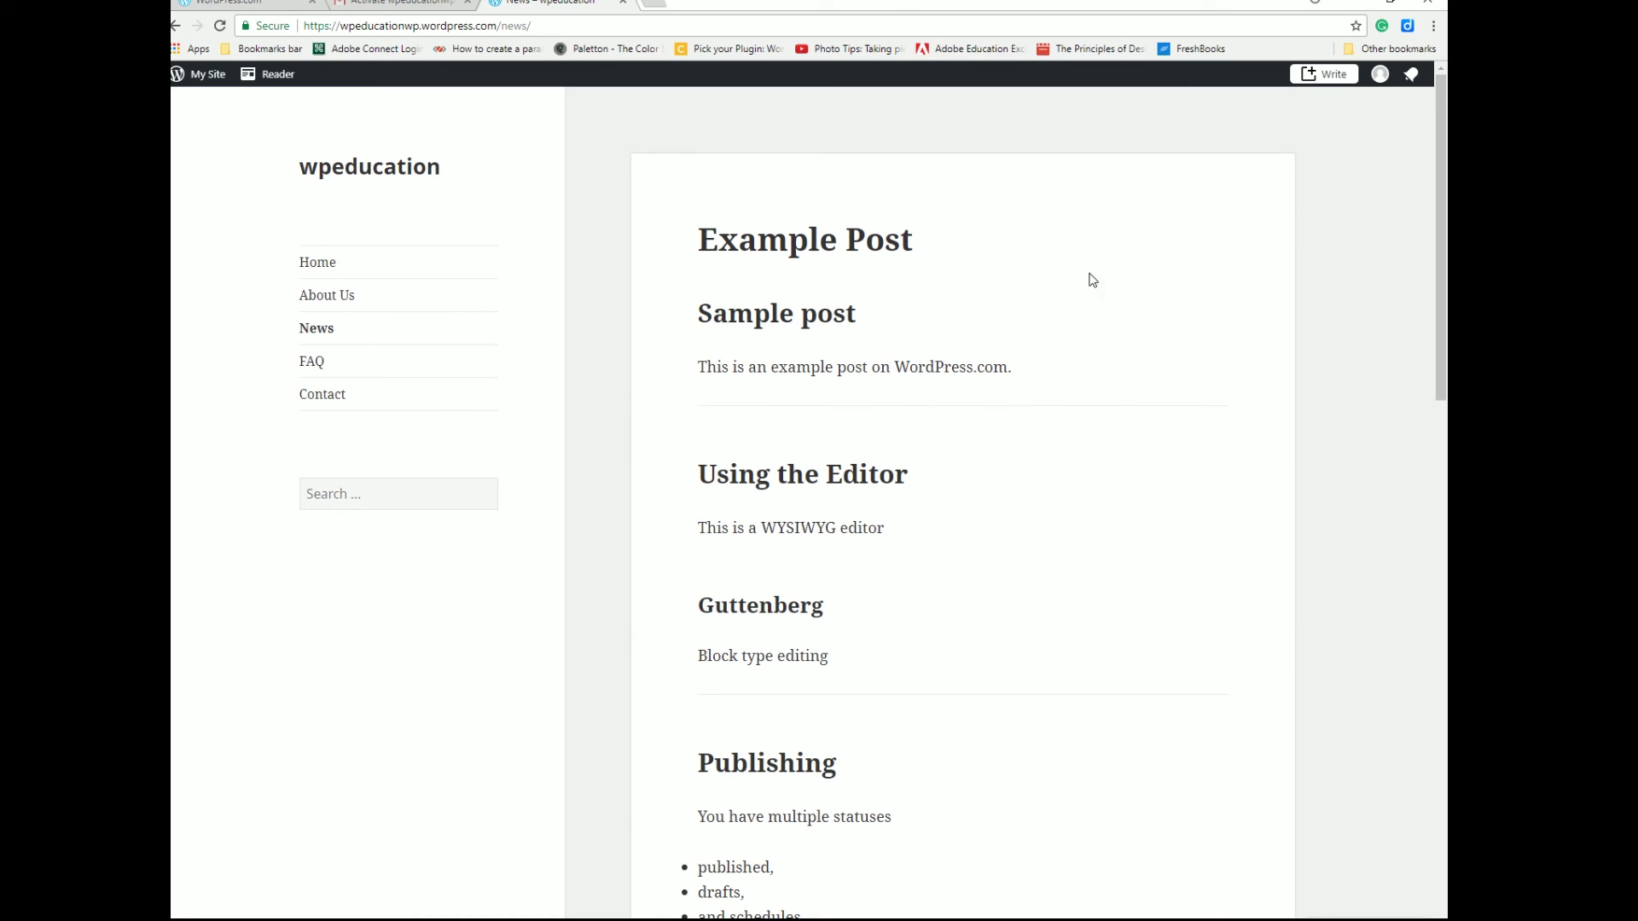
Examine the layout and content of the published Example Post on the News page
{"action": "scroll", "coordinate": [800, 587], "scroll_direction": "down", "scroll_amount": 4}
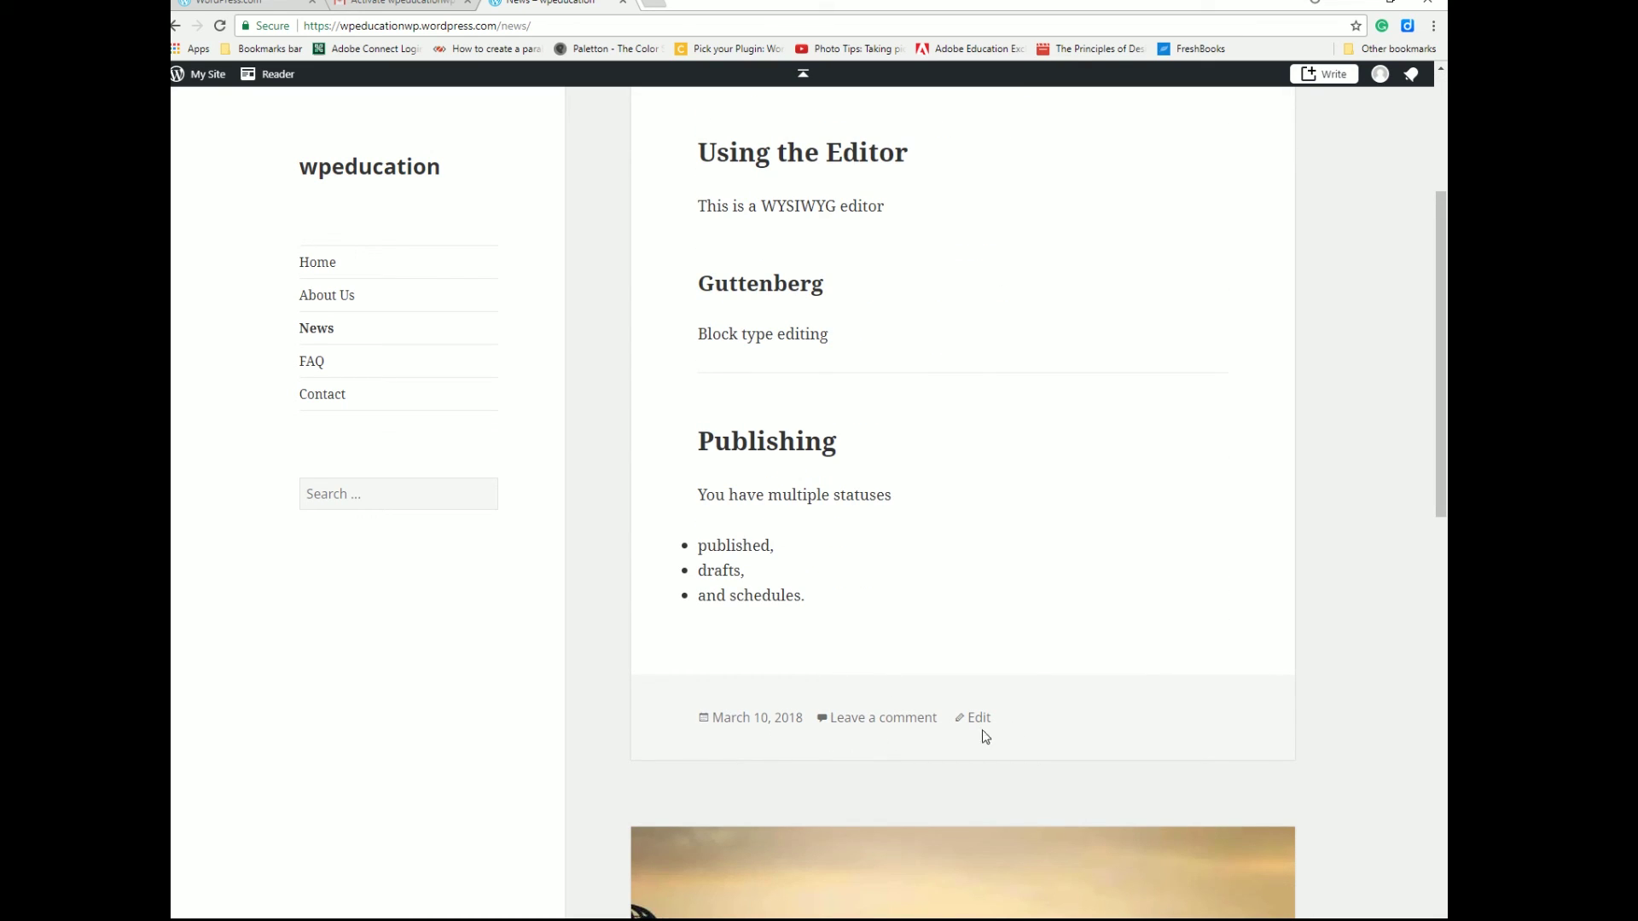
{"action": "scroll", "coordinate": [980, 648], "scroll_direction": "up", "scroll_amount": 4}
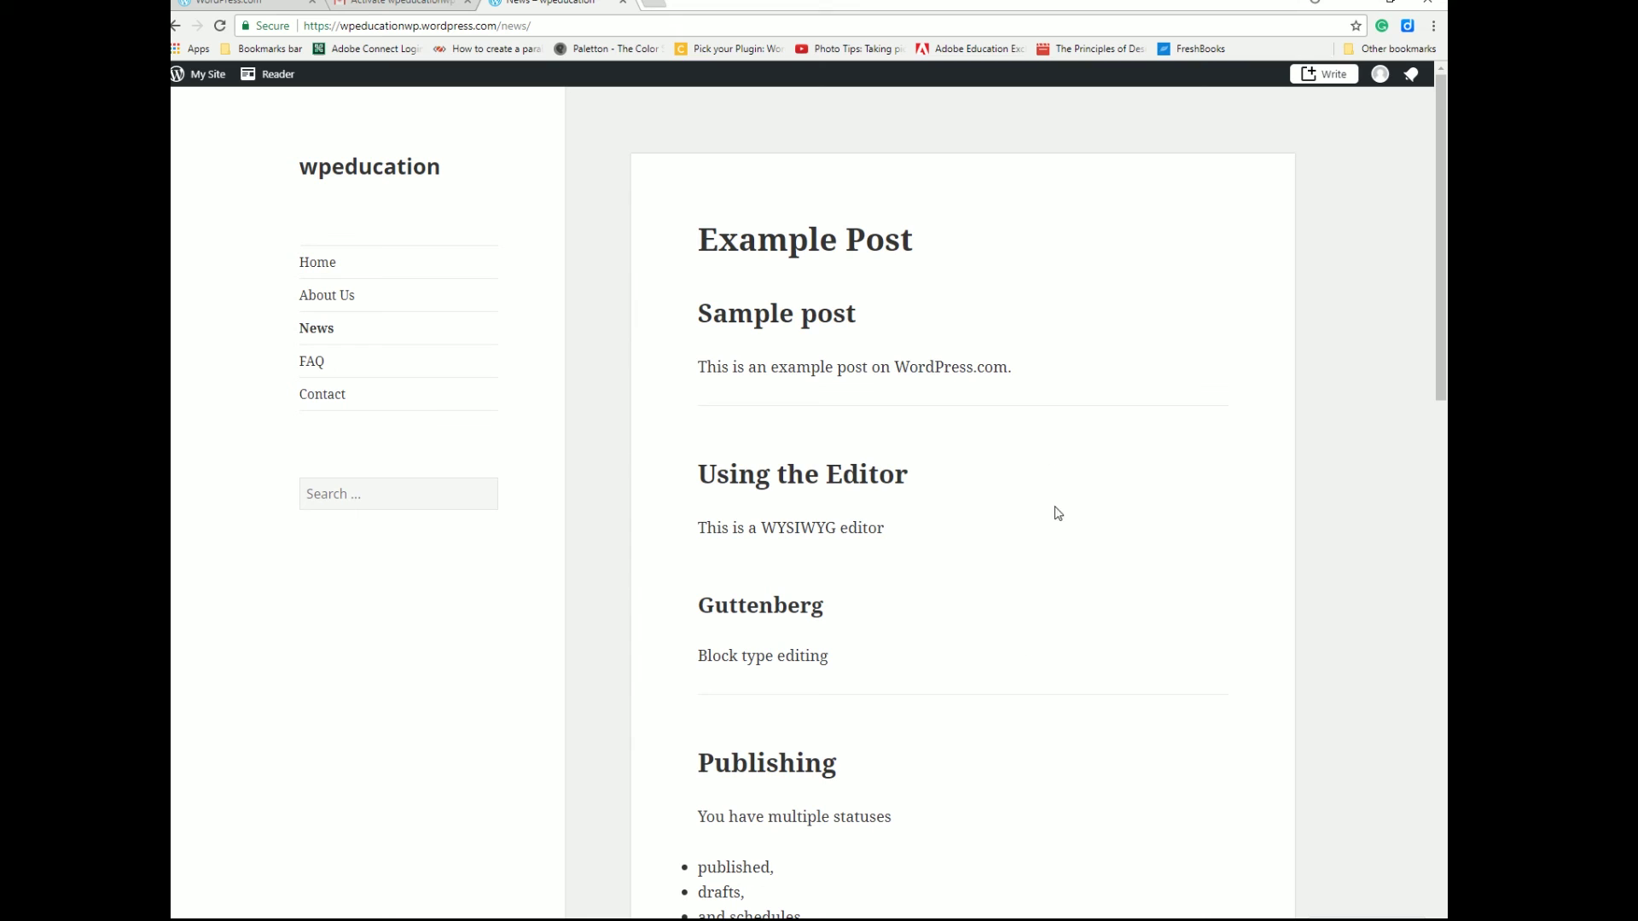
{"action": "scroll", "coordinate": [1035, 446], "scroll_direction": "down", "scroll_amount": 2}
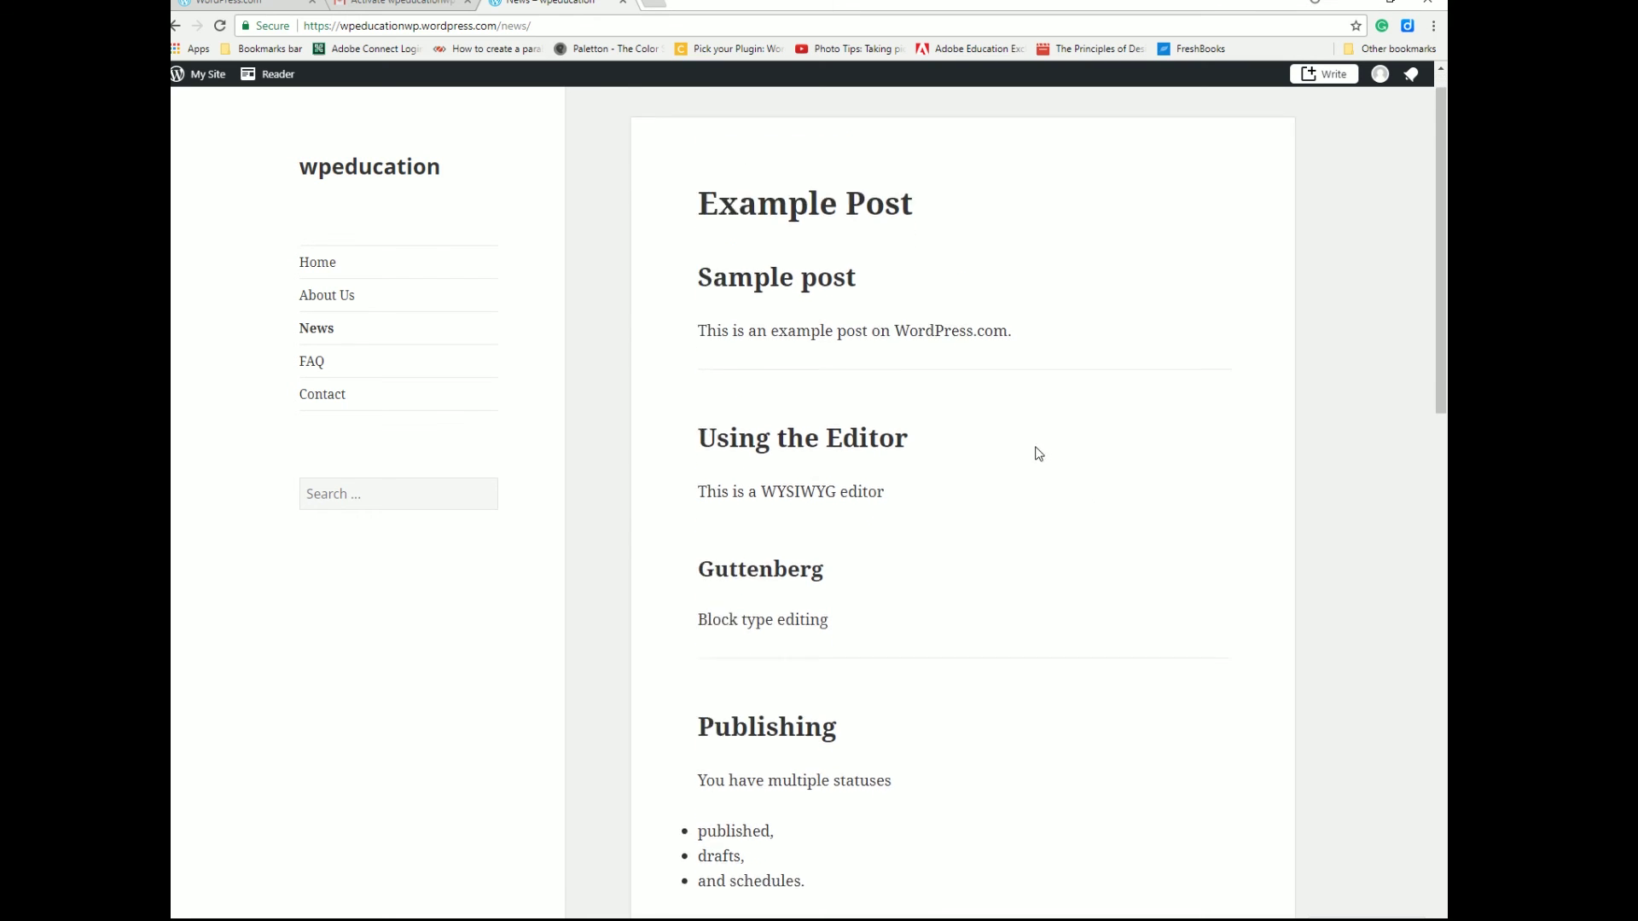
{"action": "scroll", "coordinate": [958, 622], "scroll_direction": "up", "scroll_amount": 2}
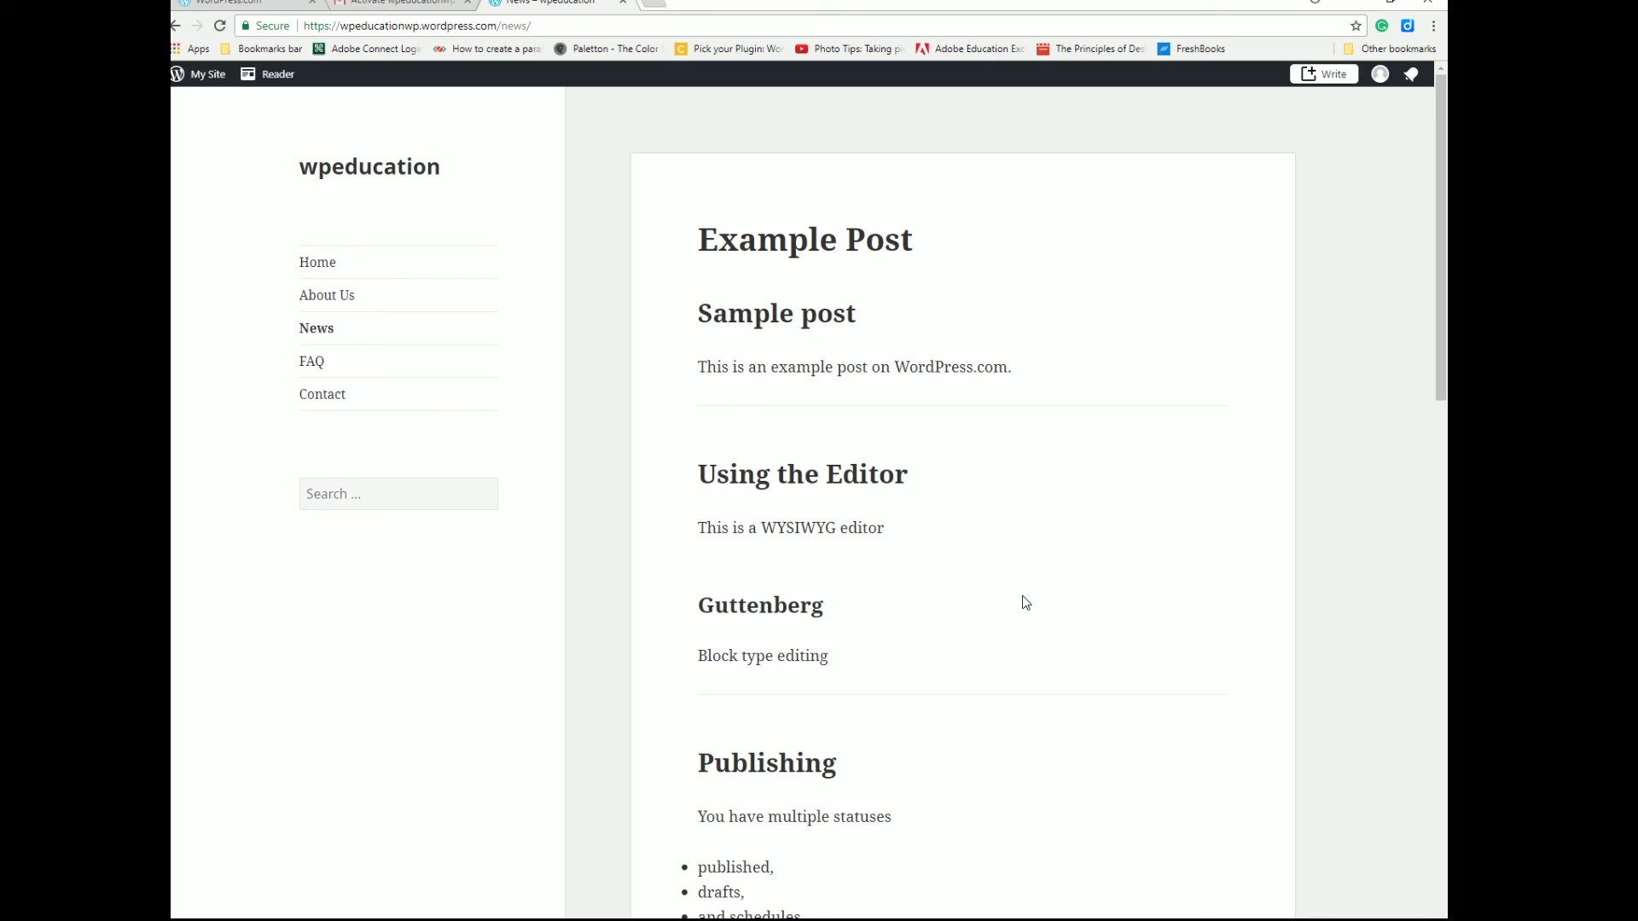
{"action": "scroll", "coordinate": [1025, 603], "scroll_direction": "down", "scroll_amount": 2}
{"action": "scroll", "coordinate": [1028, 629], "scroll_direction": "up", "scroll_amount": 2}
{"action": "scroll", "coordinate": [1120, 563], "scroll_direction": "down", "scroll_amount": 2}
{"action": "scroll", "coordinate": [1109, 580], "scroll_direction": "up", "scroll_amount": 1}
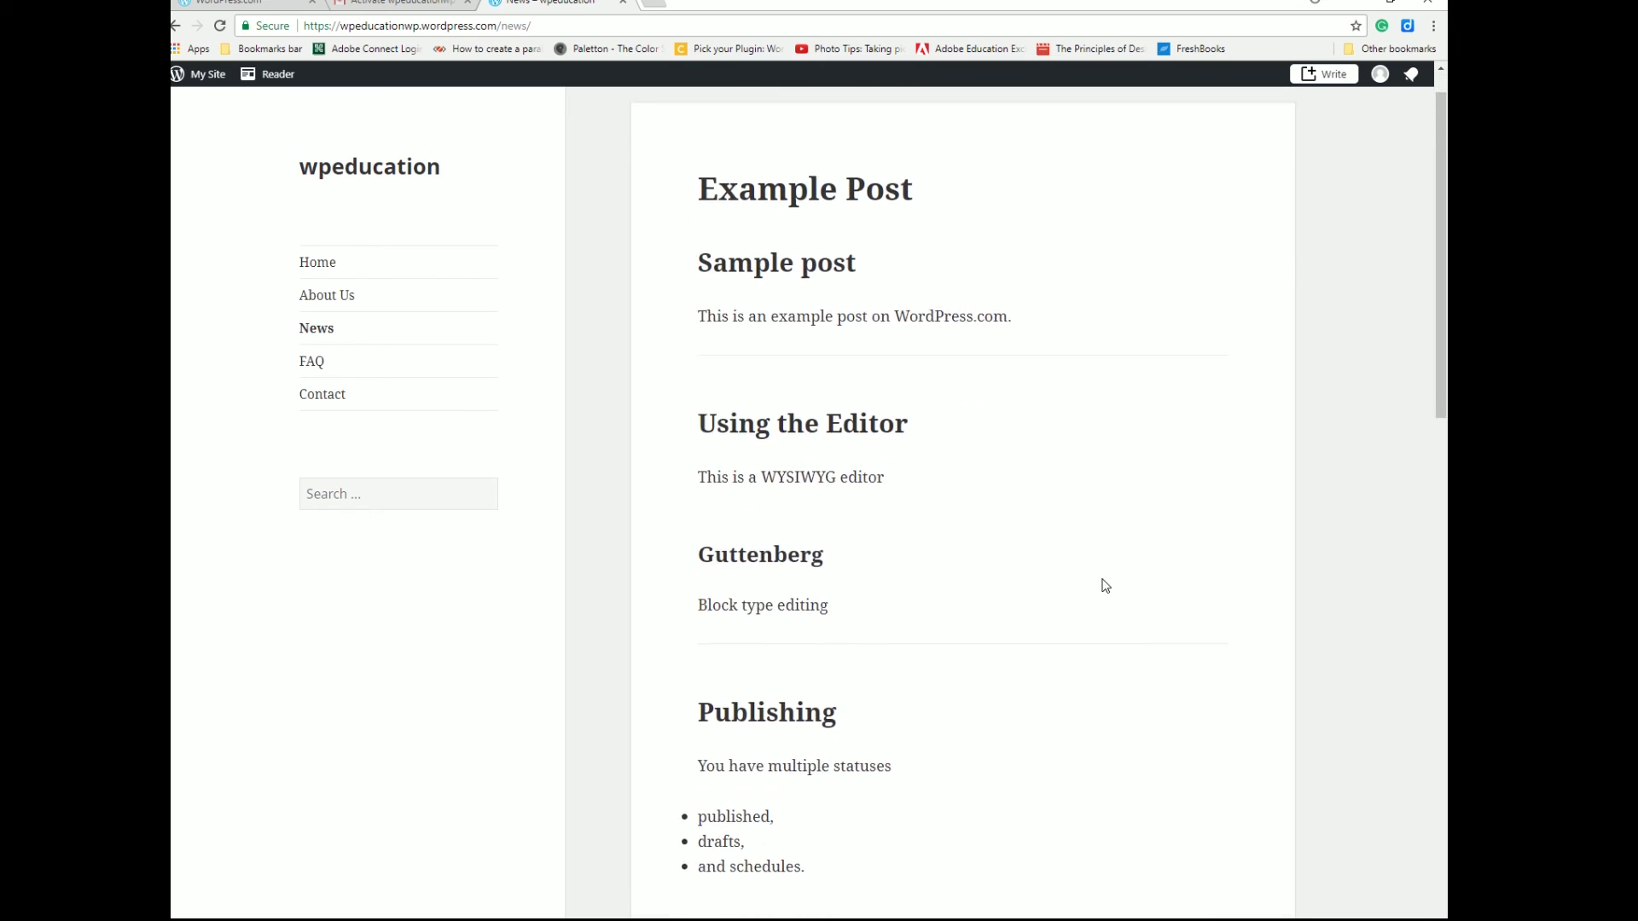
{"action": "scroll", "coordinate": [1105, 585], "scroll_direction": "up", "scroll_amount": 1}
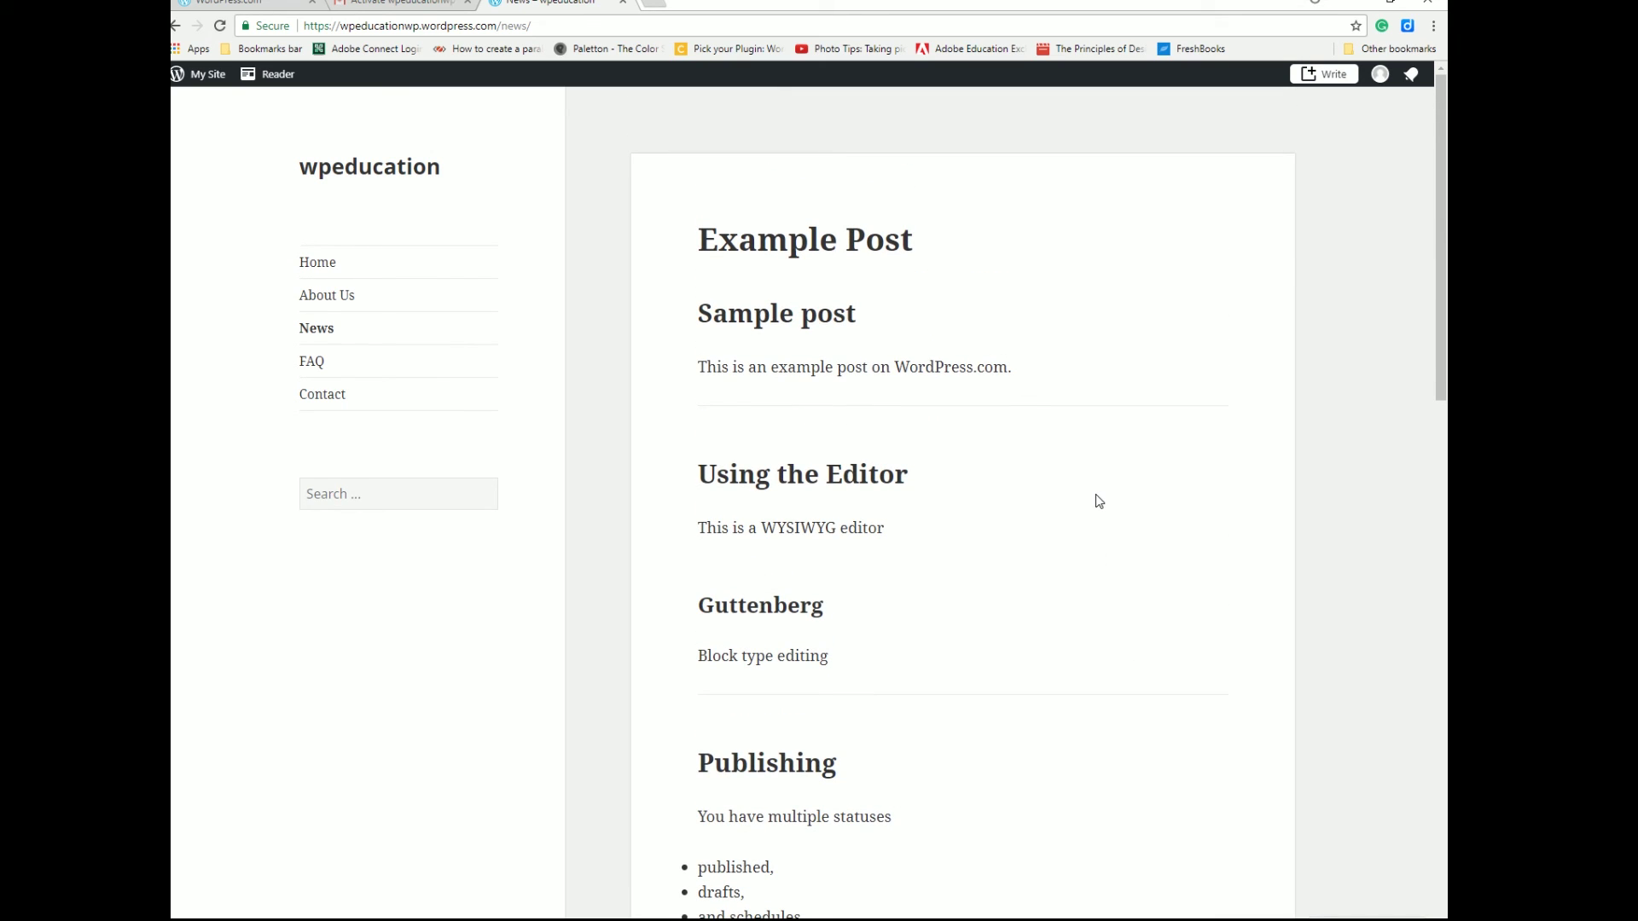